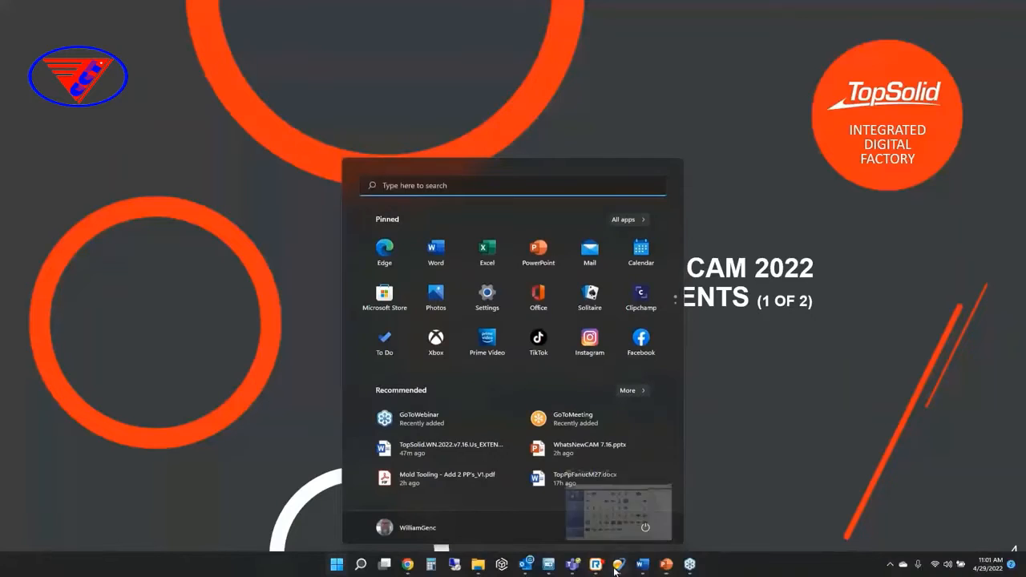
- Switch to TopSolid and open the Machining 1 - 714 document from the project's 7.1 folder under 07 - Link Movements
{"action": "left_click", "coordinate": [618, 507]}
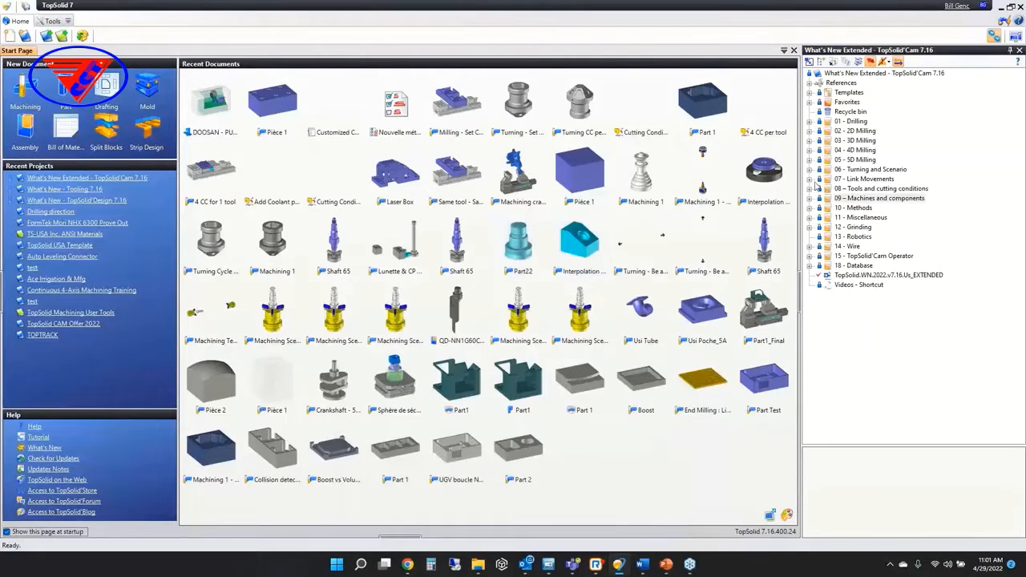
{"action": "left_click", "coordinate": [809, 178]}
{"action": "left_click", "coordinate": [819, 217]}
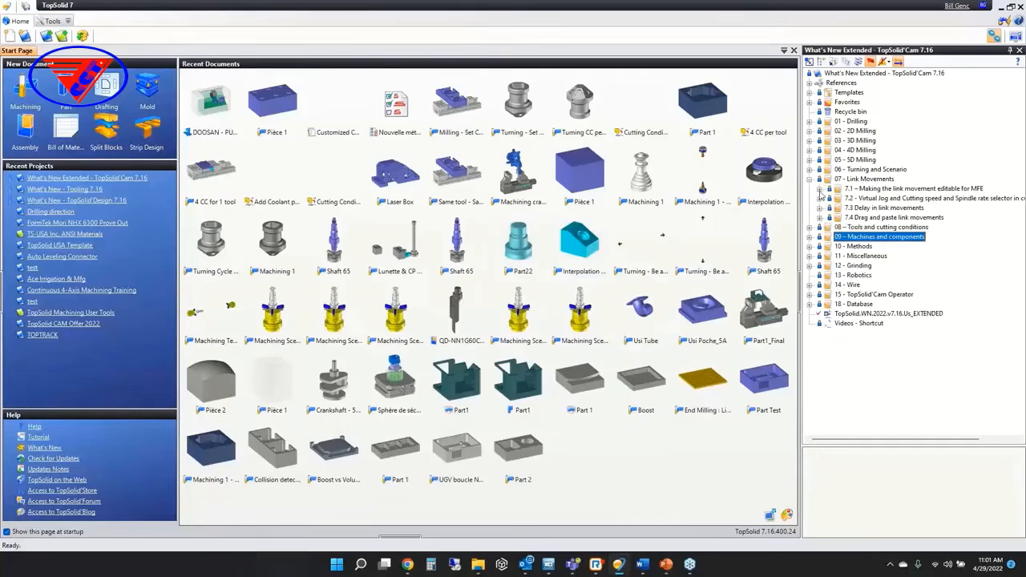
{"action": "left_click", "coordinate": [819, 189]}
{"action": "double_click", "coordinate": [875, 208]}
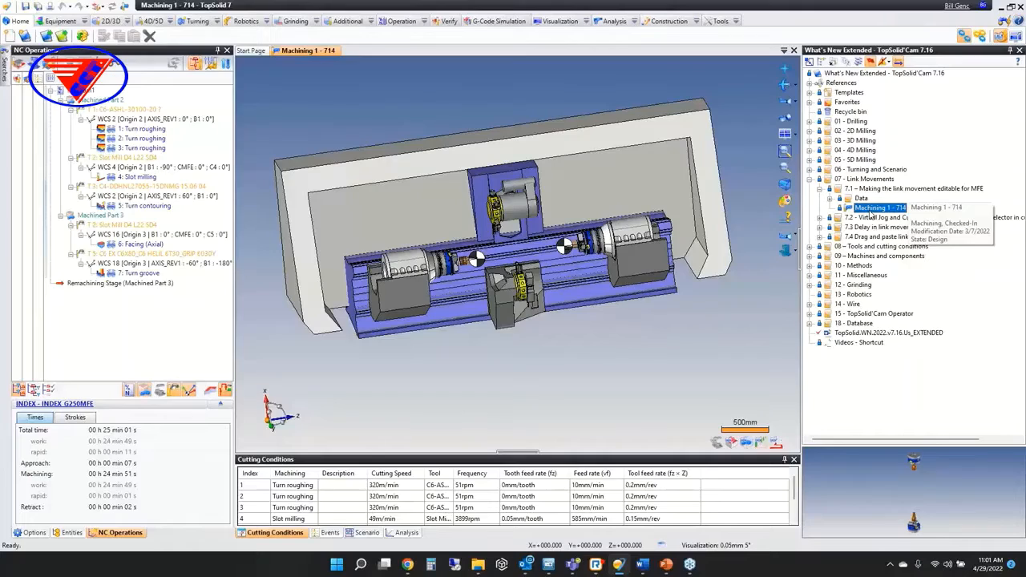
{"action": "scroll", "coordinate": [519, 353], "scroll_direction": "up", "scroll_amount": 5}
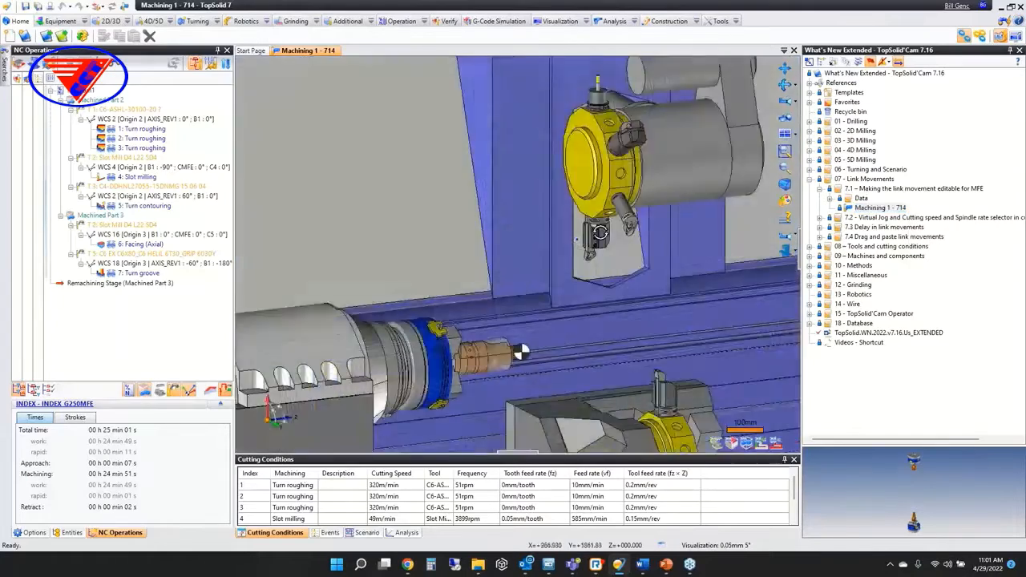
{"action": "middle_click_drag", "start_coordinate": [600, 232], "coordinate": [537, 261]}
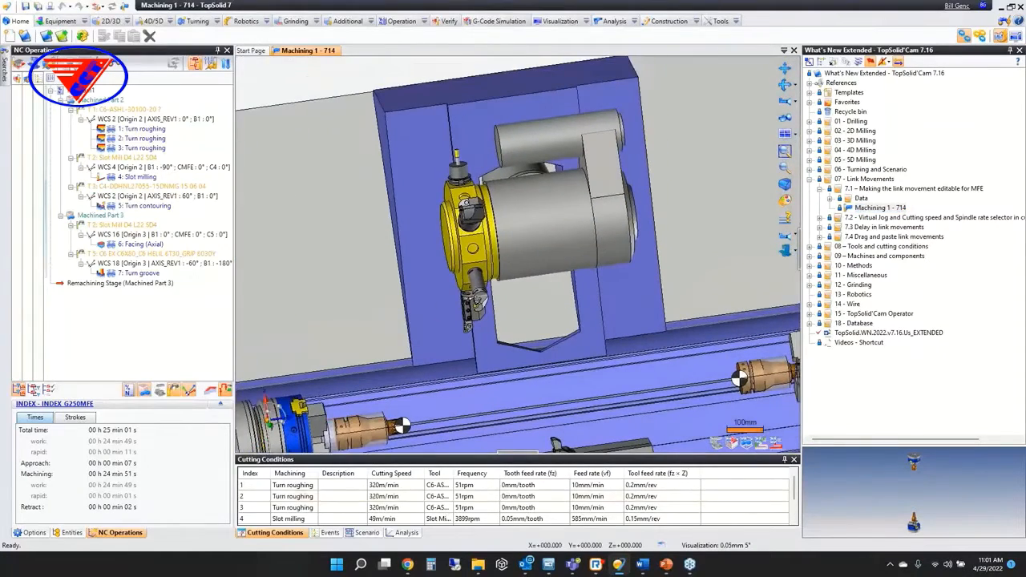
- Test the machine's B1 axis by rotating it to about -48.75°, and leave the axis test without applying it
{"action": "left_click", "coordinate": [64, 22]}
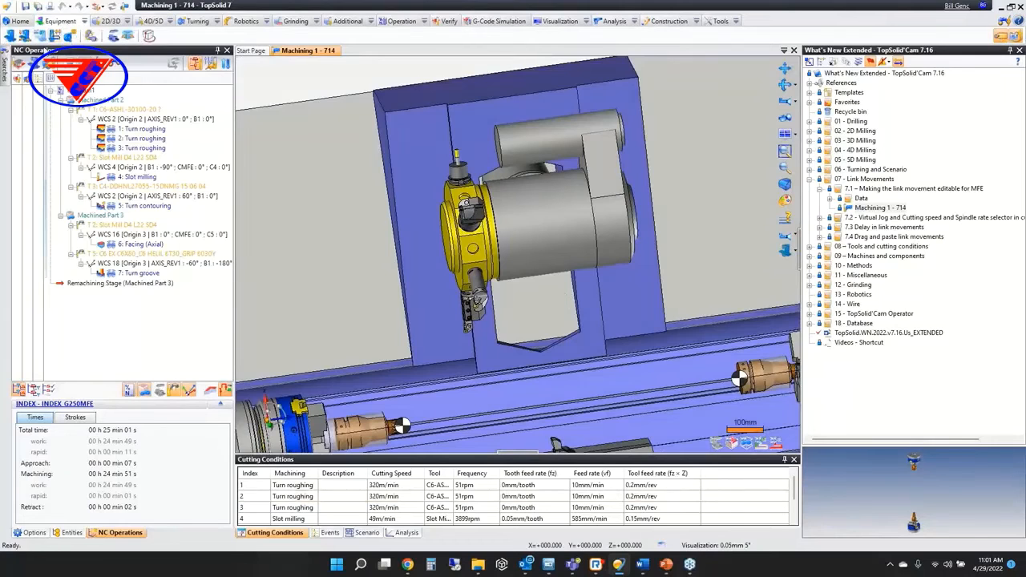
{"action": "left_click", "coordinate": [24, 35]}
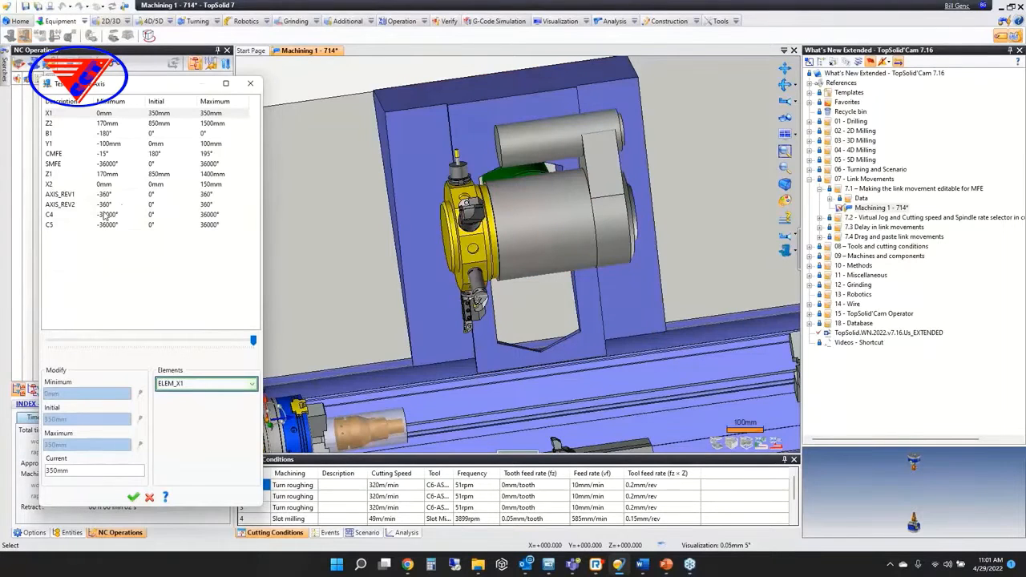
{"action": "left_click", "coordinate": [69, 134]}
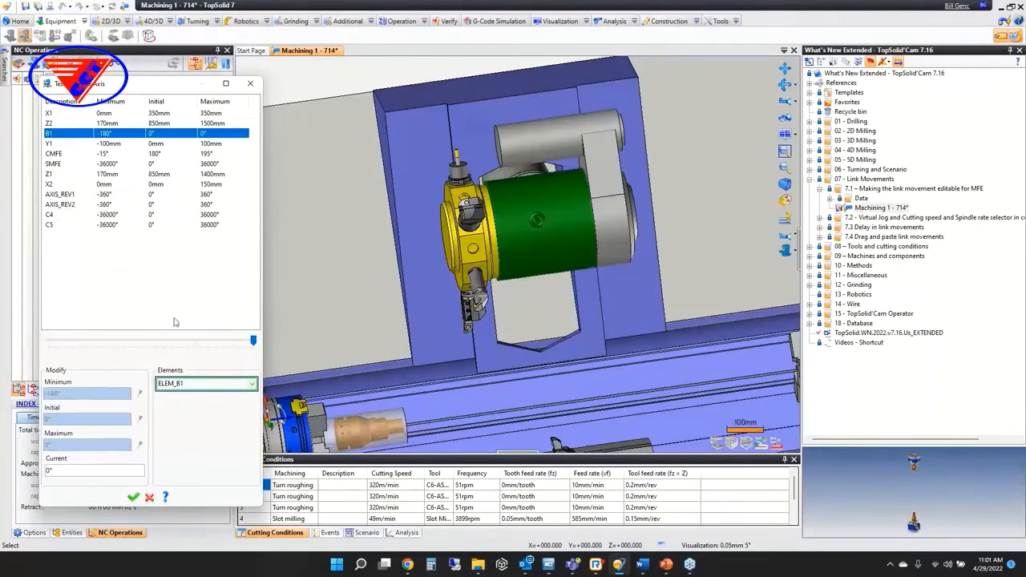
{"action": "left_click_drag", "start_coordinate": [254, 339], "coordinate": [198, 307]}
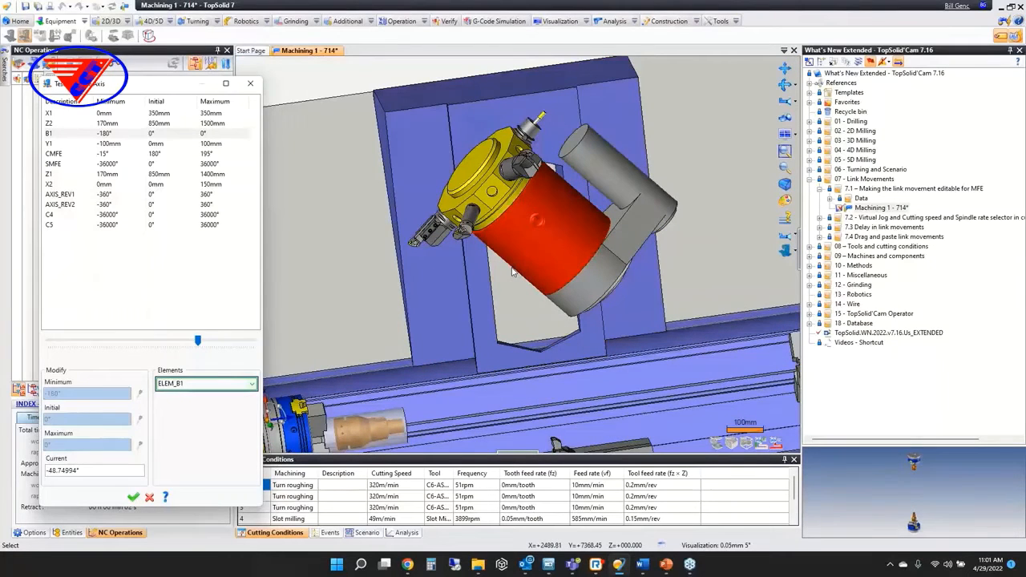
{"action": "left_click", "coordinate": [513, 272]}
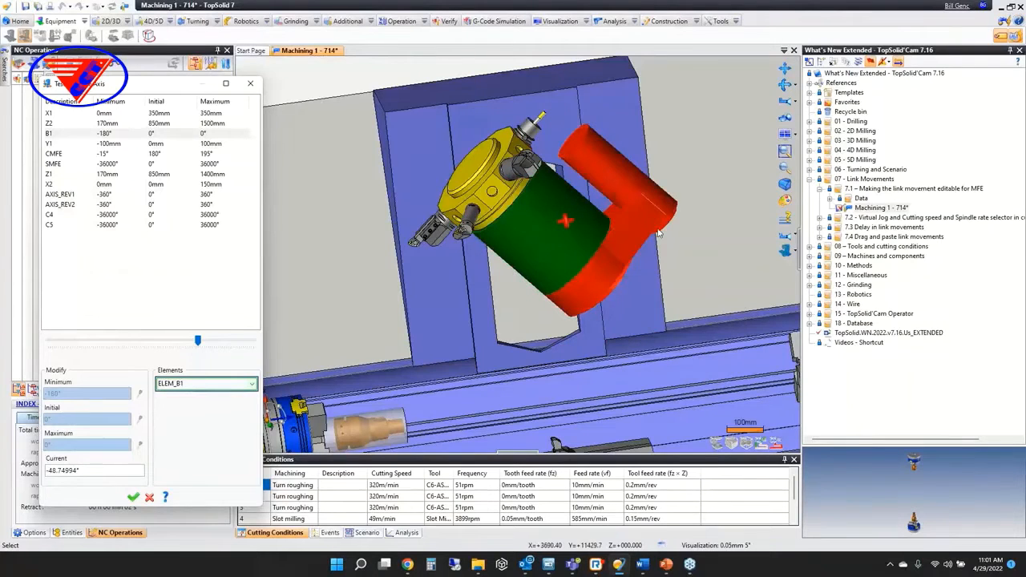
{"action": "left_click", "coordinate": [150, 497]}
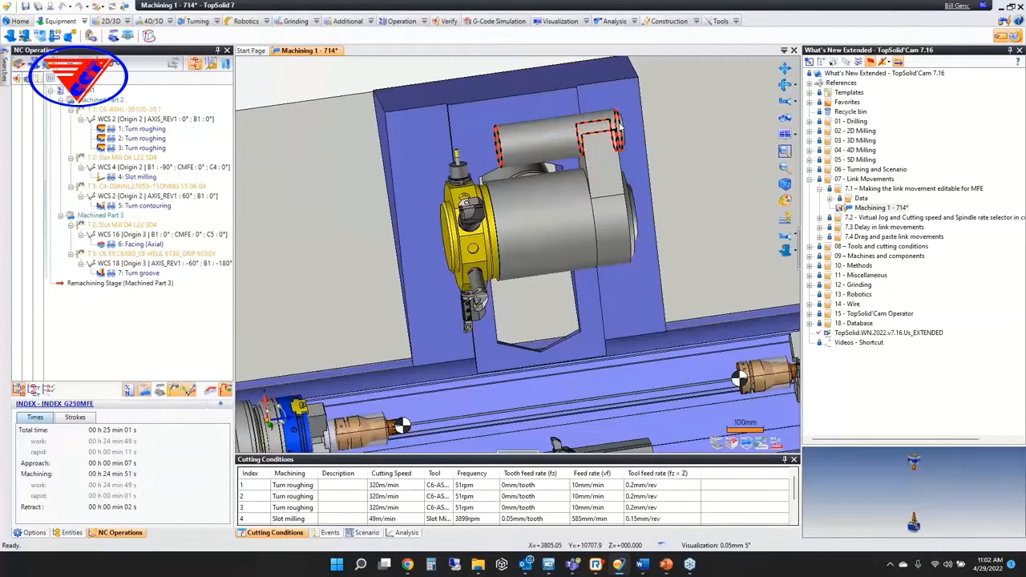
- Close Machining 1 - 714 without saving and open the Machining 1 document from the 7.2 Virtual Jog folder
{"action": "middle_click", "coordinate": [305, 53]}
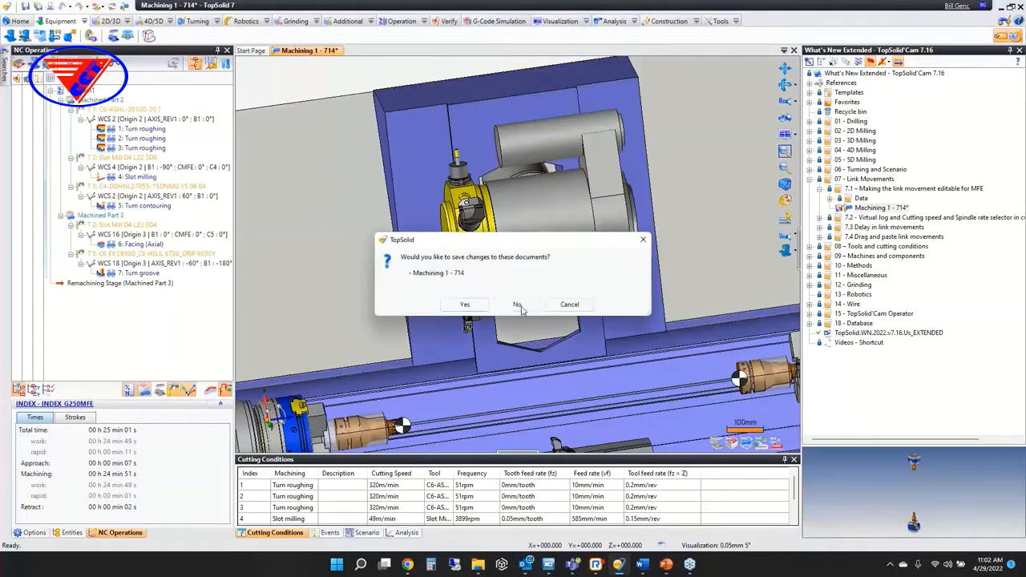
{"action": "left_click", "coordinate": [525, 303]}
{"action": "left_click", "coordinate": [819, 188]}
{"action": "left_click", "coordinate": [819, 198]}
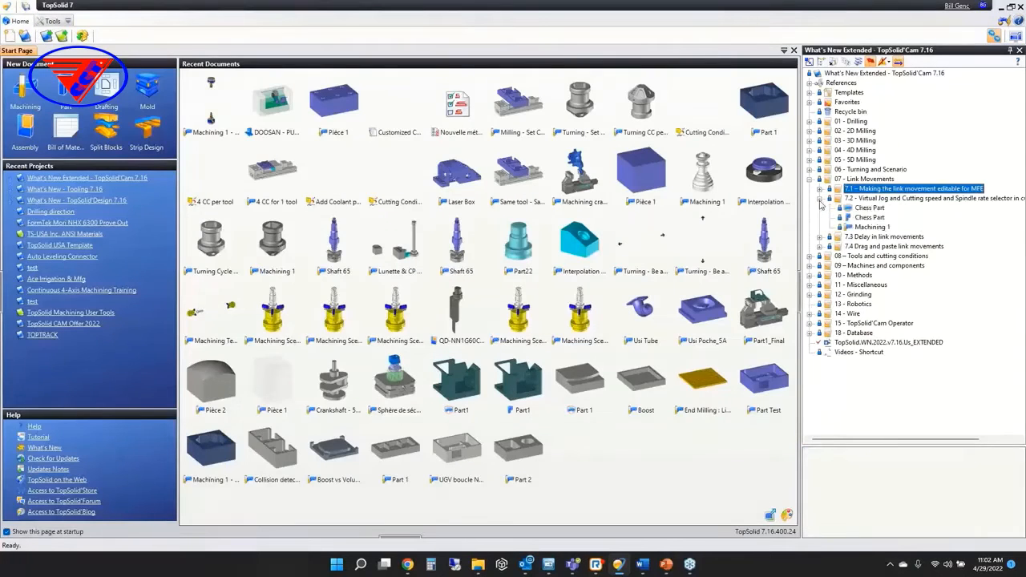
{"action": "left_click", "coordinate": [872, 227]}
{"action": "double_click", "coordinate": [872, 227]}
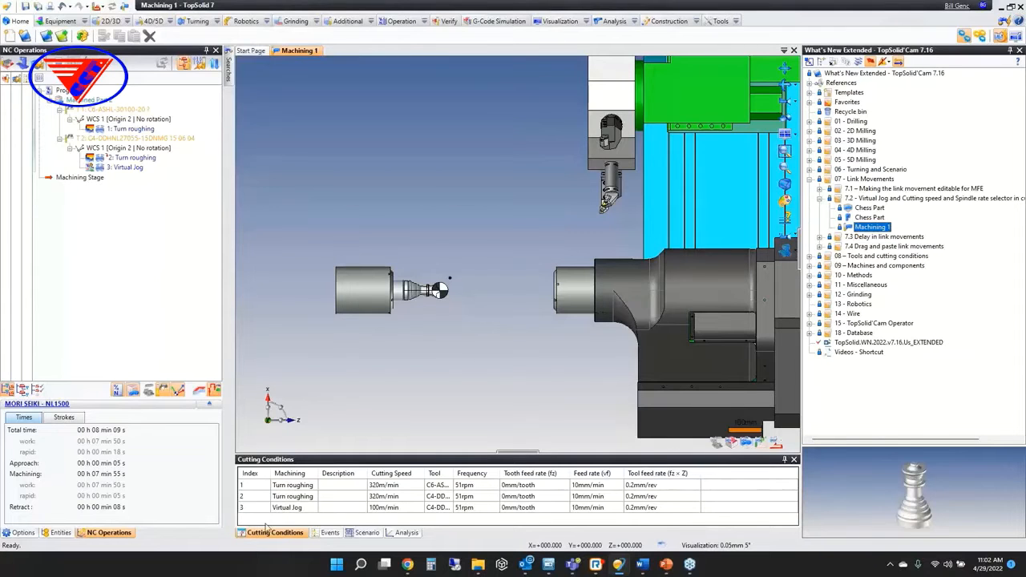
- Examine the cutting conditions of operation 2, Turn roughing, and leave the operation without changes
{"action": "left_click", "coordinate": [130, 159]}
{"action": "double_click", "coordinate": [130, 158]}
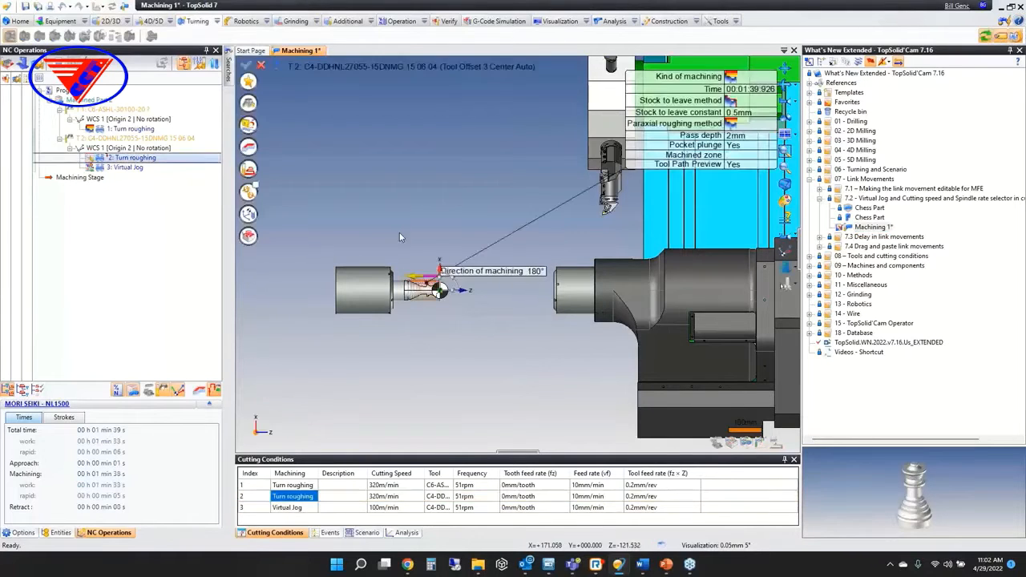
{"action": "scroll", "coordinate": [424, 282], "scroll_direction": "up", "scroll_amount": 2}
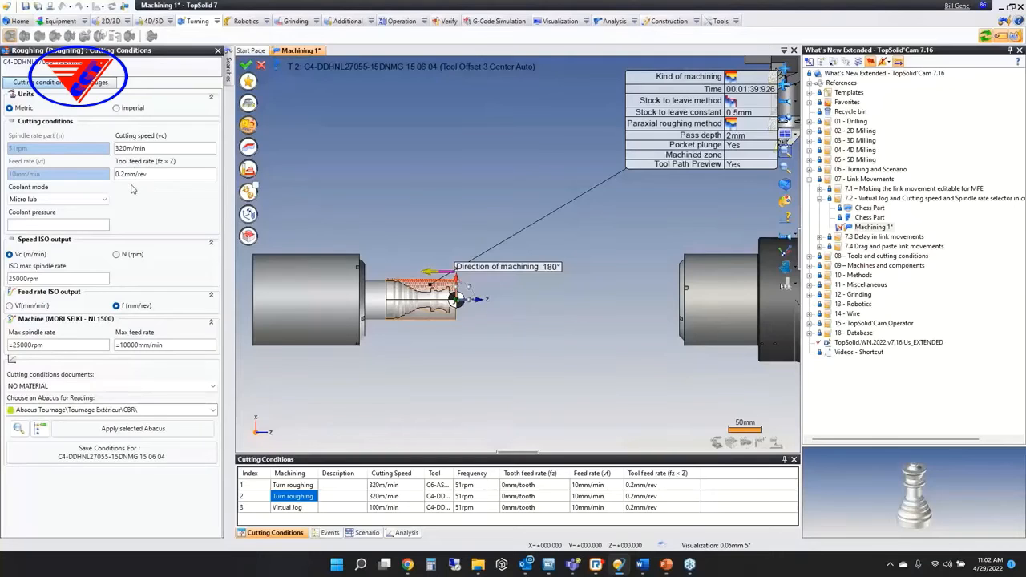
{"action": "left_click", "coordinate": [261, 65]}
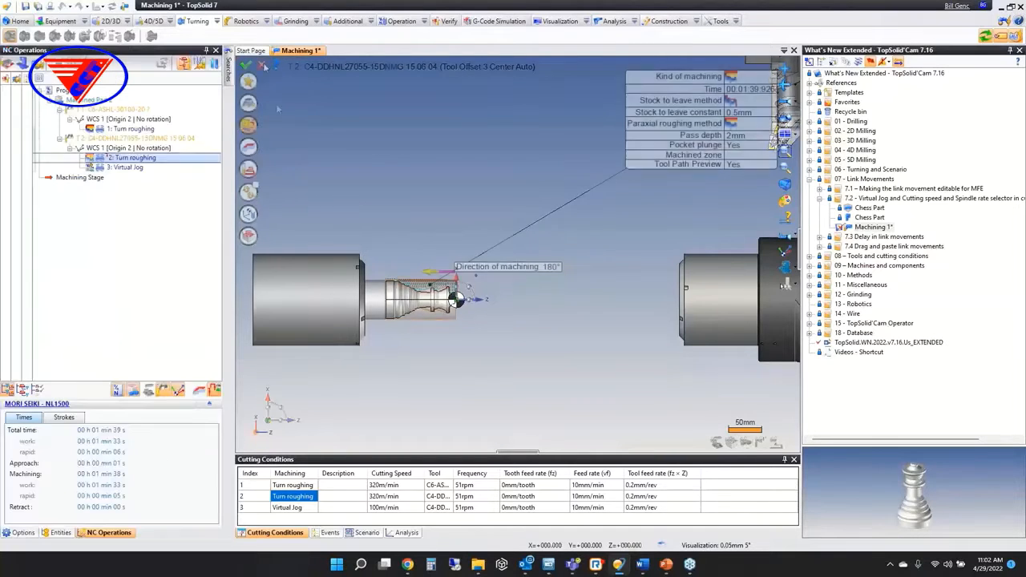
- Review the approach link movements of operation 2, Turn roughing, checking the custom feed rate of the second movement to coordinates
{"action": "right_click", "coordinate": [129, 159]}
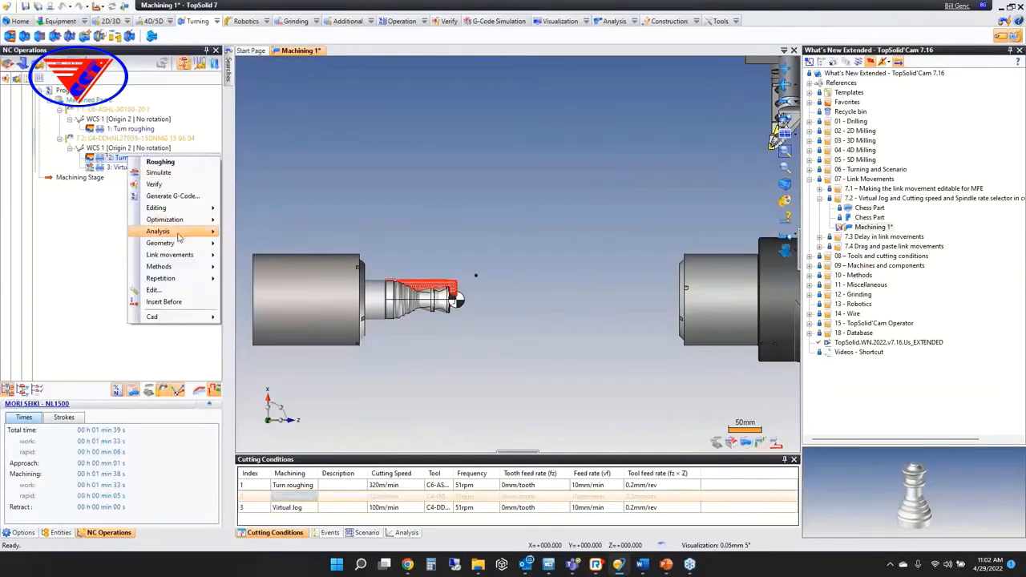
{"action": "mouse_move", "coordinate": [179, 261]}
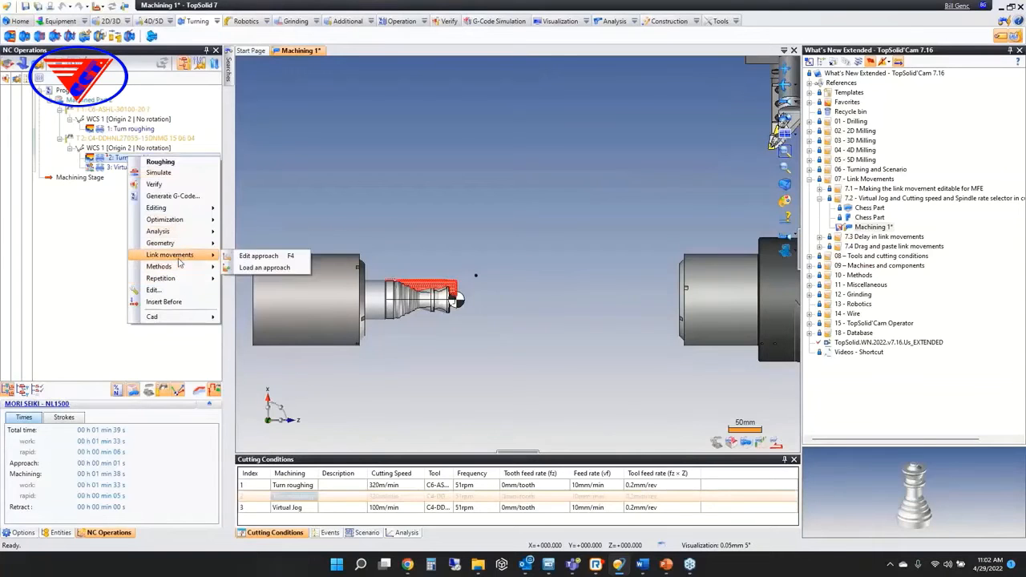
{"action": "left_click", "coordinate": [257, 257]}
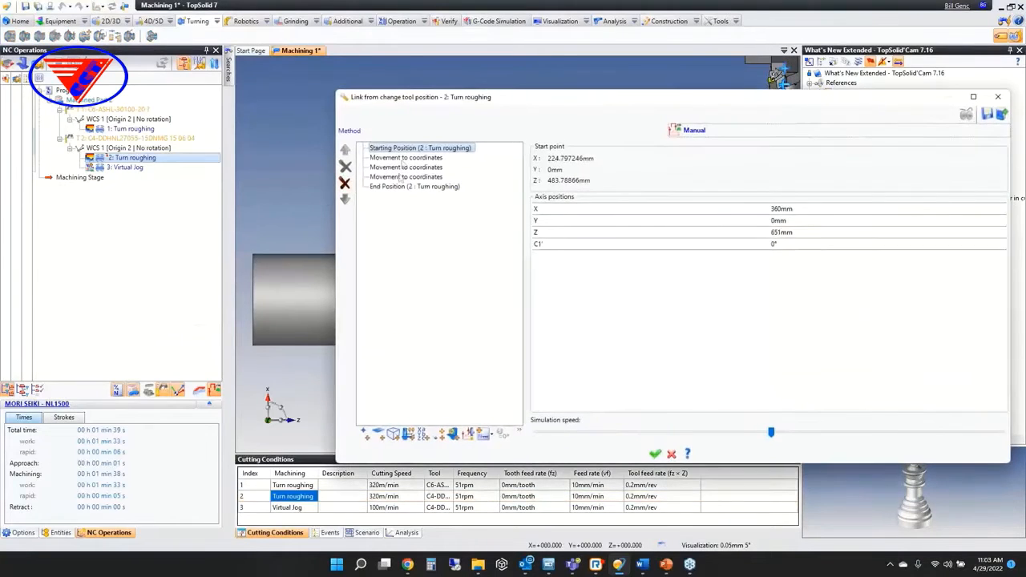
{"action": "left_click", "coordinate": [404, 157]}
{"action": "left_click", "coordinate": [405, 167]}
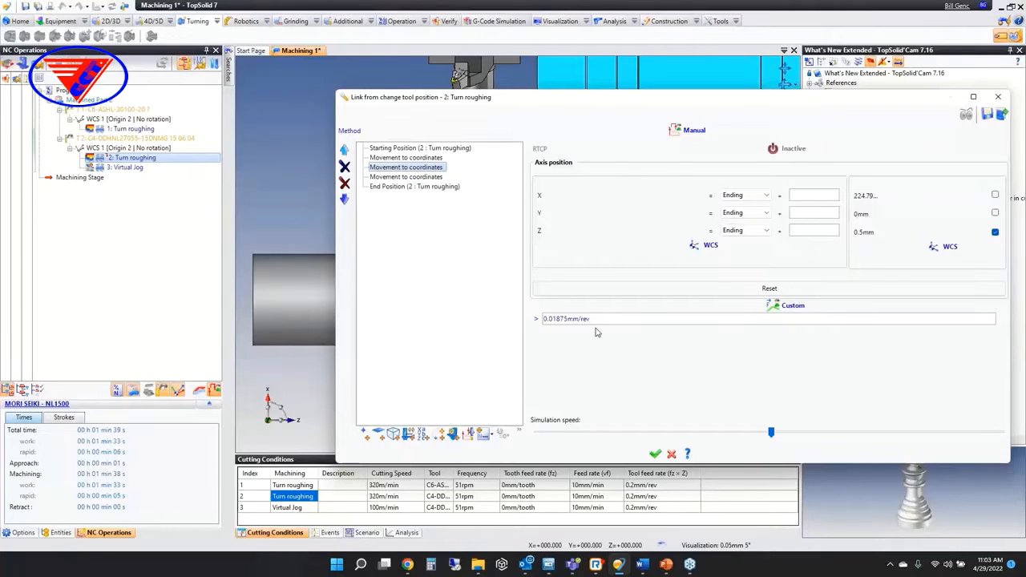
{"action": "left_click", "coordinate": [655, 453]}
- Close Machining 1 without saving and open the Pièce 1 machining document from the 7.3 Delay in link movements folder
{"action": "left_click", "coordinate": [318, 51]}
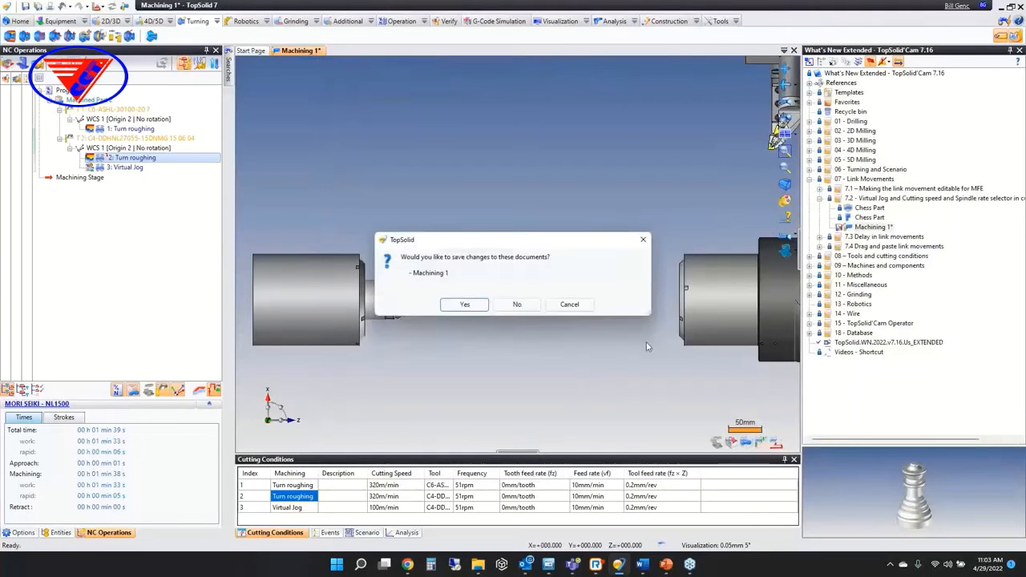
{"action": "left_click", "coordinate": [521, 304]}
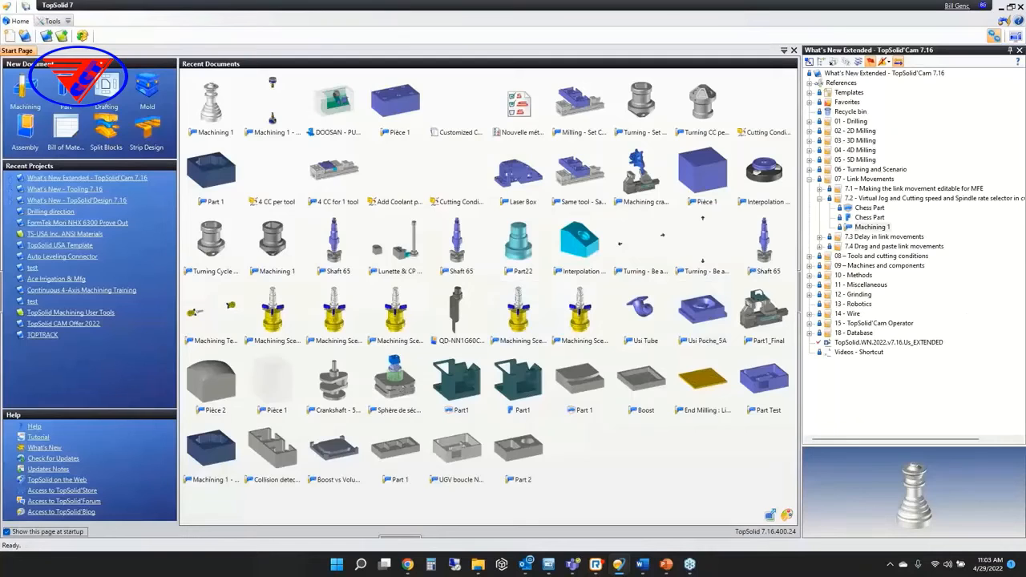
{"action": "left_click", "coordinate": [820, 198]}
{"action": "left_click", "coordinate": [819, 207]}
{"action": "double_click", "coordinate": [864, 217]}
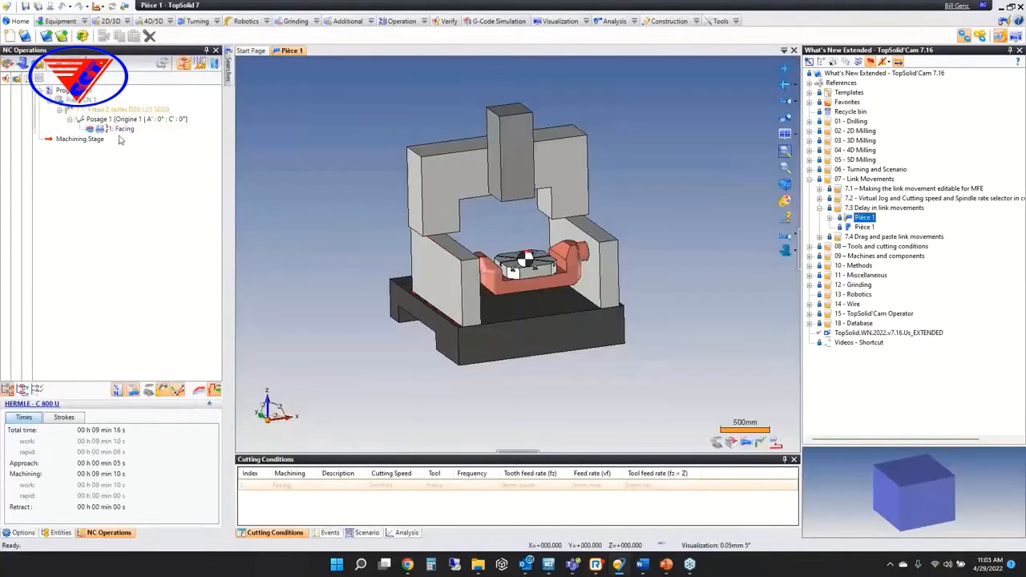
- Review the Facing operation's approach link movements, examining the delay's type options and the command for adding a delay
{"action": "right_click", "coordinate": [121, 129]}
{"action": "mouse_move", "coordinate": [172, 227]}
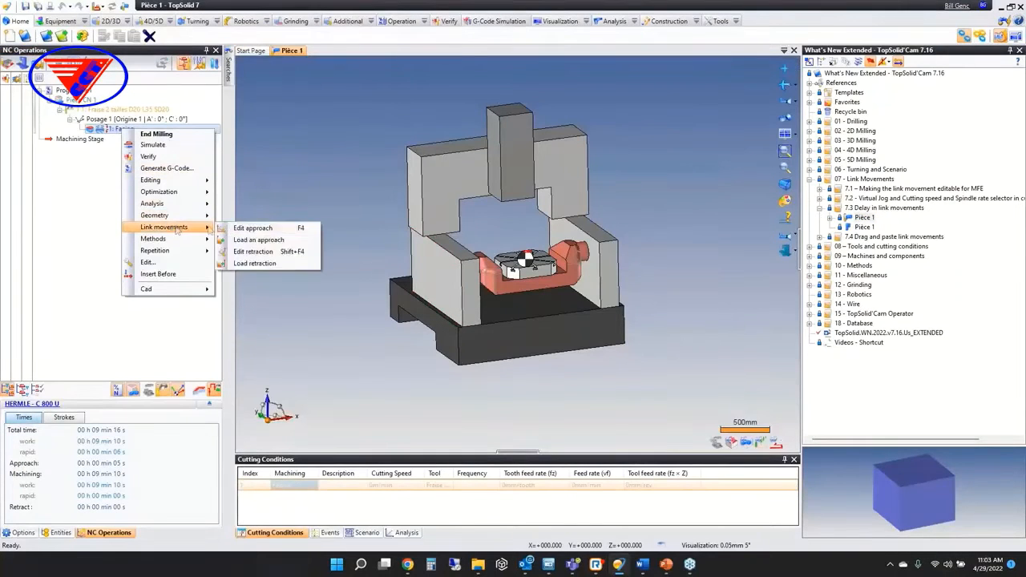
{"action": "left_click", "coordinate": [248, 231]}
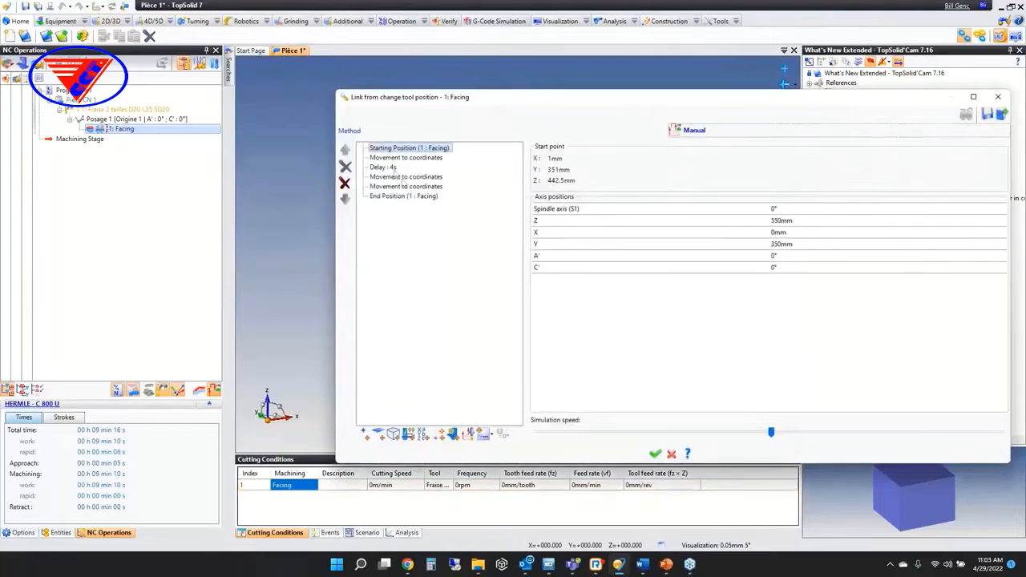
{"action": "left_click", "coordinate": [390, 169]}
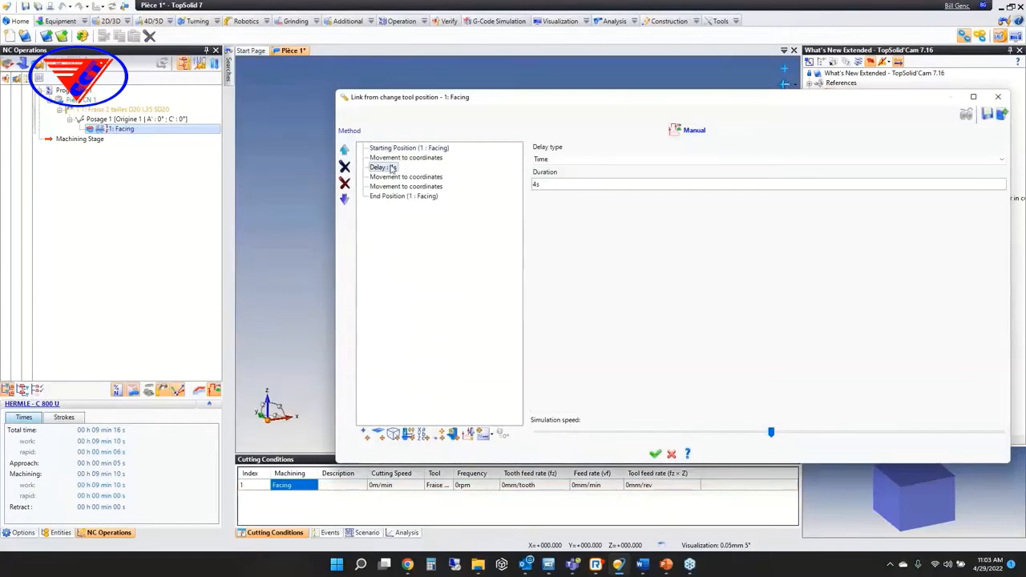
{"action": "left_click", "coordinate": [574, 160]}
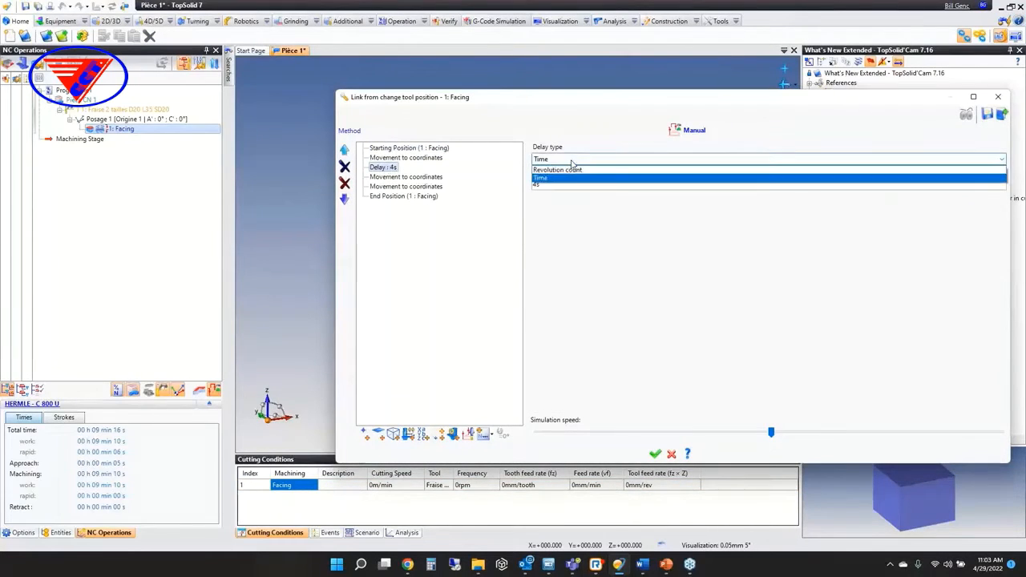
{"action": "left_click", "coordinate": [585, 162]}
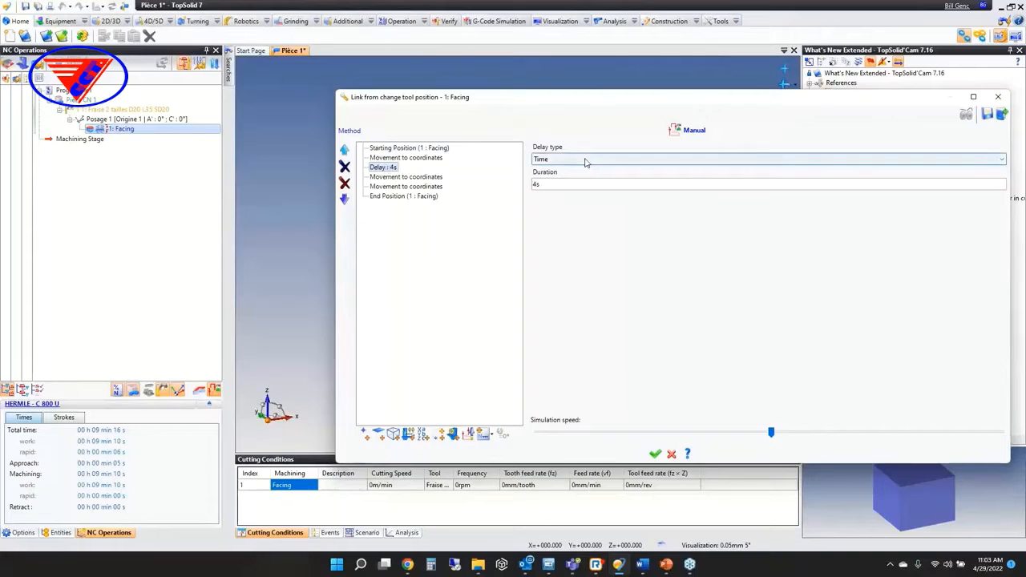
{"action": "left_click", "coordinate": [492, 436]}
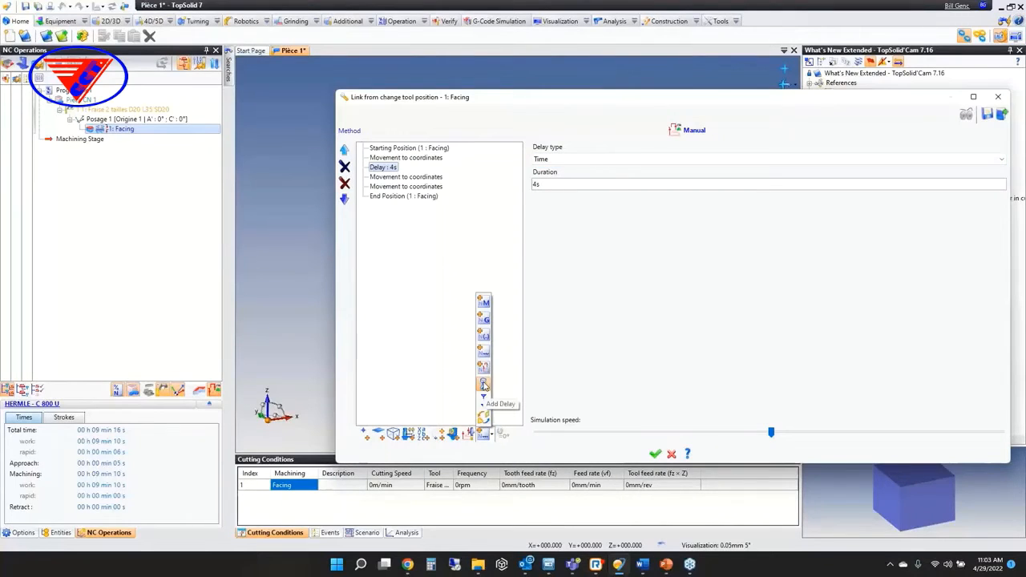
{"action": "left_click", "coordinate": [999, 98]}
- Close Pièce 1 without saving and open Machining crankcase waterpump from the 7.4 Drag and paste link movements folder
{"action": "left_click", "coordinate": [307, 50]}
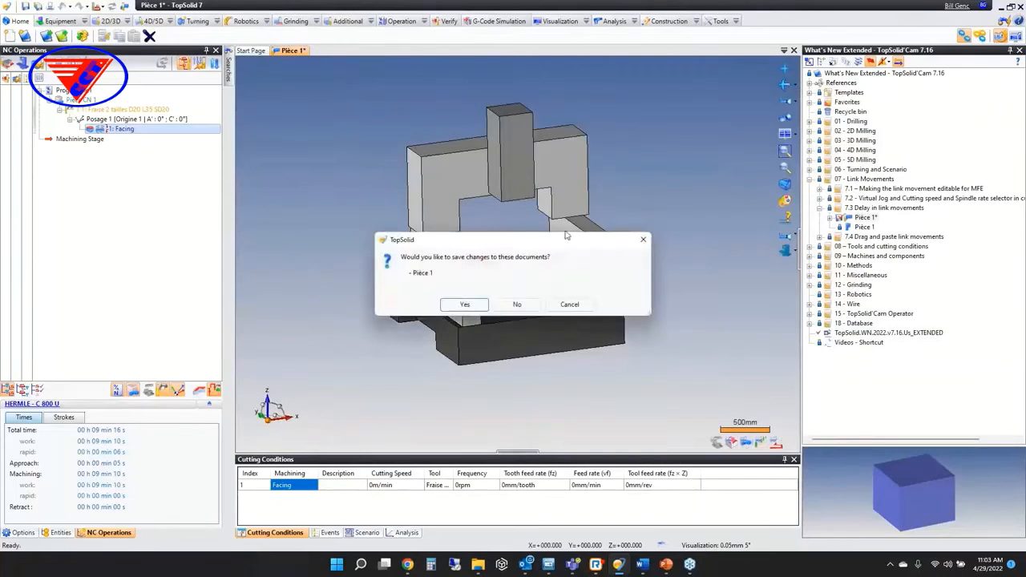
{"action": "left_click", "coordinate": [528, 309]}
{"action": "left_click", "coordinate": [819, 217]}
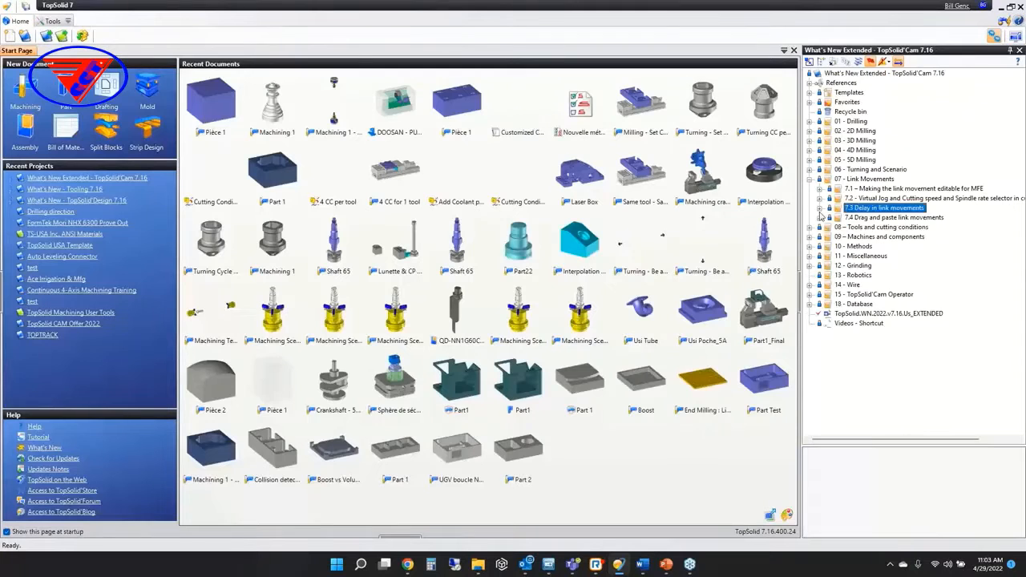
{"action": "left_click", "coordinate": [883, 246]}
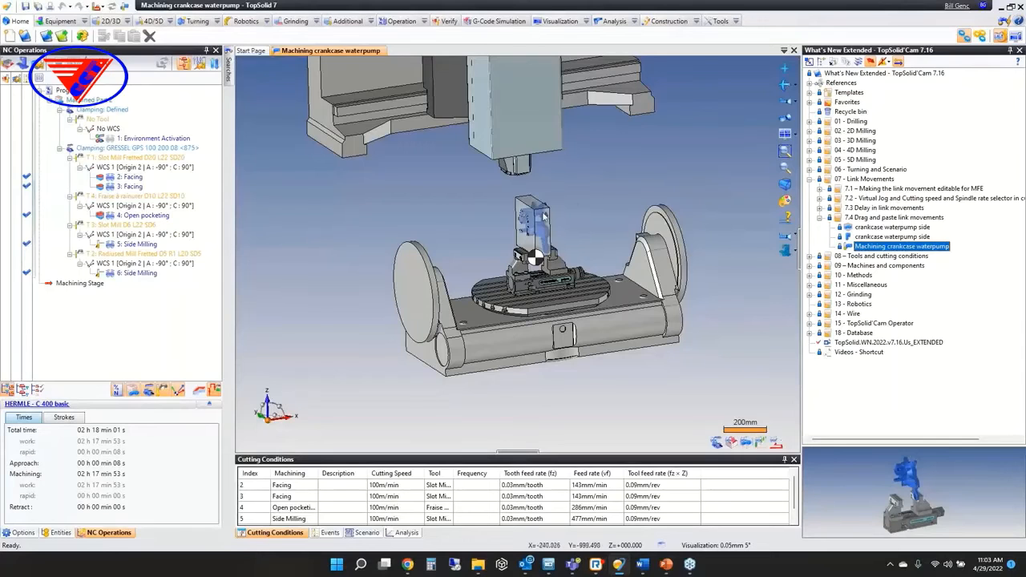
- Open the link from change tool position of operation 6, Side Milling, for editing
{"action": "scroll", "coordinate": [539, 213], "scroll_direction": "up", "scroll_amount": 4}
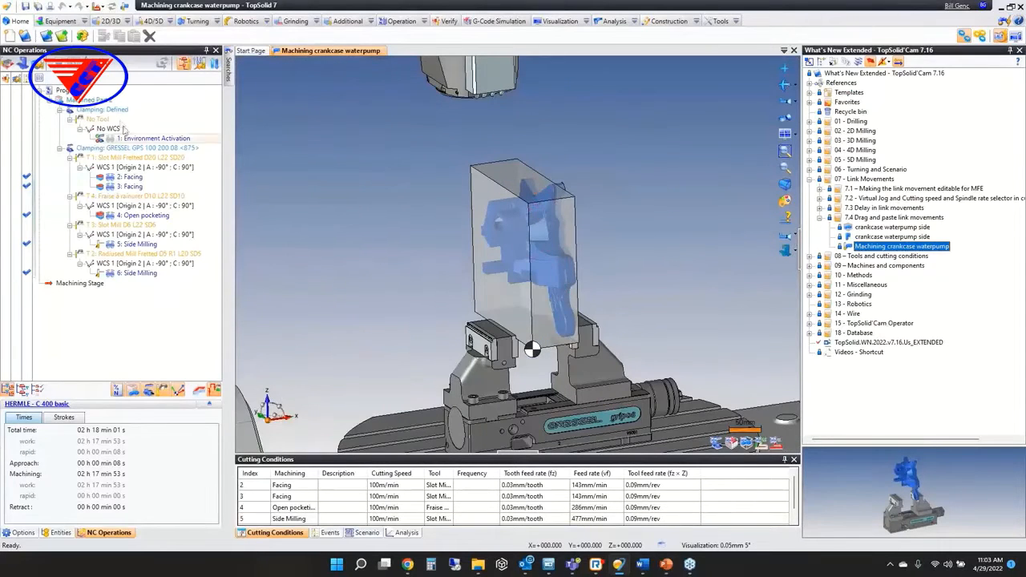
{"action": "left_click", "coordinate": [140, 275]}
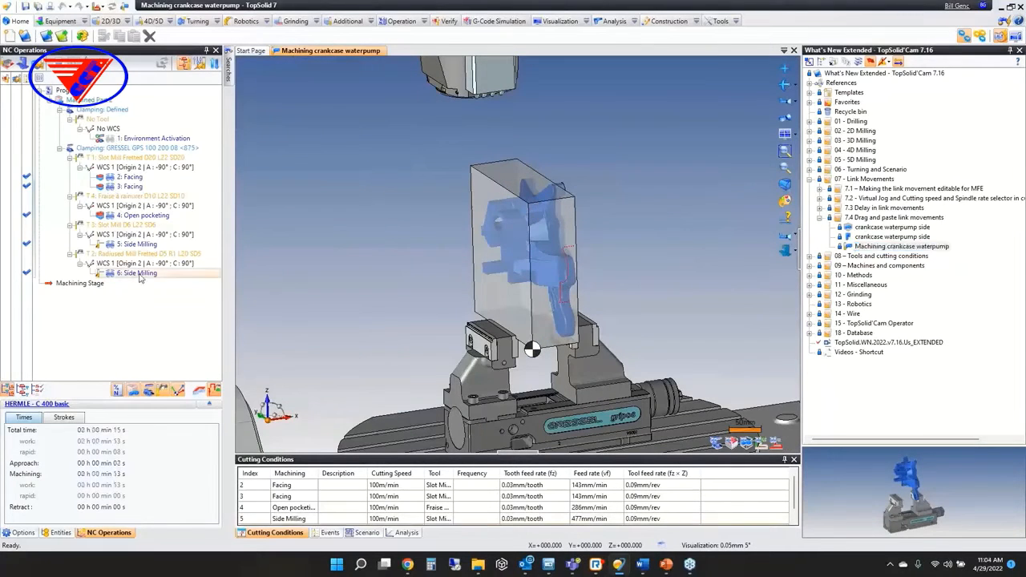
{"action": "right_click", "coordinate": [140, 277]}
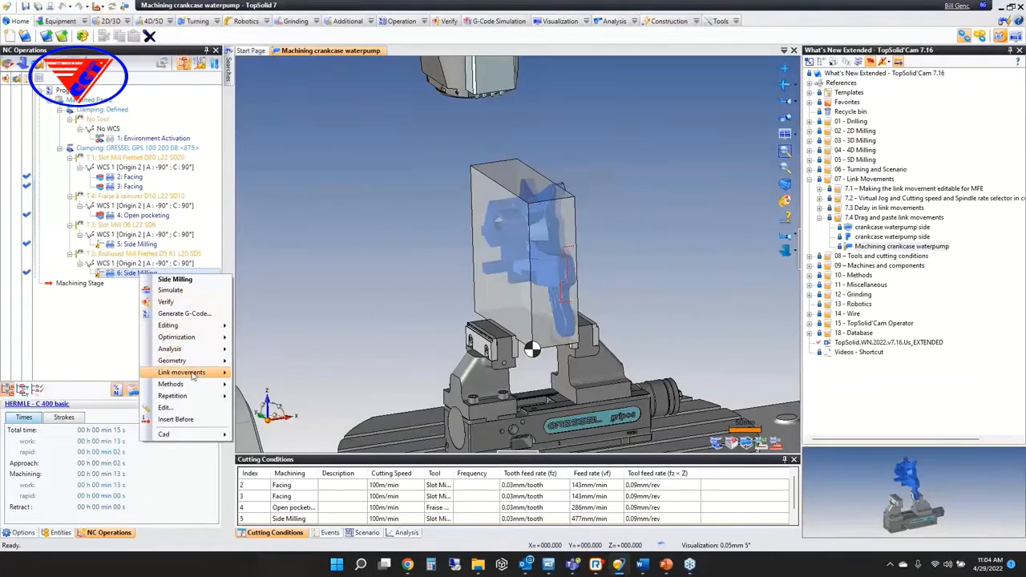
{"action": "mouse_move", "coordinate": [219, 377]}
{"action": "left_click", "coordinate": [270, 373]}
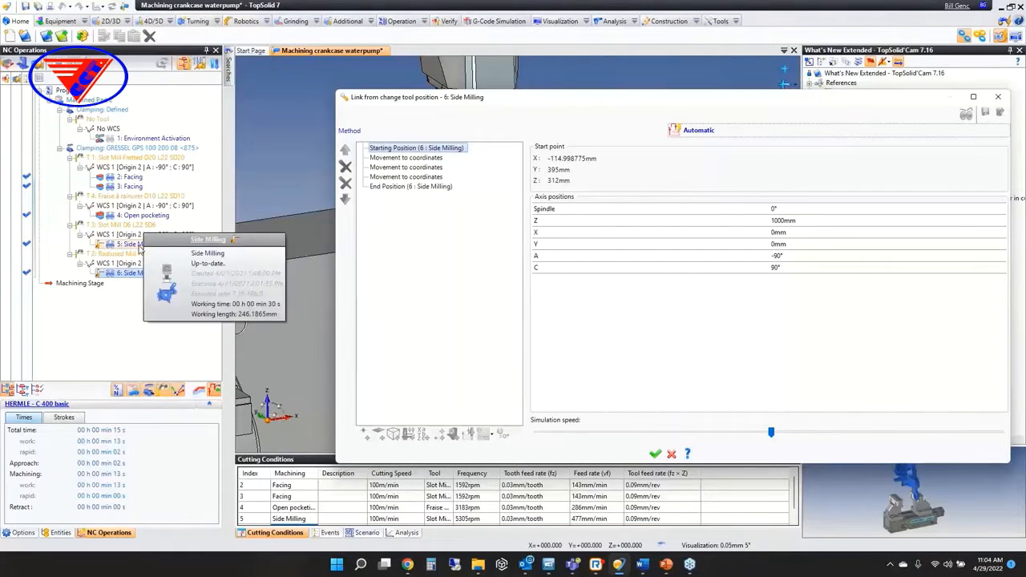
- Paste the link movements of operation 5, Side Milling, into operation 6's link from change tool position and validate the link
{"action": "left_click", "coordinate": [130, 245]}
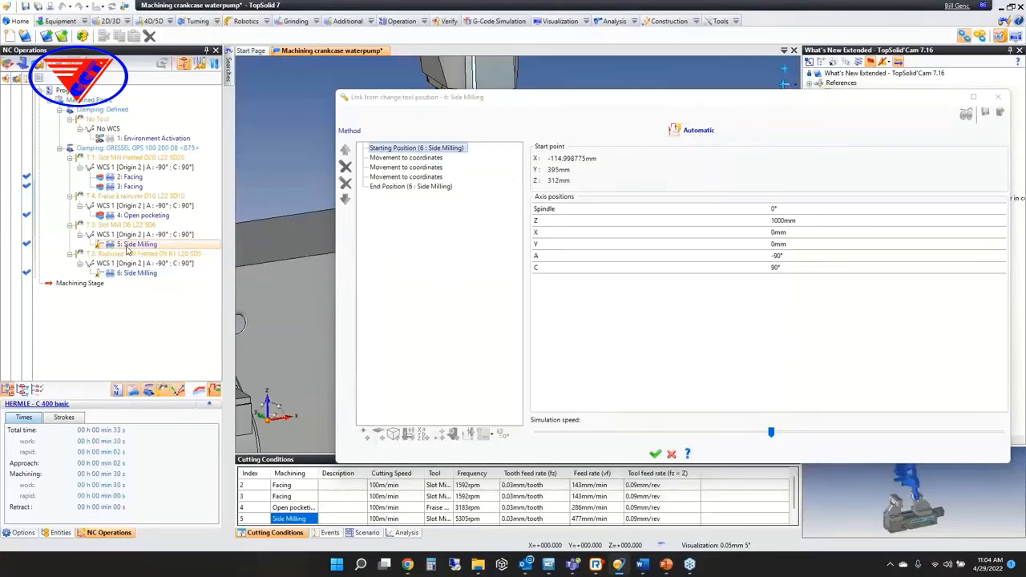
{"action": "left_click_drag", "start_coordinate": [126, 251], "coordinate": [427, 265]}
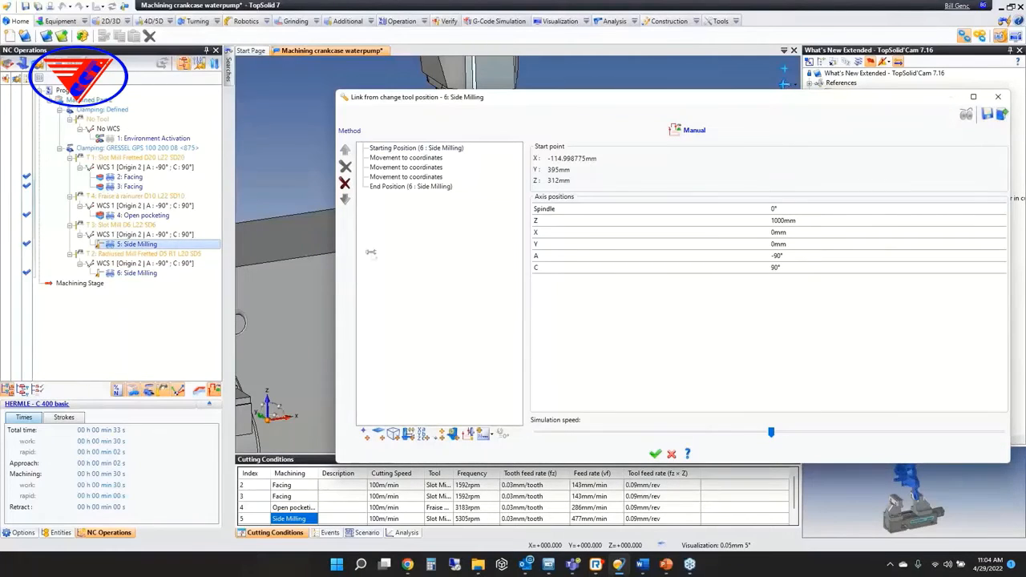
{"action": "left_click", "coordinate": [148, 248]}
{"action": "left_click", "coordinate": [655, 453]}
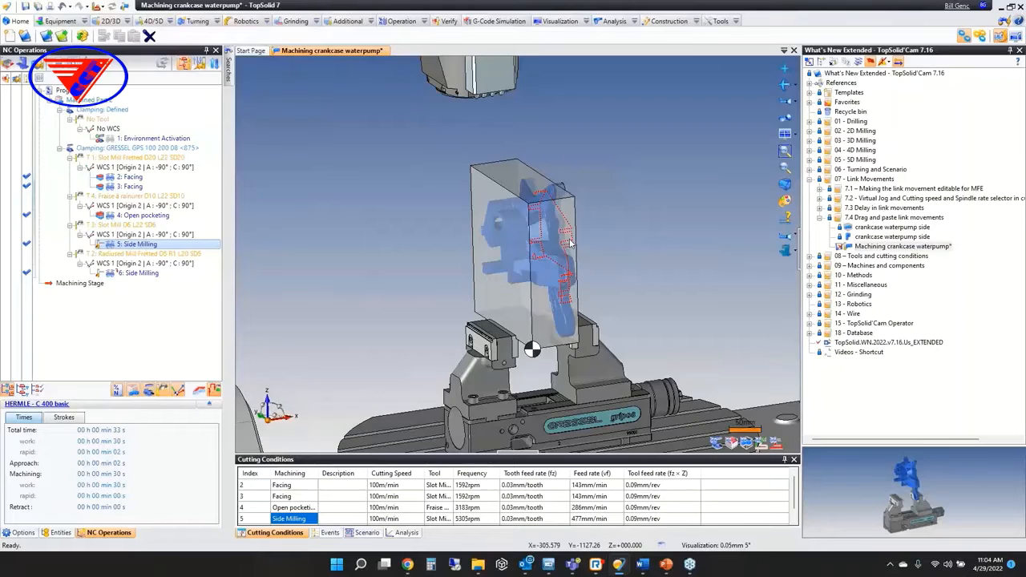
- Close Machining crankcase waterpump without saving and open Same tool - Same cutting conditions than previous operation from the 8.1 Samples folder
{"action": "middle_click", "coordinate": [352, 50]}
{"action": "left_click", "coordinate": [518, 305]}
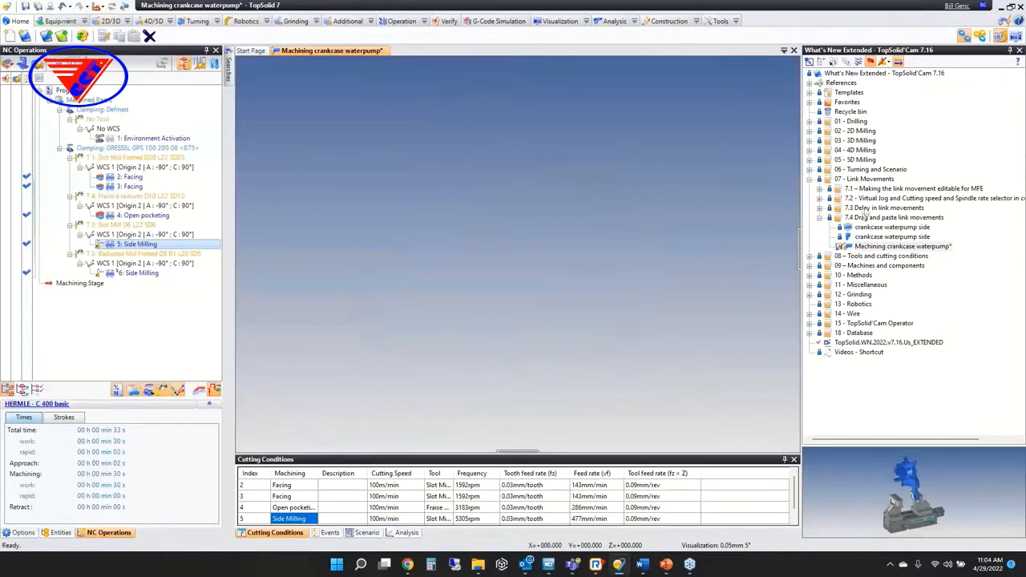
{"action": "left_click", "coordinate": [809, 178]}
{"action": "left_click", "coordinate": [809, 188]}
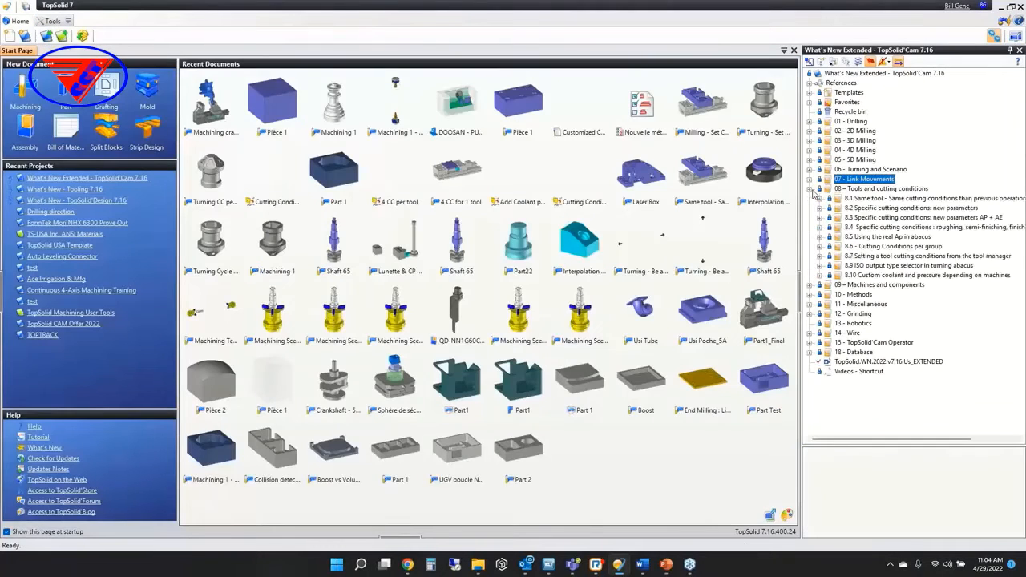
{"action": "double_click", "coordinate": [877, 200]}
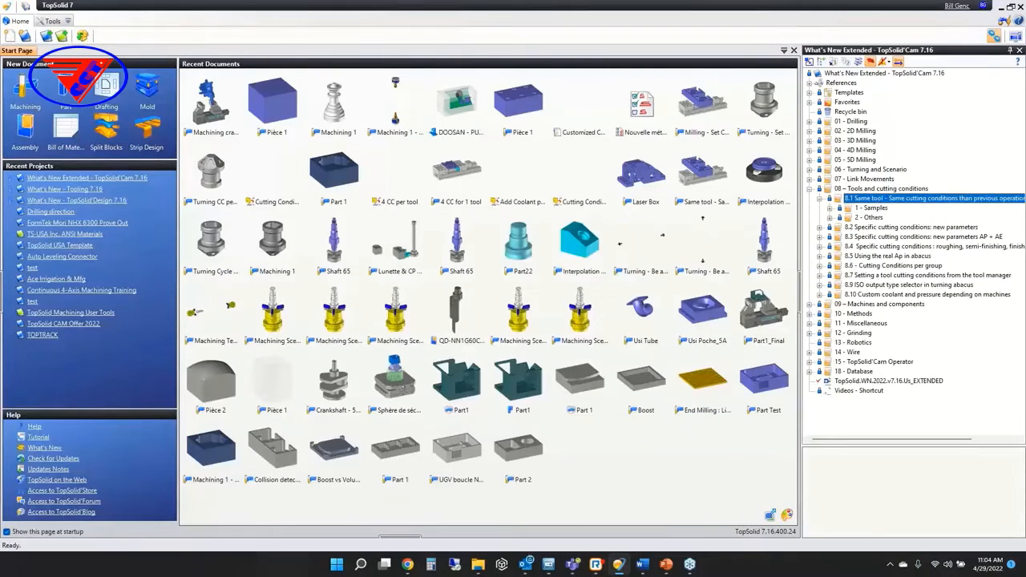
{"action": "scroll", "coordinate": [1002, 211], "scroll_direction": "right", "scroll_amount": 1}
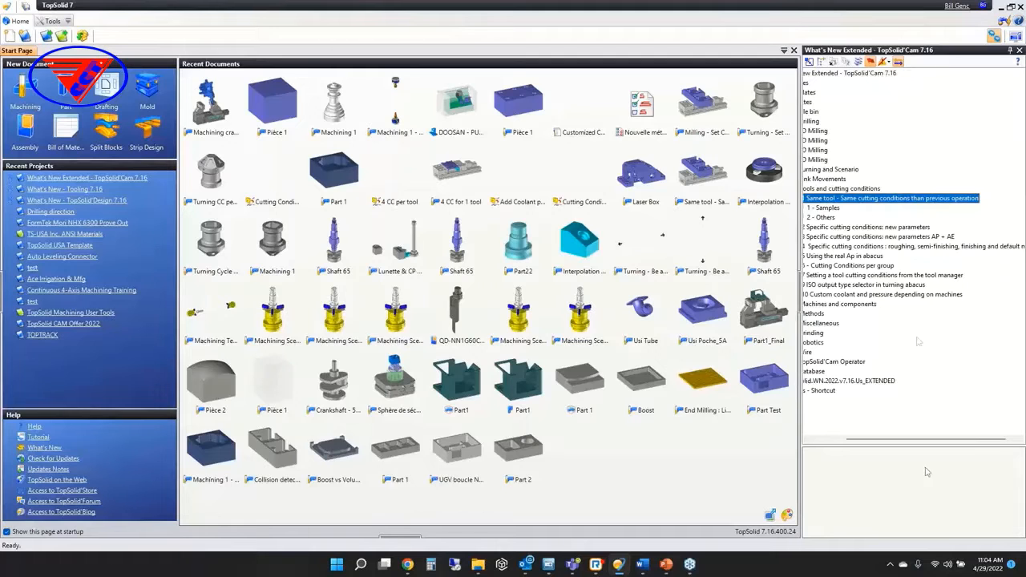
{"action": "left_click_drag", "start_coordinate": [894, 441], "coordinate": [858, 441]}
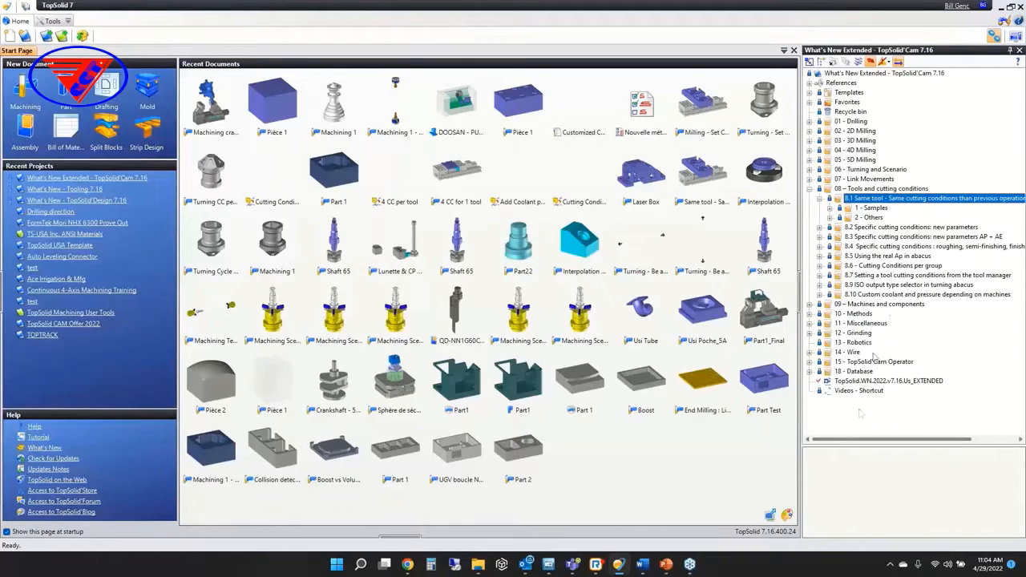
{"action": "left_click", "coordinate": [828, 209]}
{"action": "left_click", "coordinate": [885, 236]}
{"action": "double_click", "coordinate": [885, 236]}
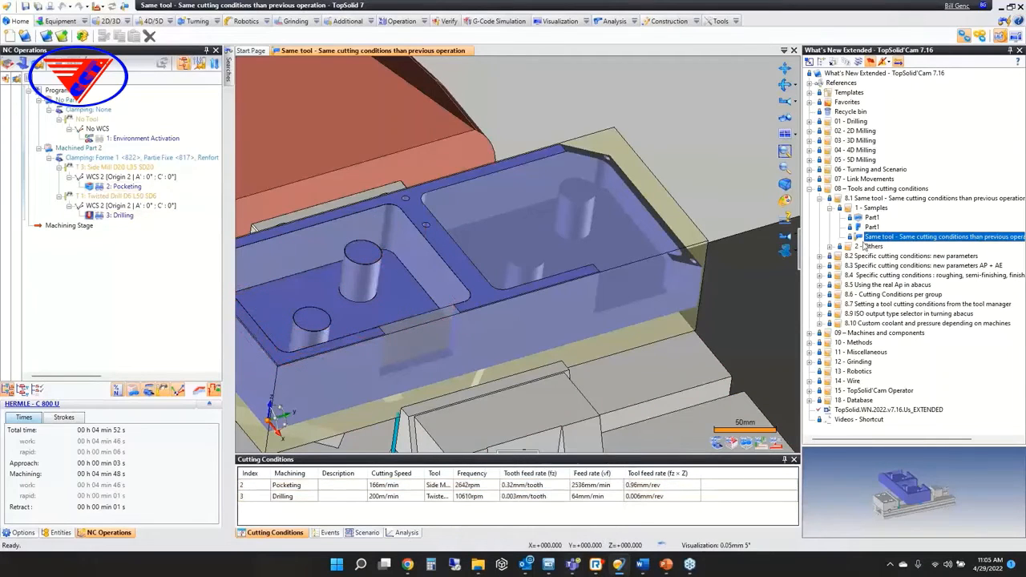
- Add an End Milling operation on the right-hand pocket's floor using the T3 Side Mill D20 L35 SD20
{"action": "right_click", "coordinate": [518, 226]}
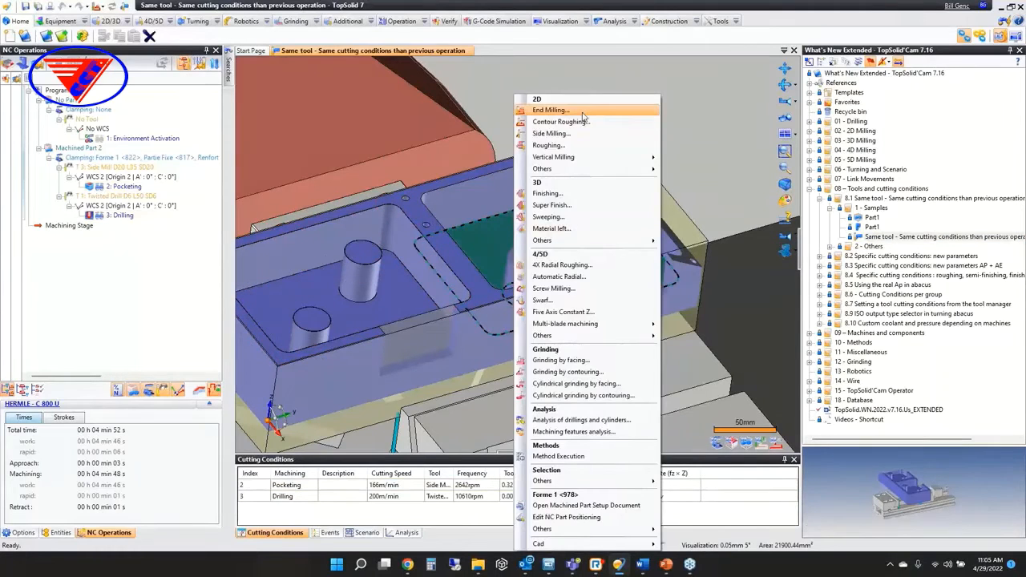
{"action": "left_click", "coordinate": [582, 113]}
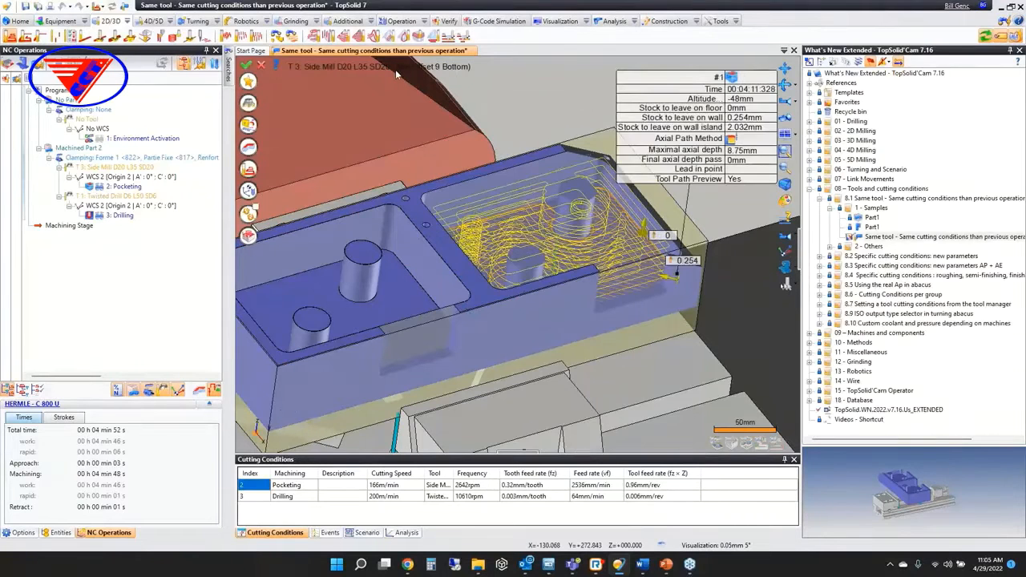
{"action": "left_click", "coordinate": [246, 65]}
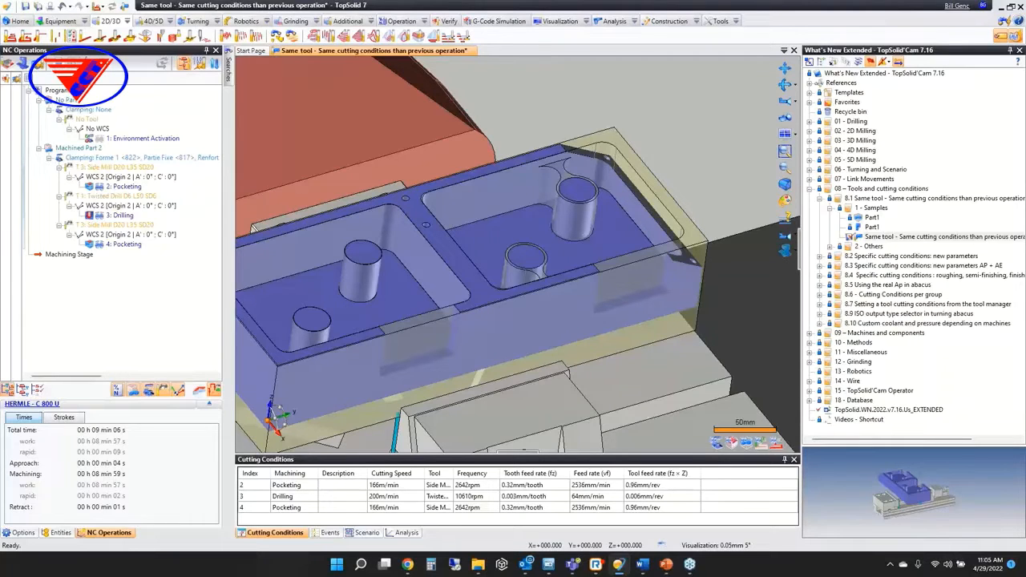
- Close the Same tool document without saving and show the specific cutting conditions of Add Coolant pressure + Fz locked + Ap + Ae from folder 8.2
{"action": "middle_click", "coordinate": [320, 50]}
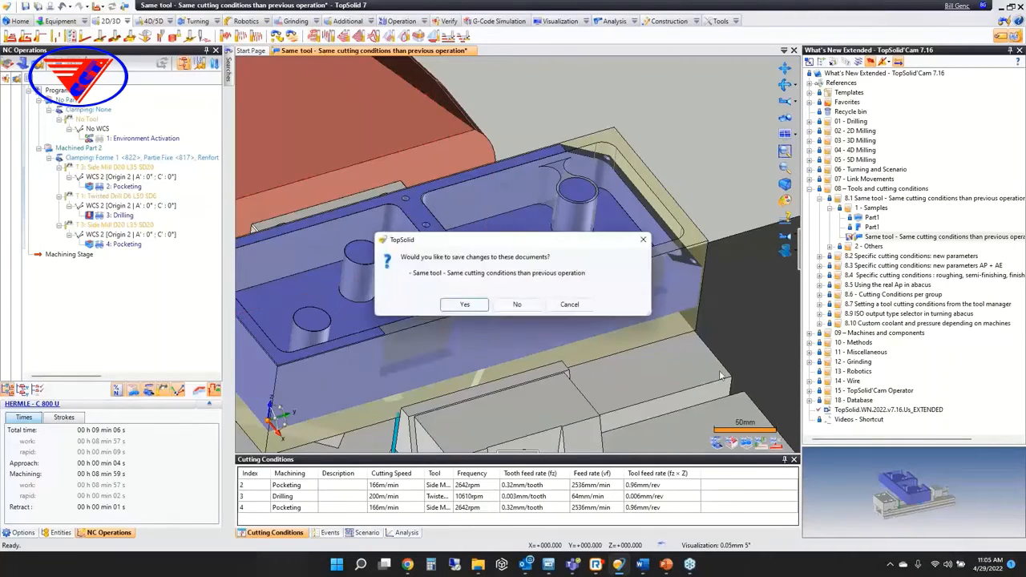
{"action": "left_click", "coordinate": [517, 304]}
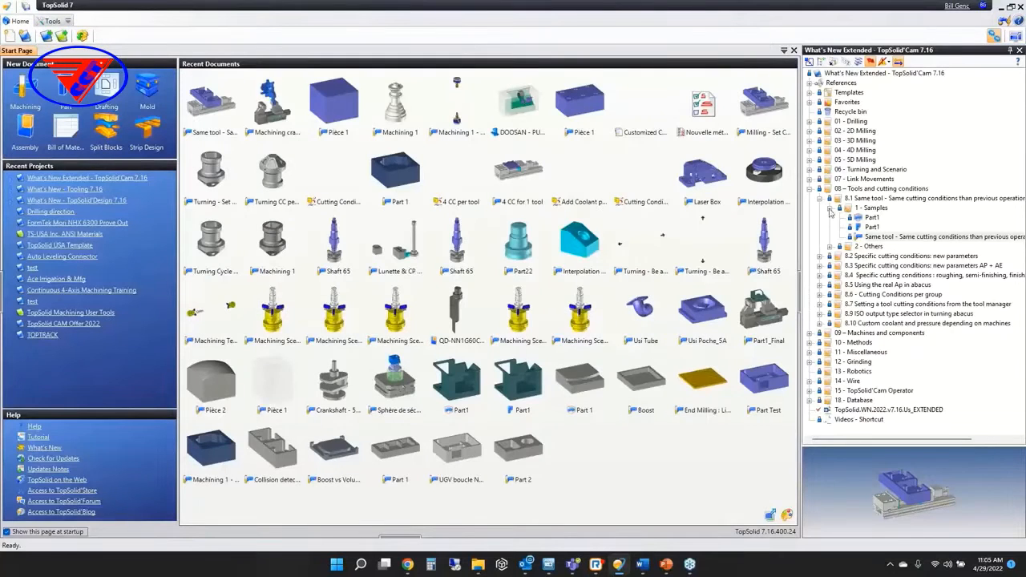
{"action": "left_click", "coordinate": [818, 198]}
{"action": "left_click", "coordinate": [818, 208]}
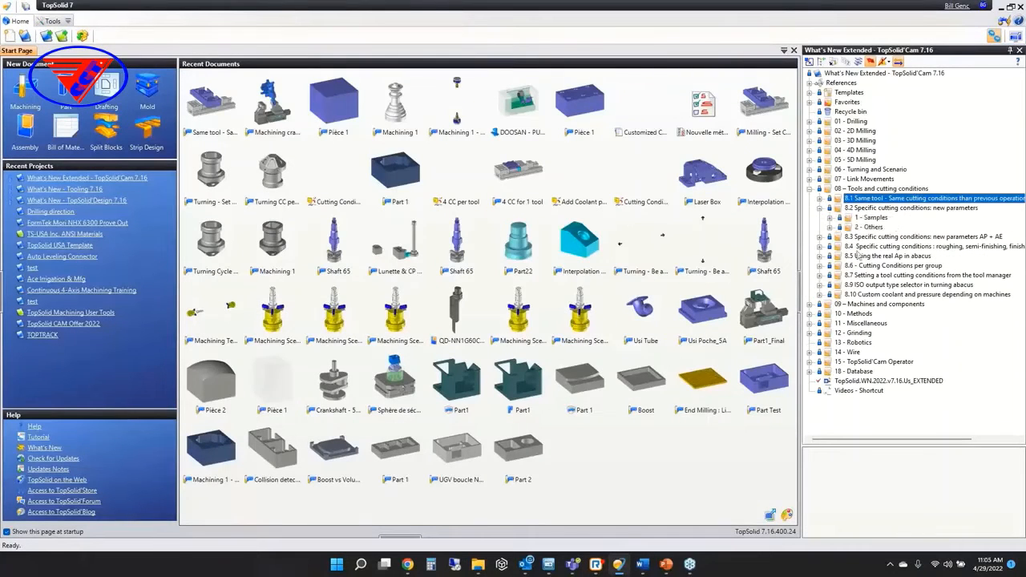
{"action": "left_click", "coordinate": [830, 217]}
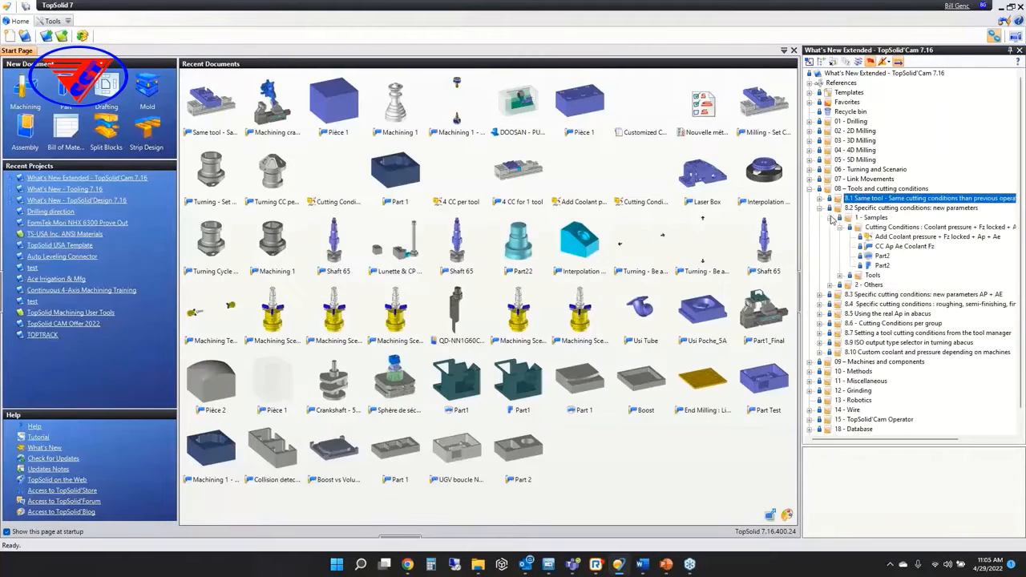
{"action": "left_click", "coordinate": [901, 237]}
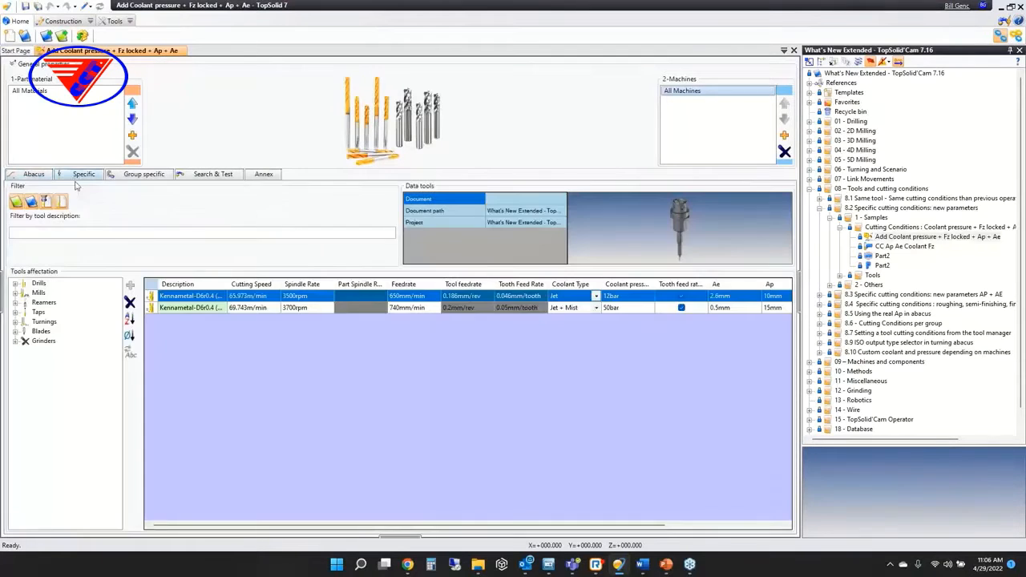
{"action": "left_click", "coordinate": [81, 174]}
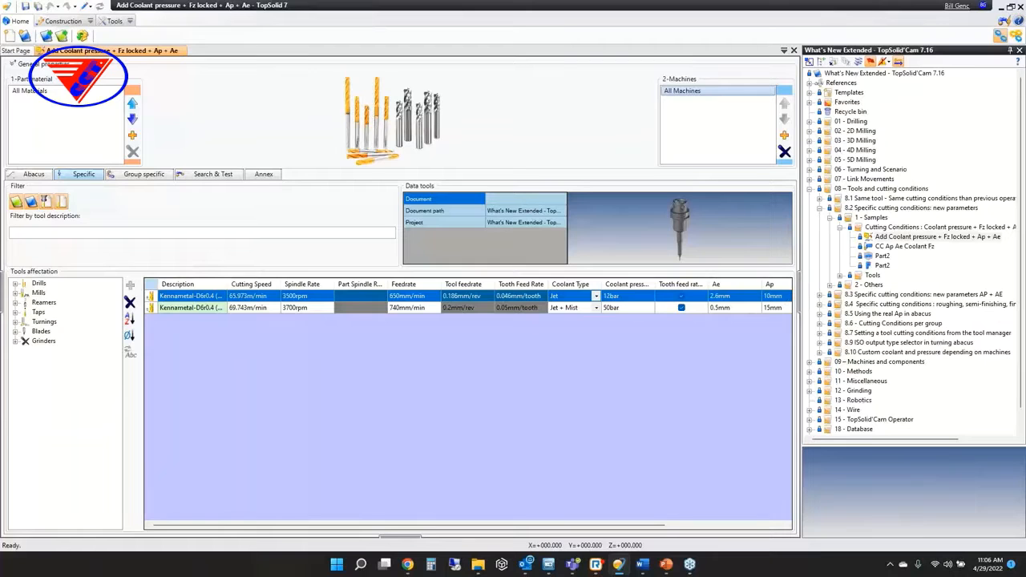
- Close the coolant pressure document and open Cutting Conditions : AP + AE and the Laser Box machining document from folder 8.3
{"action": "middle_click", "coordinate": [132, 51]}
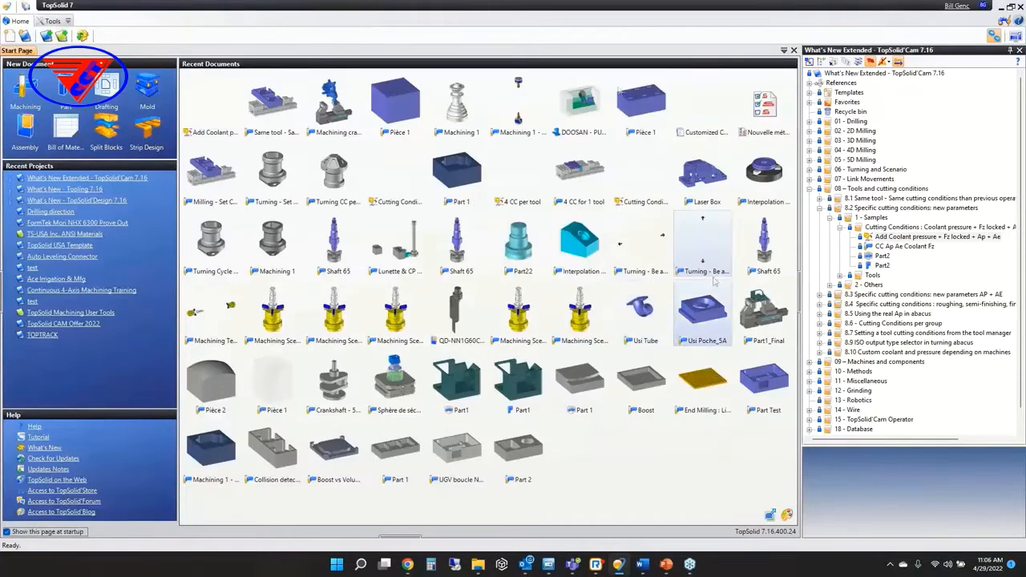
{"action": "left_click", "coordinate": [840, 218]}
{"action": "left_click", "coordinate": [819, 207]}
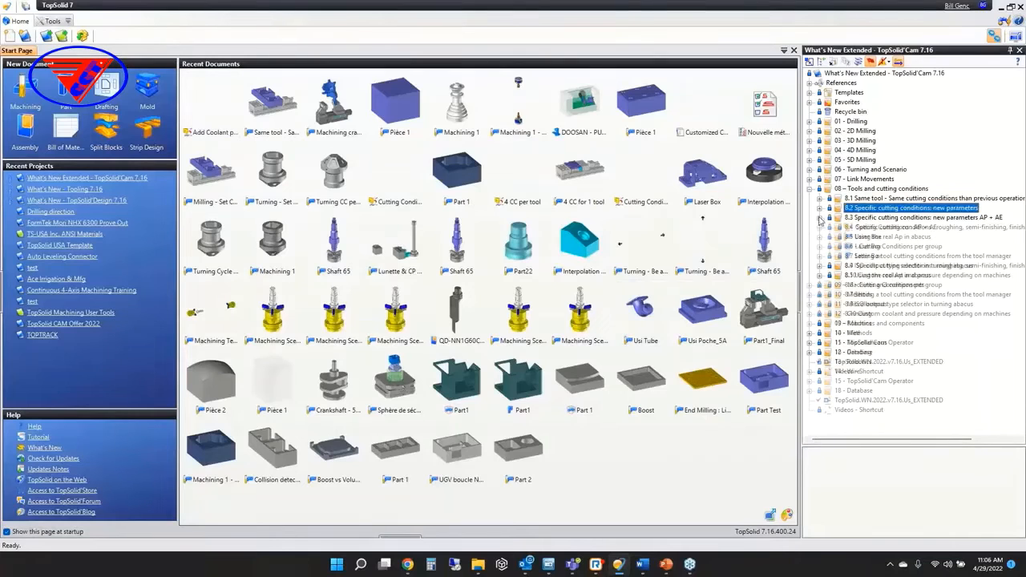
{"action": "left_click", "coordinate": [820, 218]}
{"action": "left_click", "coordinate": [875, 230]}
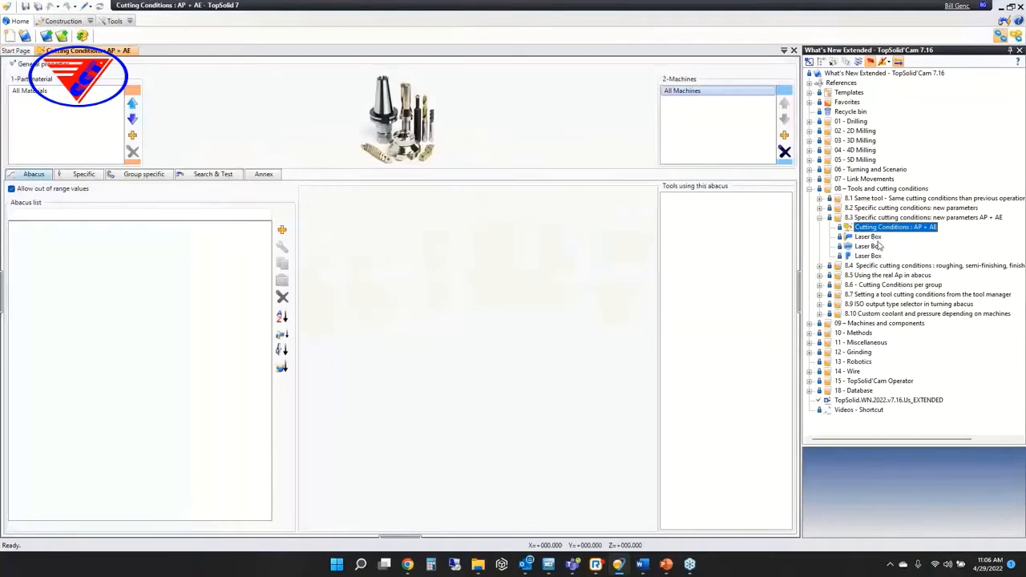
{"action": "left_click", "coordinate": [870, 237]}
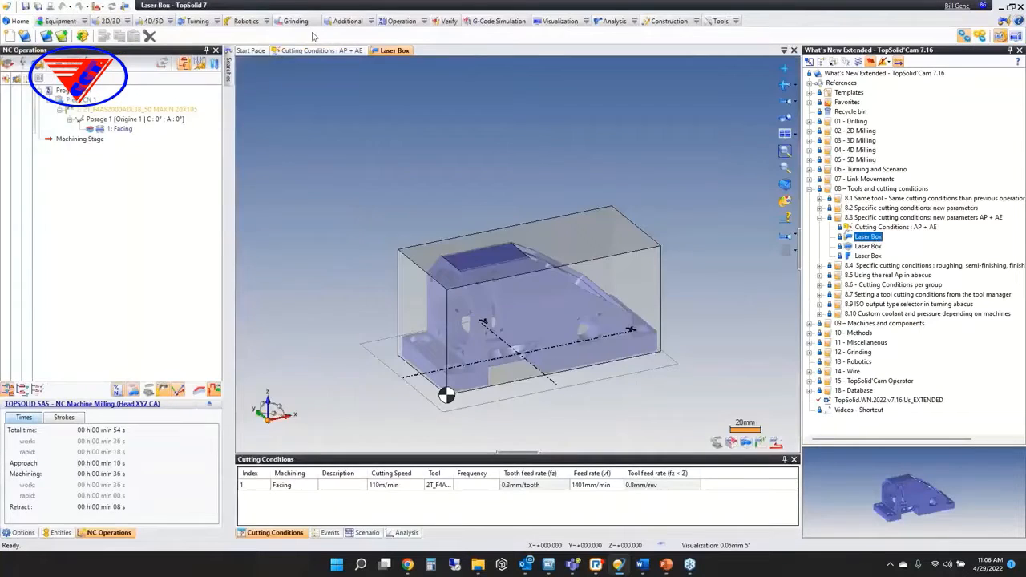
- Review the specific cutting conditions in Cutting Conditions : AP + AE, including the Ae, Ap, Quality and Linked abacus columns
{"action": "left_click", "coordinate": [319, 50]}
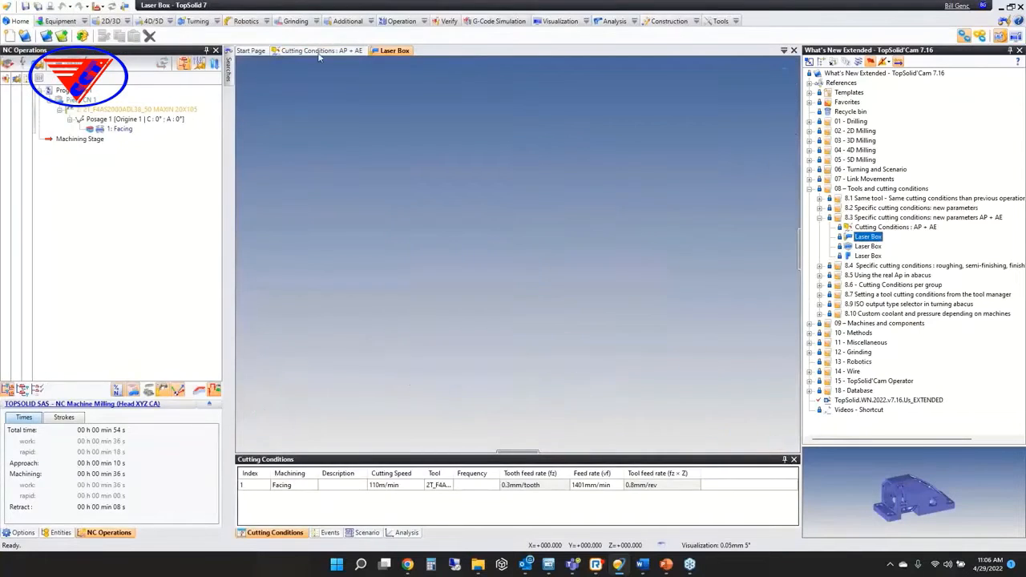
{"action": "left_click", "coordinate": [86, 177]}
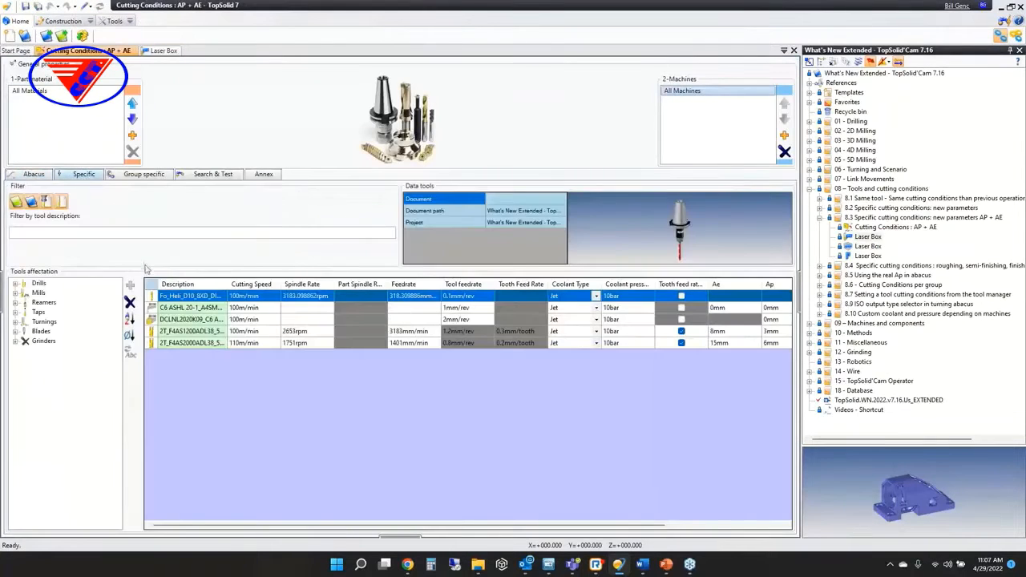
{"action": "left_click_drag", "start_coordinate": [432, 527], "coordinate": [593, 531]}
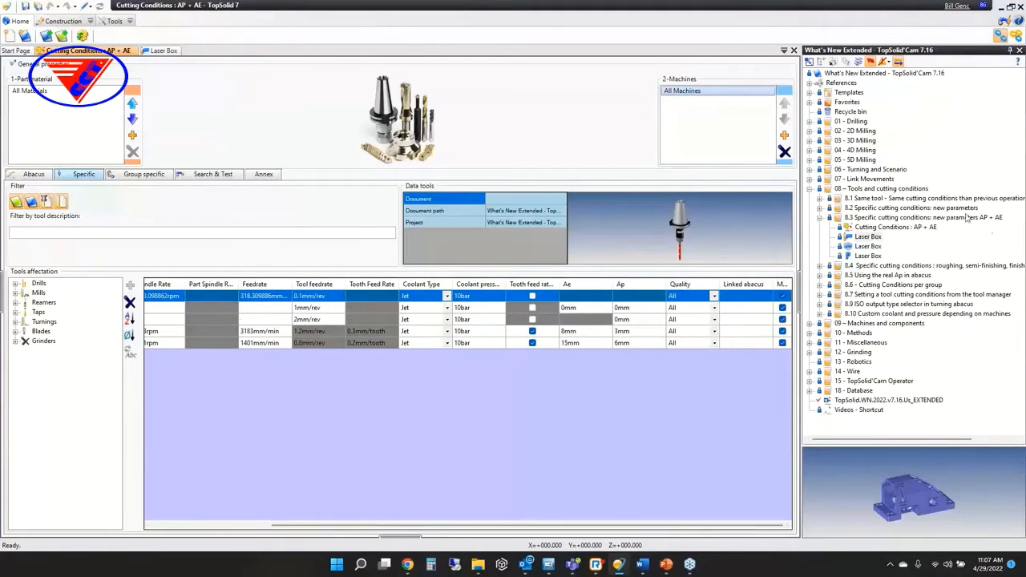
- Close Cutting Conditions : AP + AE and open the 4 CC for 1 tool machining document from the 8.4 Samples folder
{"action": "middle_click", "coordinate": [97, 45]}
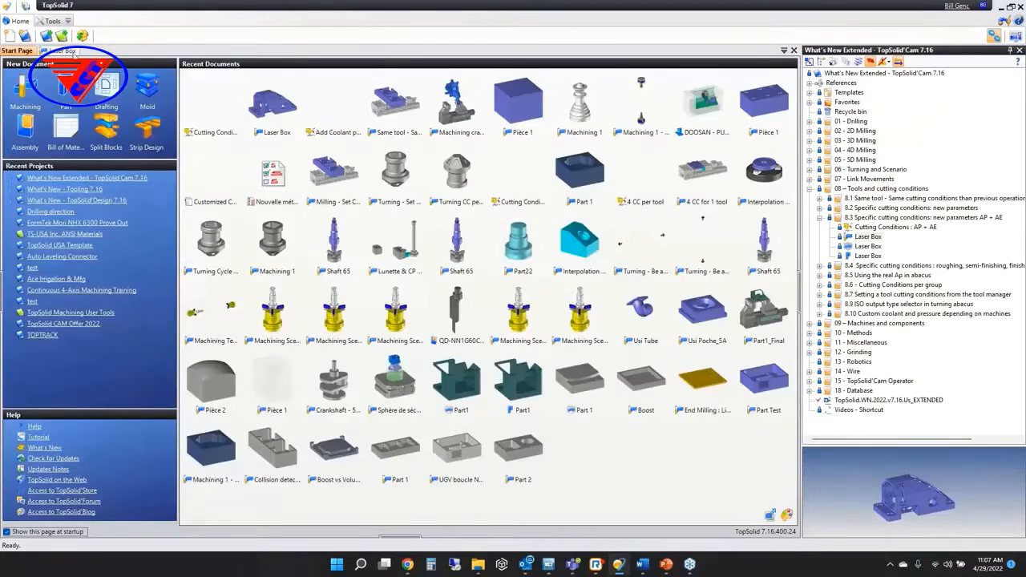
{"action": "middle_click", "coordinate": [62, 50]}
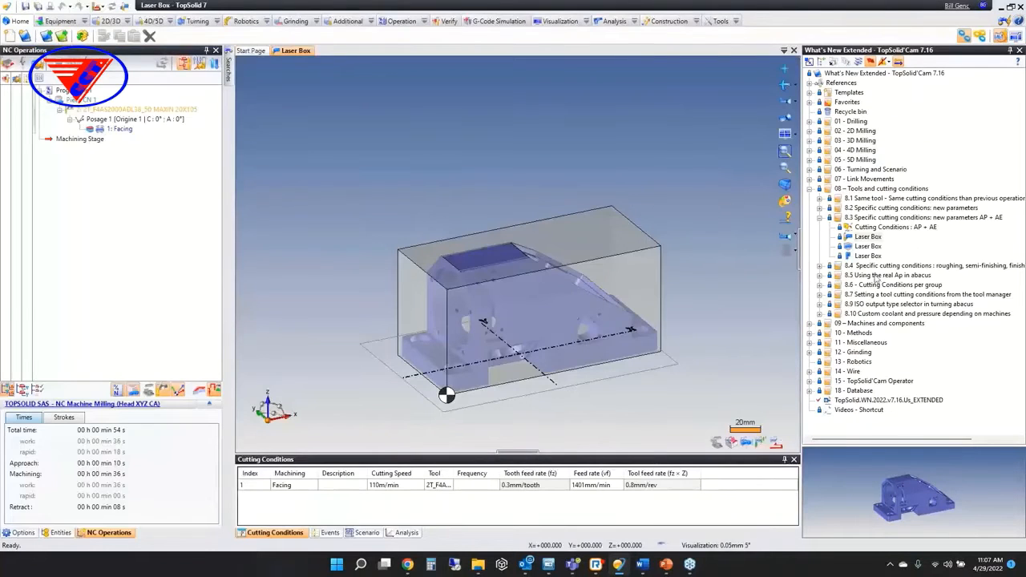
{"action": "left_click", "coordinate": [819, 218]}
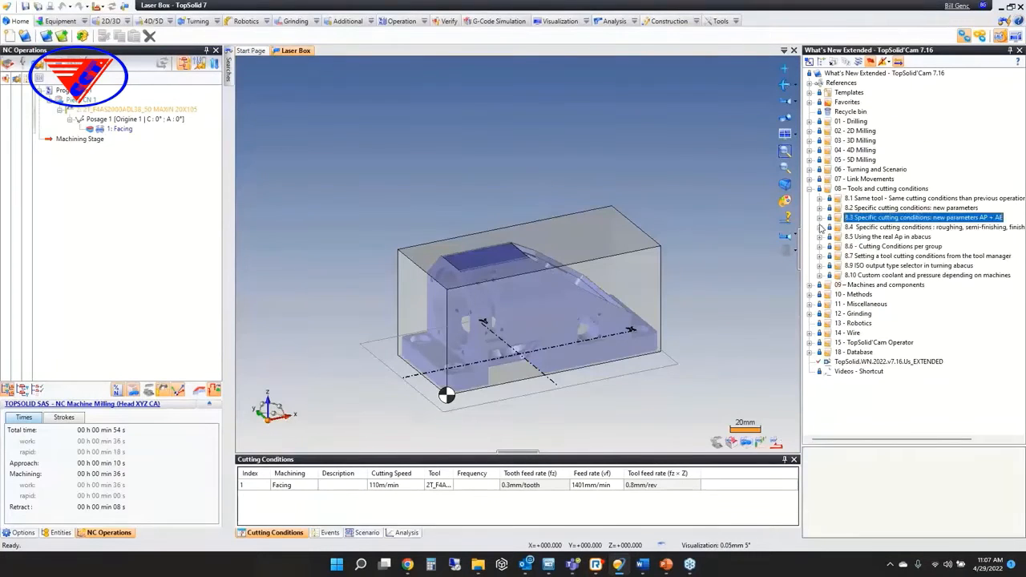
{"action": "left_click", "coordinate": [819, 227]}
{"action": "double_click", "coordinate": [907, 257]}
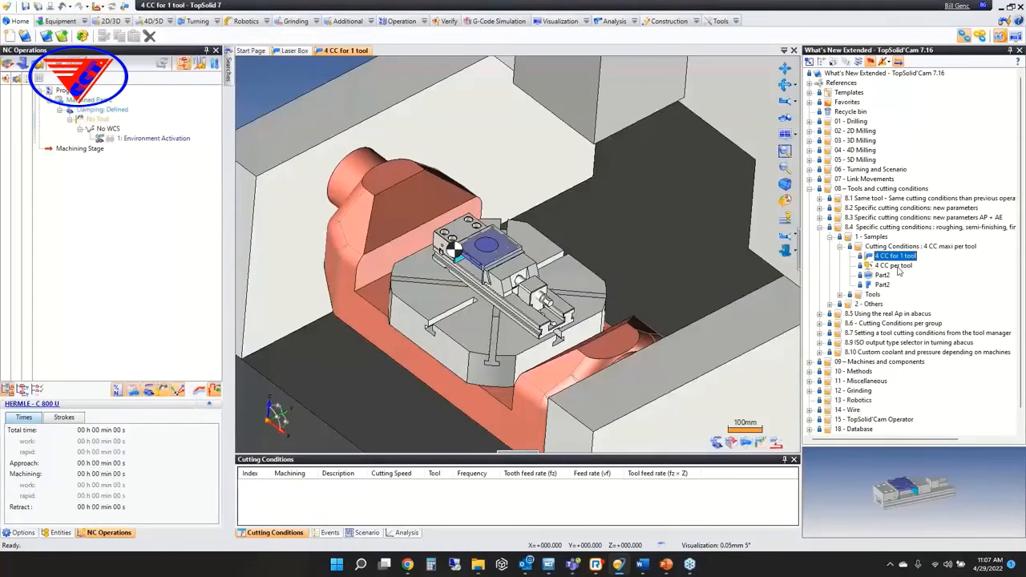
- Open the 4 CC per tool document and review its specific cutting conditions, including the Ae, Ap and Quality columns
{"action": "double_click", "coordinate": [897, 267]}
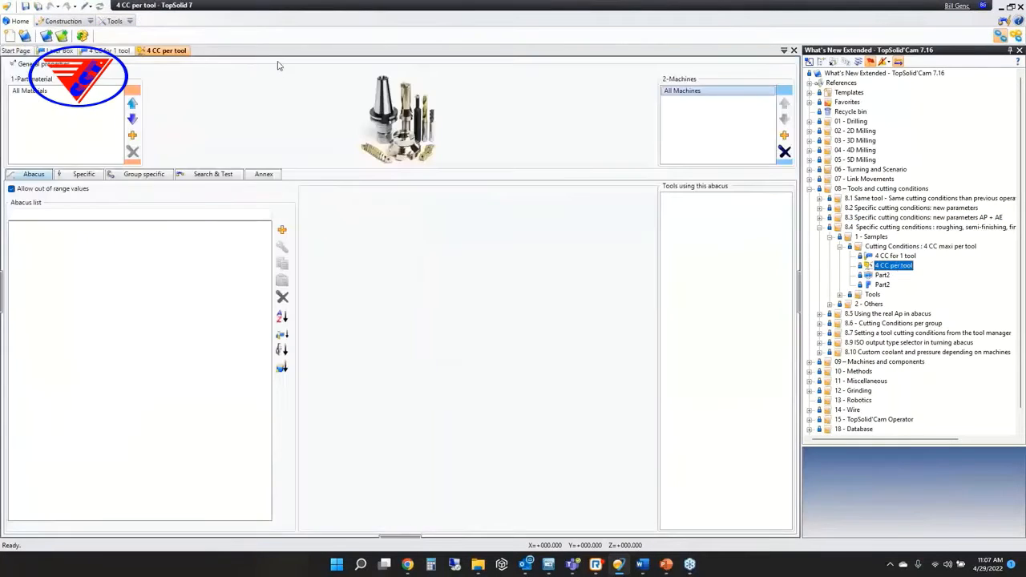
{"action": "left_click", "coordinate": [79, 176]}
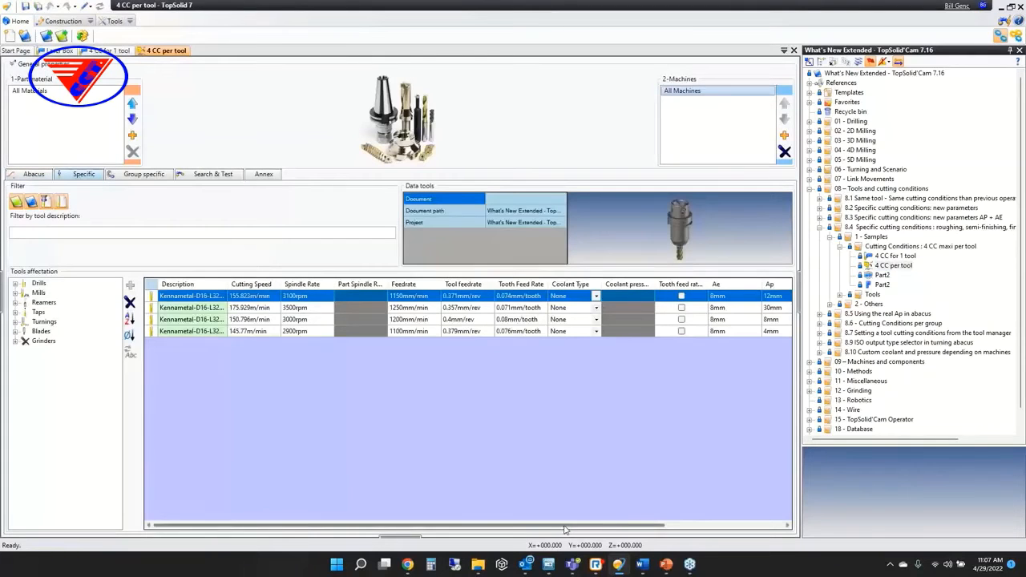
{"action": "left_click_drag", "start_coordinate": [568, 527], "coordinate": [708, 535]}
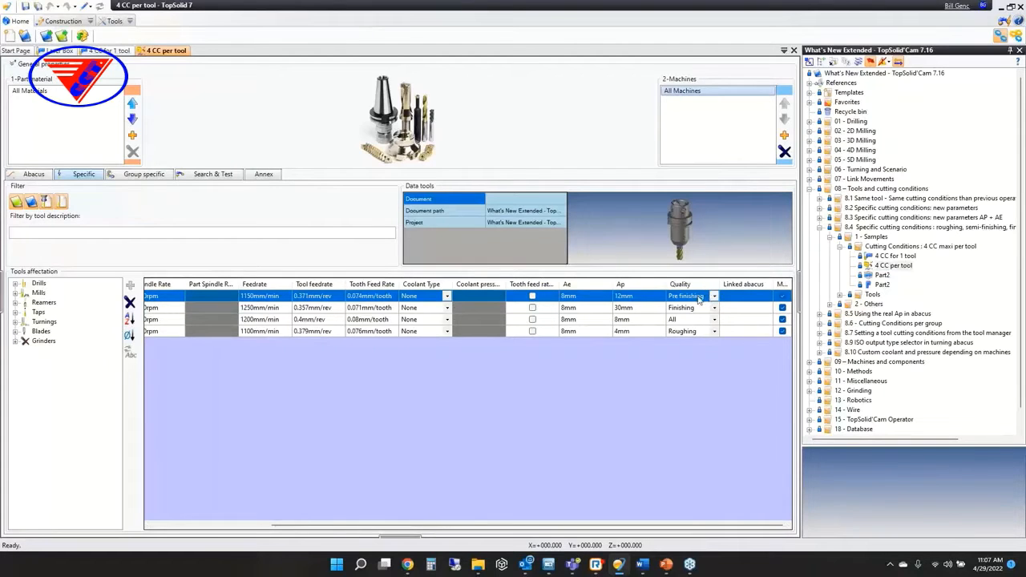
{"action": "left_click_drag", "start_coordinate": [686, 529], "coordinate": [566, 529]}
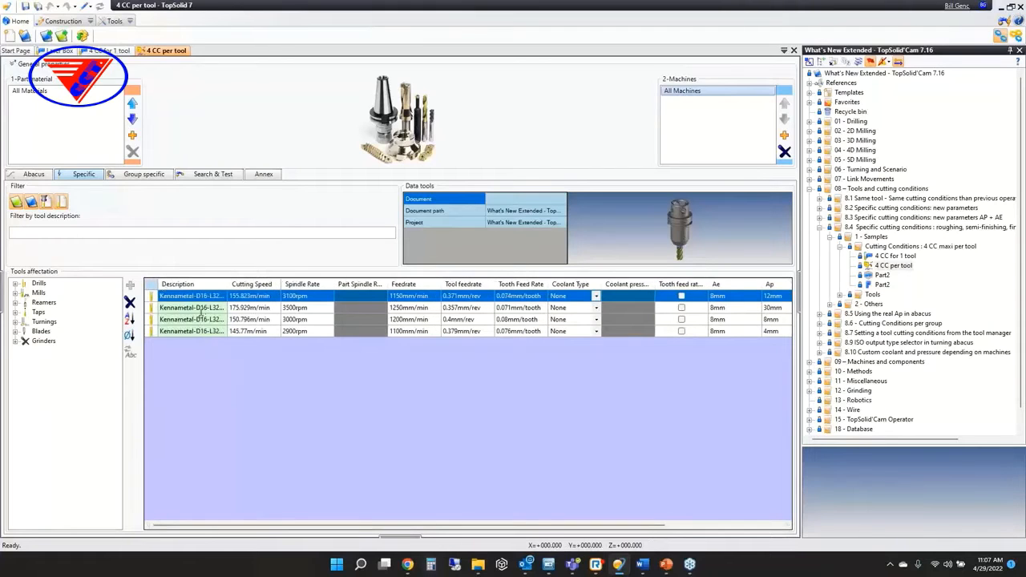
{"action": "left_click_drag", "start_coordinate": [655, 529], "coordinate": [775, 530]}
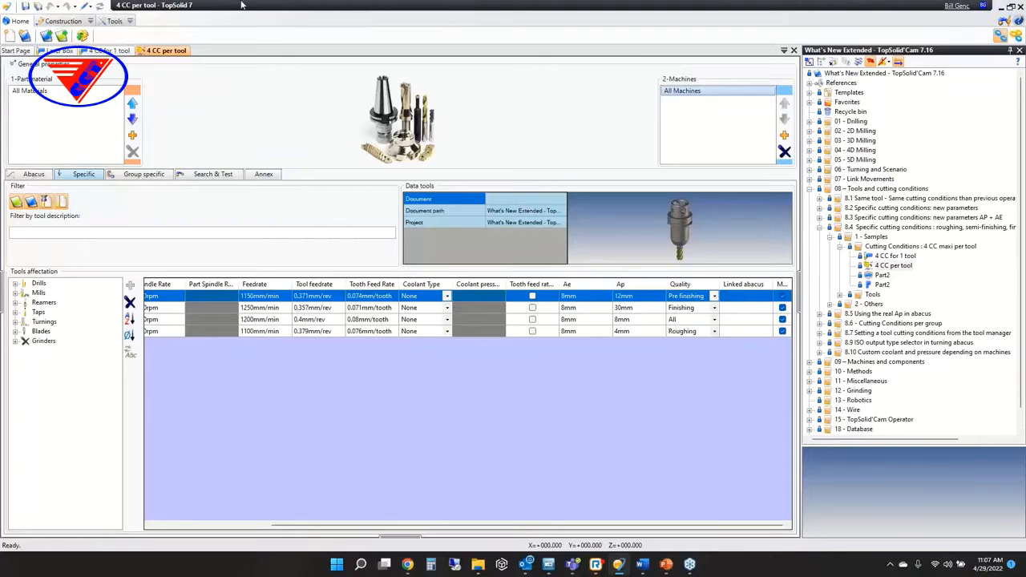
- Return to the 4 CC for 1 tool document and start a Contour Roughing operation on the 70 mm diameter cylindrical face
{"action": "left_click", "coordinate": [96, 51]}
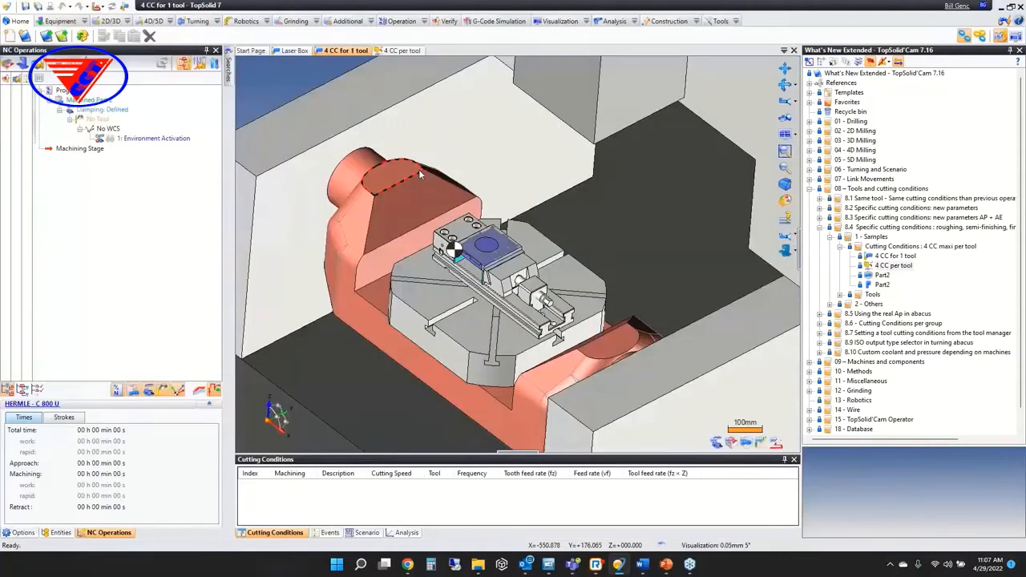
{"action": "scroll", "coordinate": [490, 239], "scroll_direction": "up", "scroll_amount": 10}
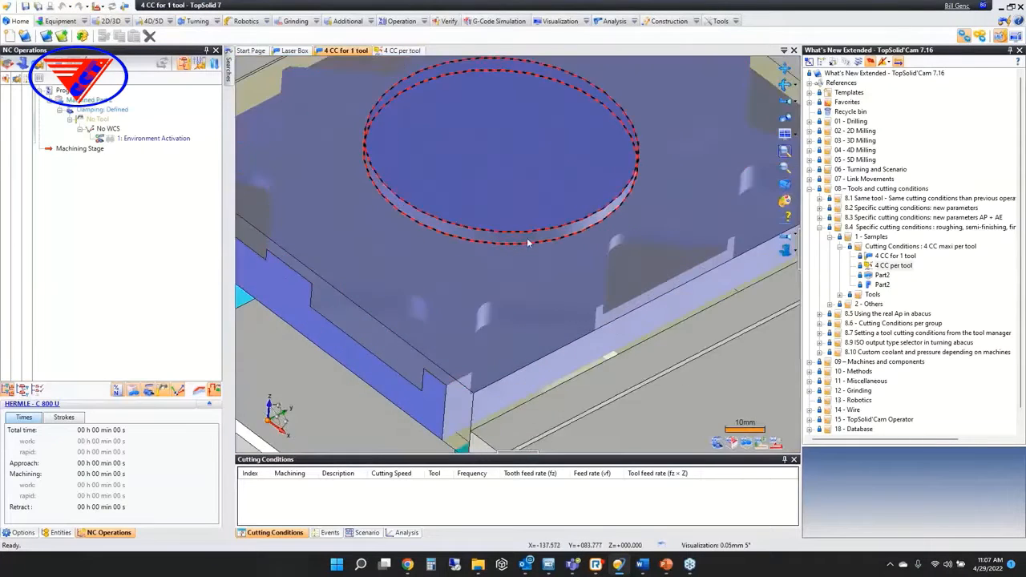
{"action": "right_click", "coordinate": [527, 238]}
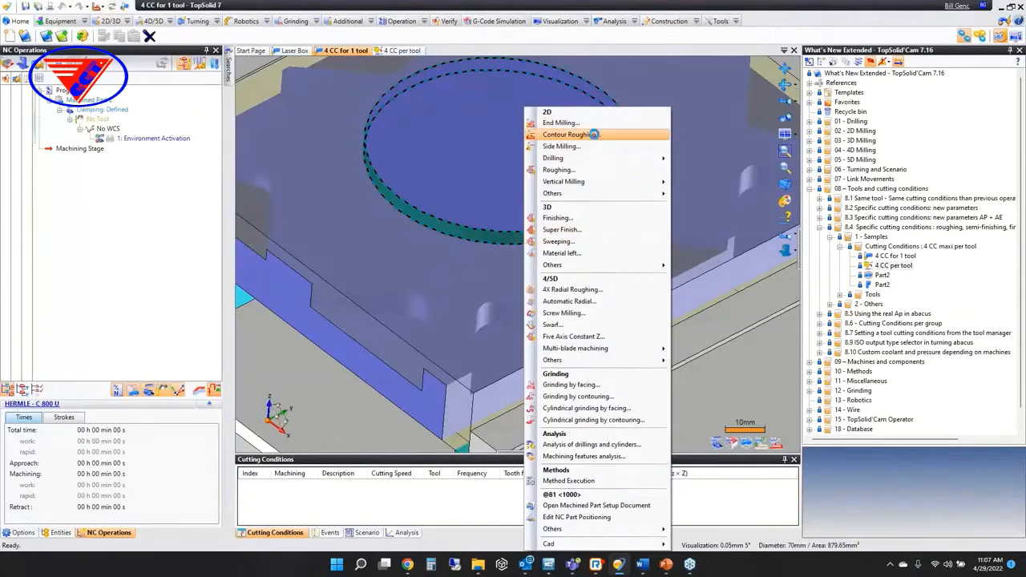
{"action": "left_click", "coordinate": [592, 134]}
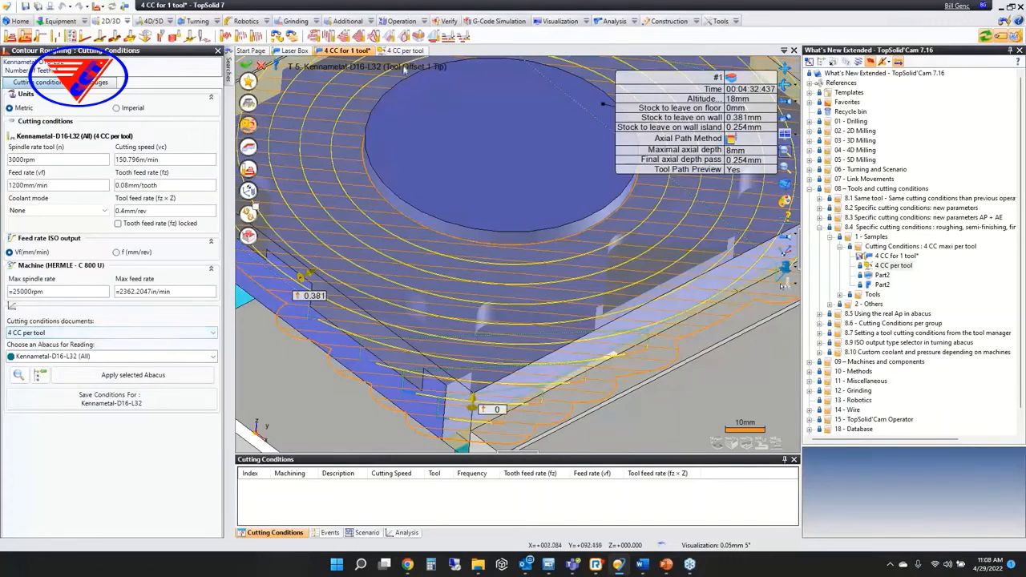
- Apply the Kennametal-D16-L32 (Roughing) abacus to the contour roughing, followed by the Kennametal-D16-L32 (Pre finishing) abacus
{"action": "left_click", "coordinate": [148, 356]}
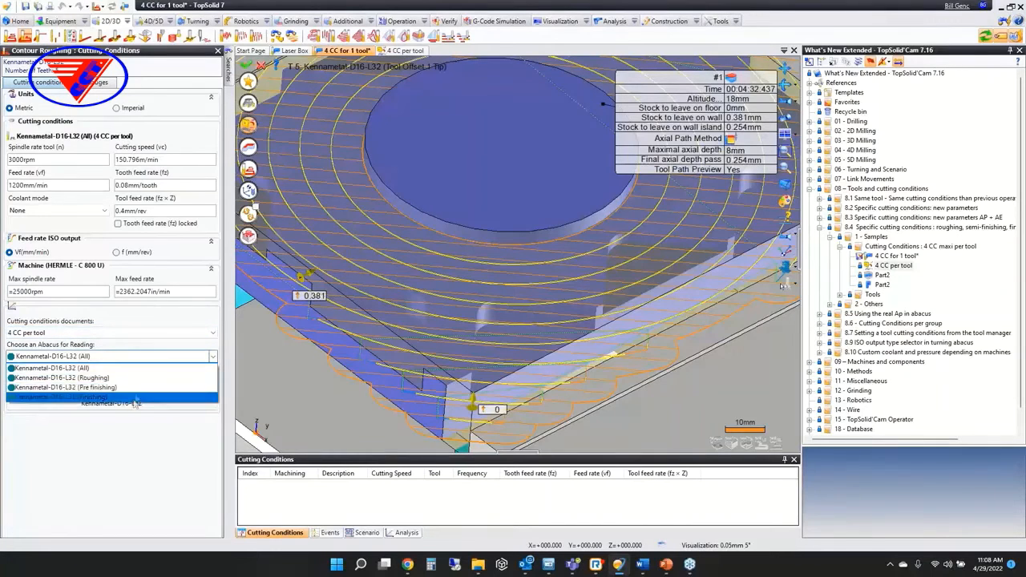
{"action": "left_click", "coordinate": [143, 378]}
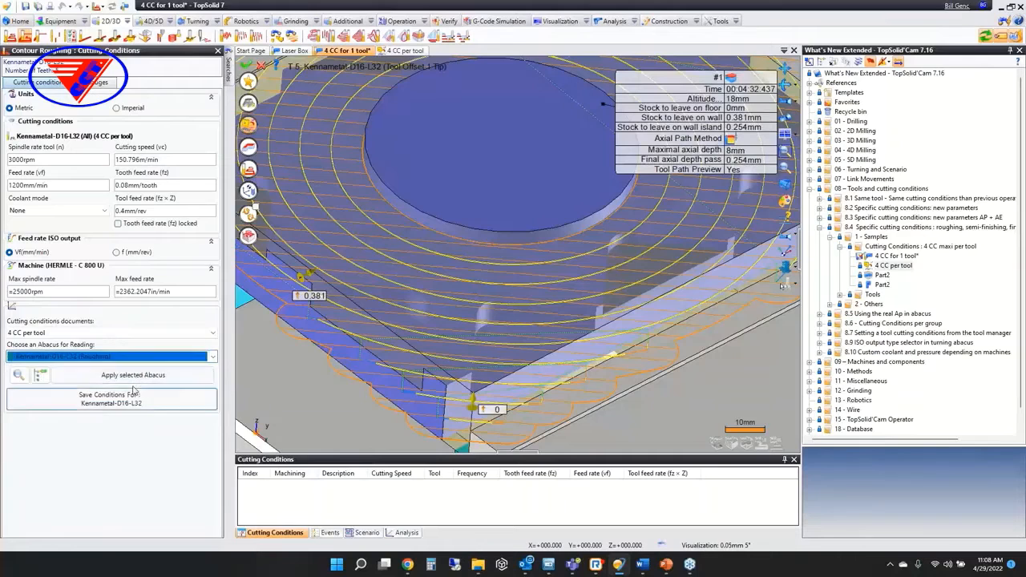
{"action": "left_click", "coordinate": [131, 377]}
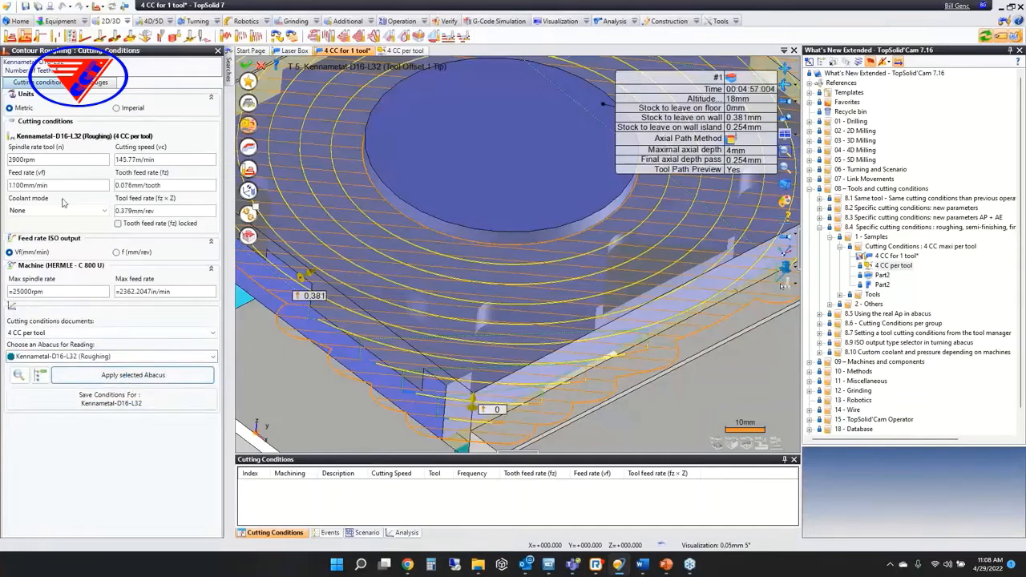
{"action": "left_click", "coordinate": [141, 356]}
{"action": "left_click", "coordinate": [120, 388]}
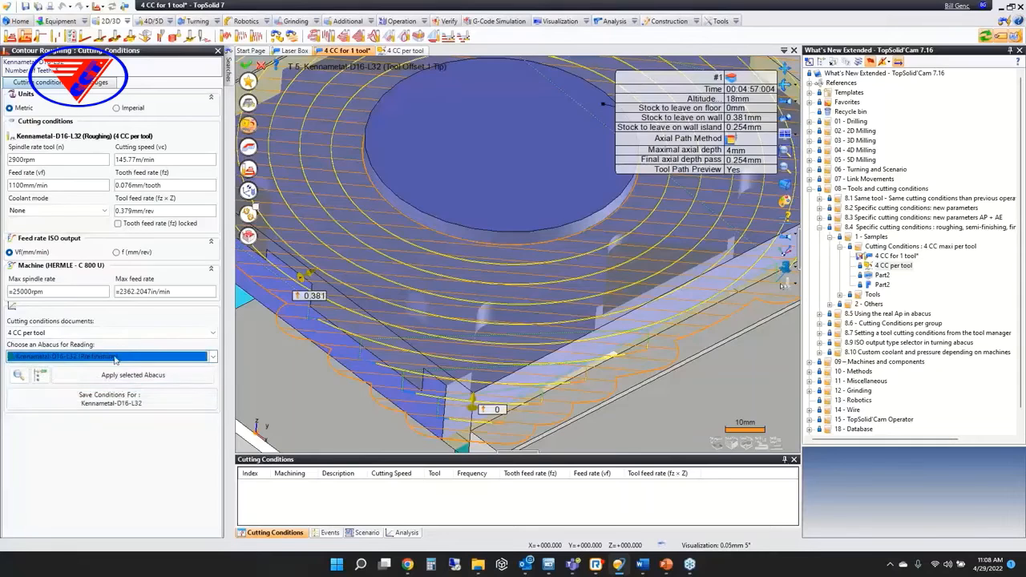
{"action": "left_click", "coordinate": [119, 379]}
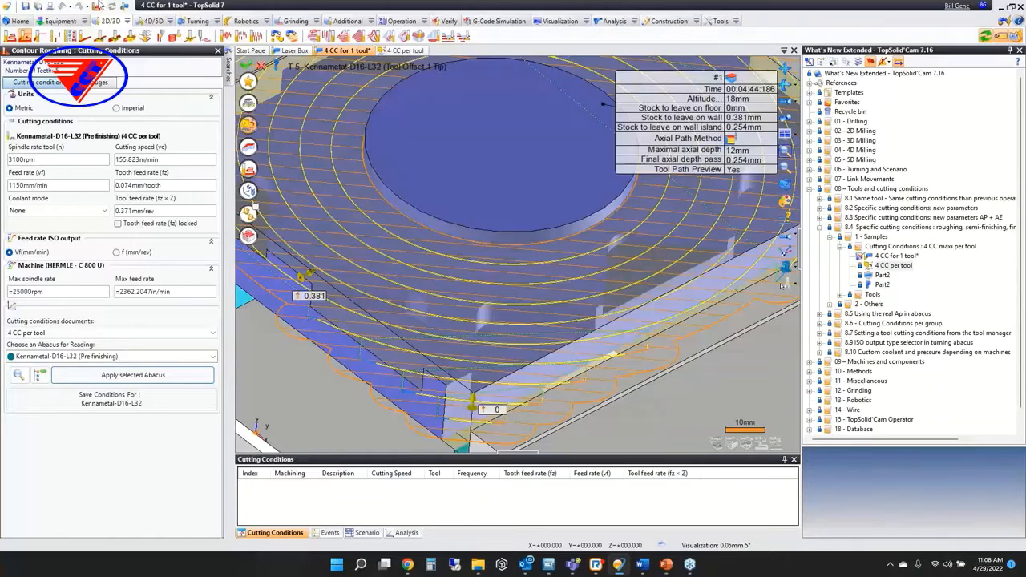
- Cancel the contour roughing and close the 4 CC for 1 tool, 4 CC per tool and Laser Box documents without saving
{"action": "left_click", "coordinate": [261, 65]}
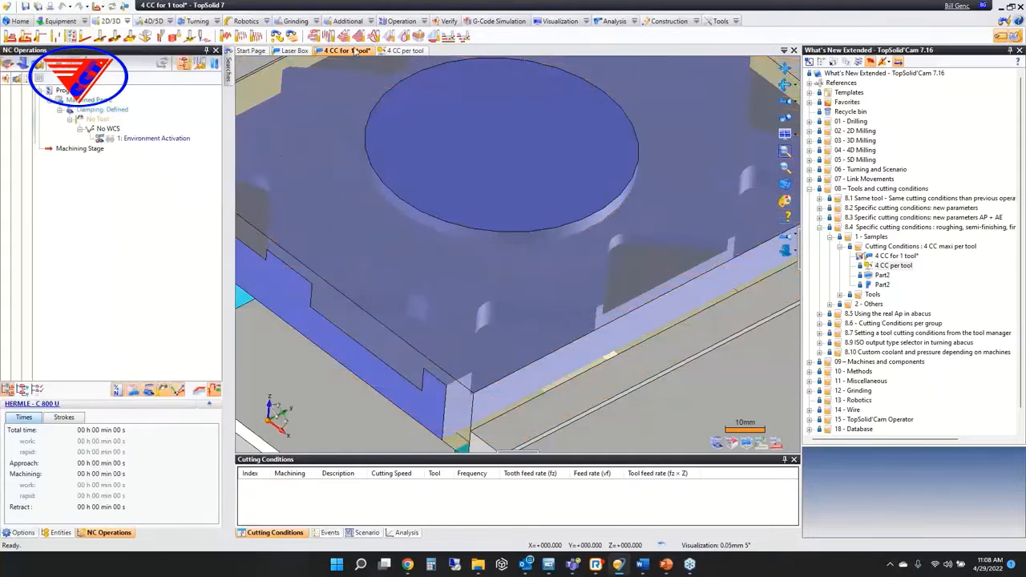
{"action": "middle_click", "coordinate": [352, 50]}
{"action": "left_click", "coordinate": [517, 304]}
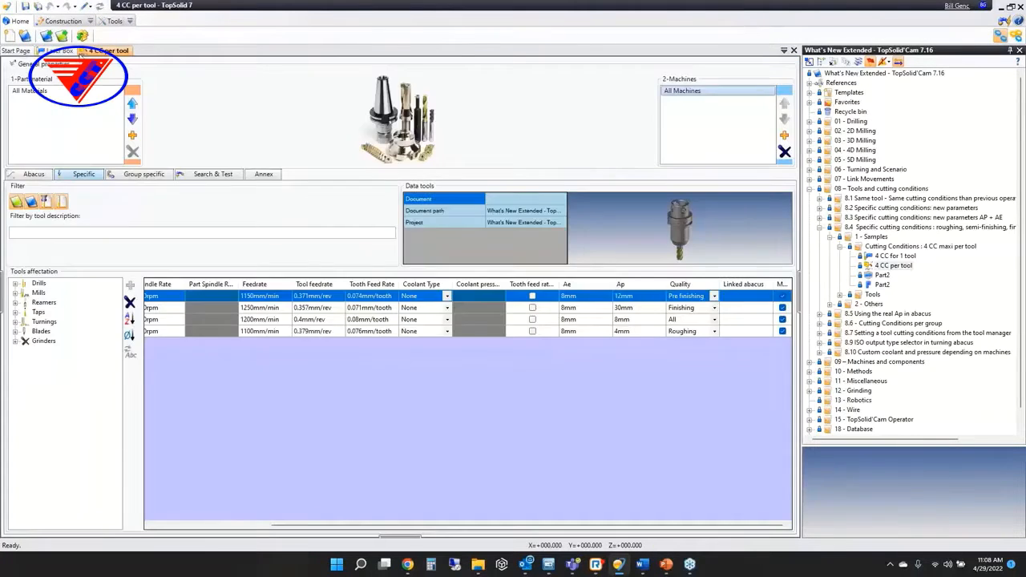
{"action": "middle_click", "coordinate": [89, 51]}
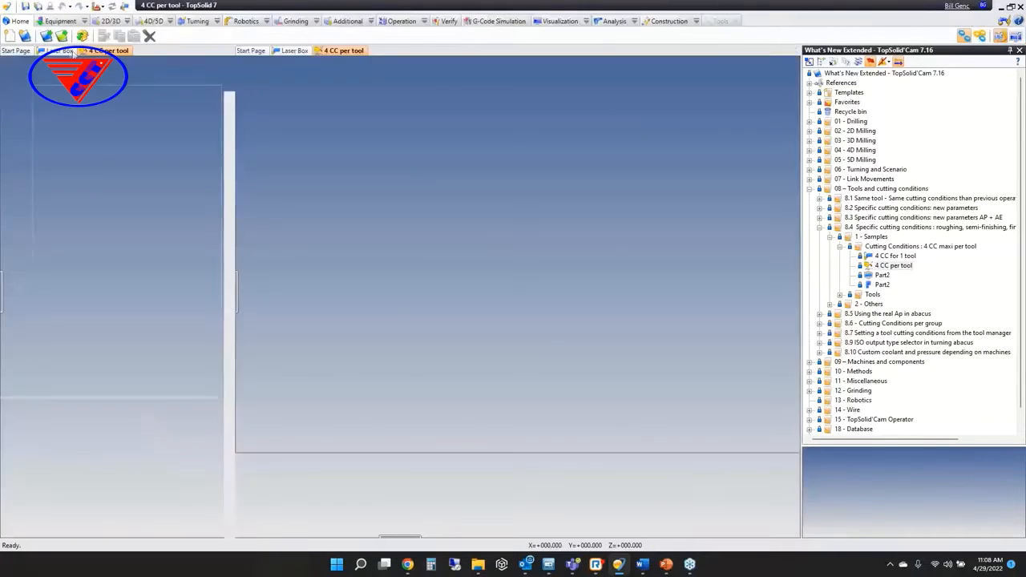
{"action": "middle_click", "coordinate": [306, 51]}
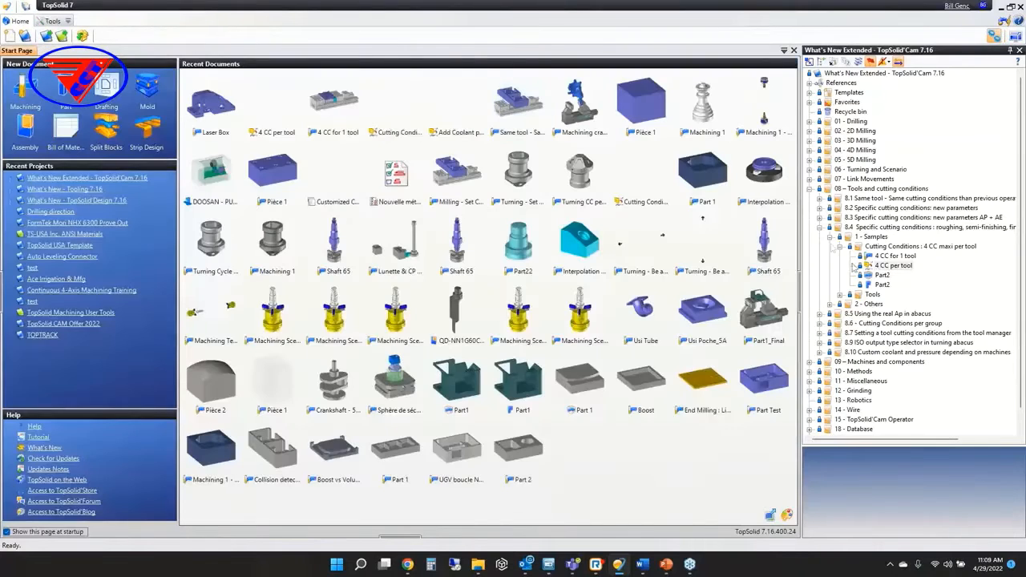
- Open Cutting Condition - Take into account the Ap real from folder 8.5 and review its specific cutting conditions through the Linked abacus column
{"action": "left_click", "coordinate": [820, 227]}
{"action": "left_click", "coordinate": [819, 238]}
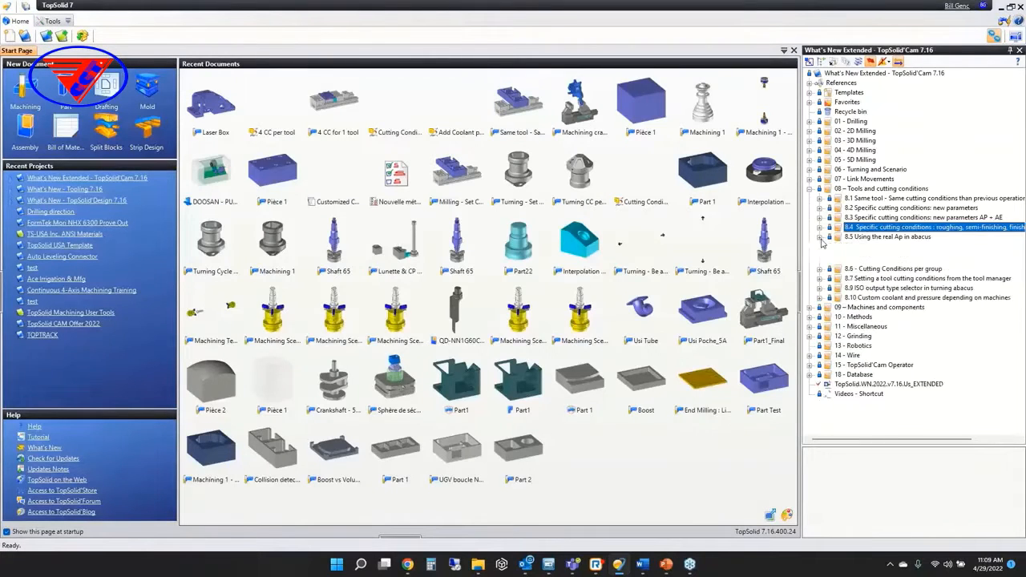
{"action": "left_click", "coordinate": [881, 247]}
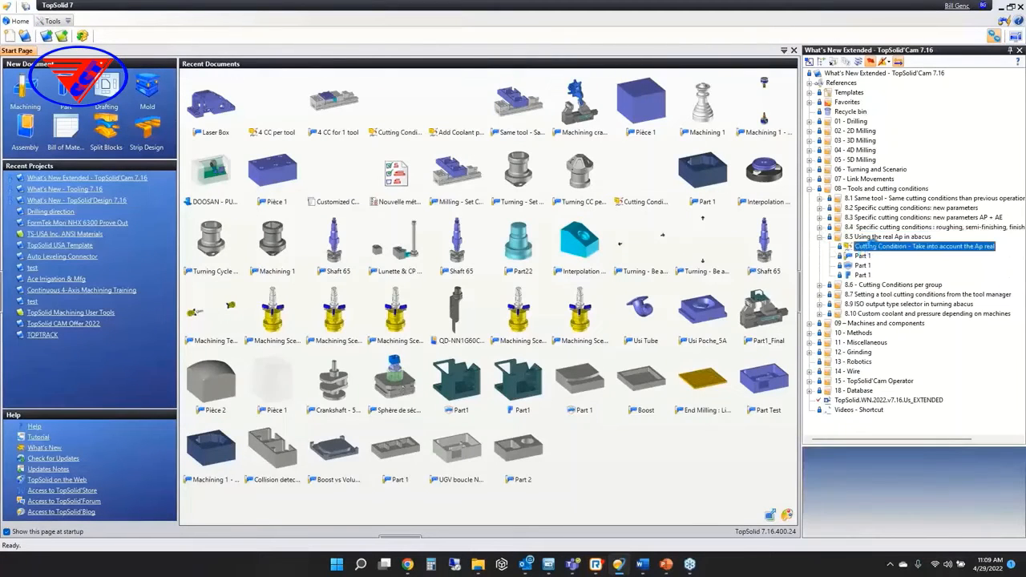
{"action": "double_click", "coordinate": [873, 246]}
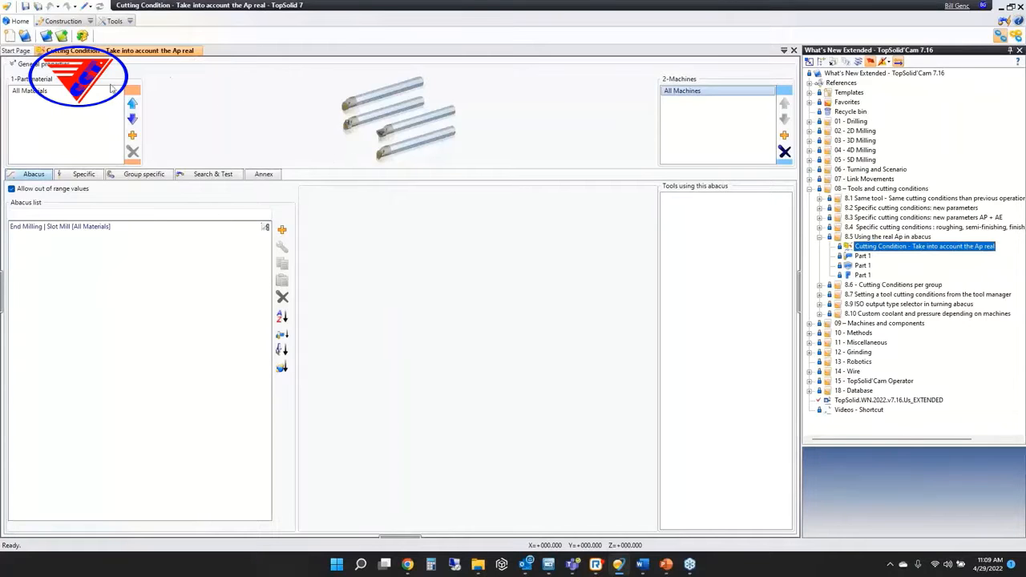
{"action": "left_click", "coordinate": [83, 174]}
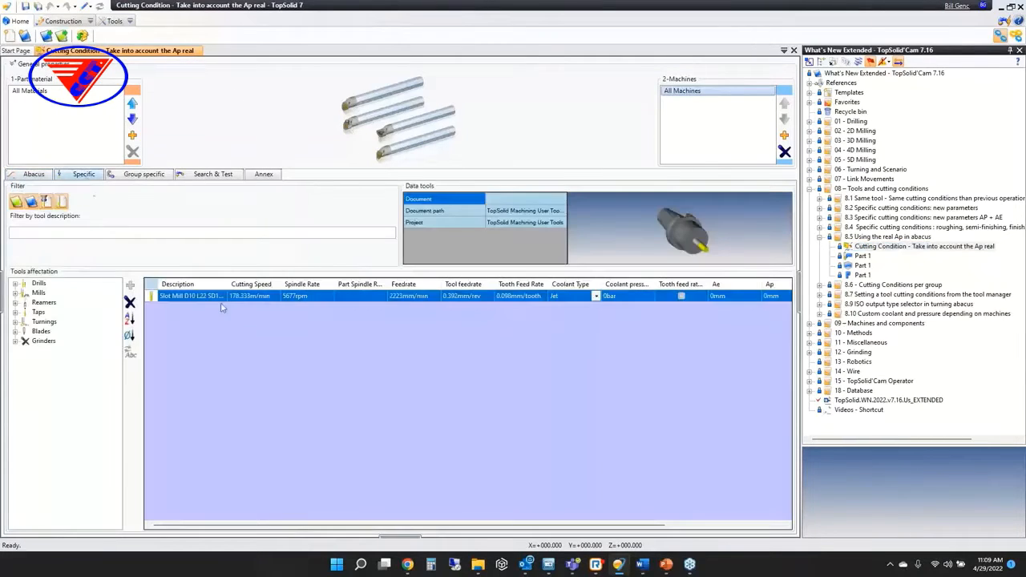
{"action": "left_click_drag", "start_coordinate": [413, 530], "coordinate": [604, 497]}
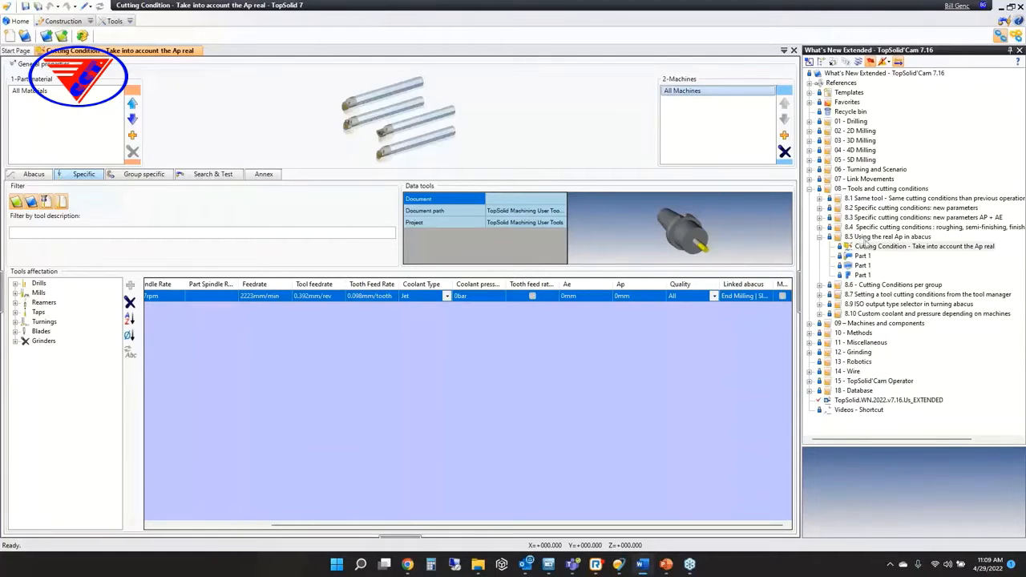
- Open the Part 1 machining document from folder 8.5 and set the pocketing operation's maximal axial depth to 10 mm
{"action": "left_click", "coordinate": [863, 256]}
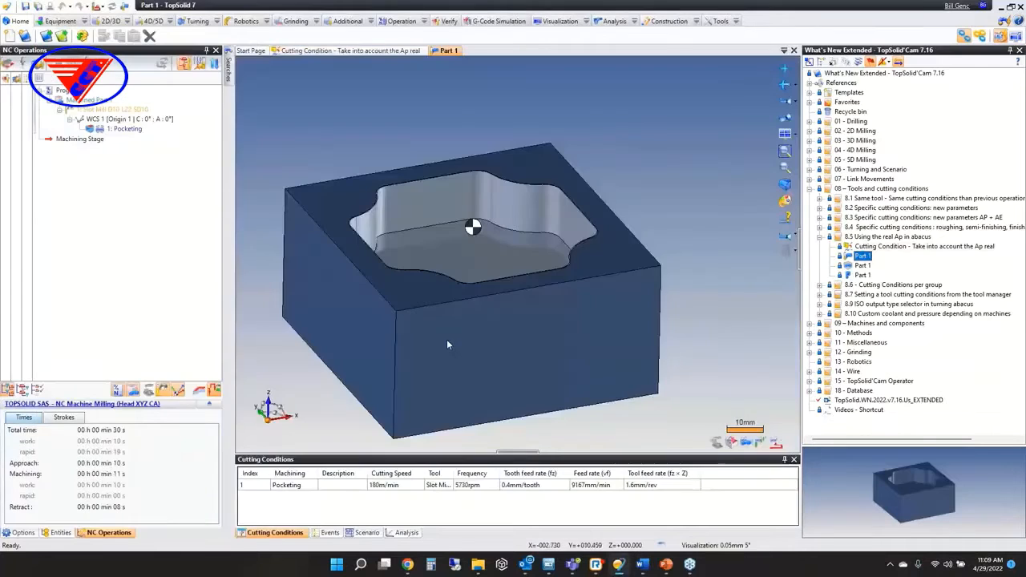
{"action": "double_click", "coordinate": [124, 130]}
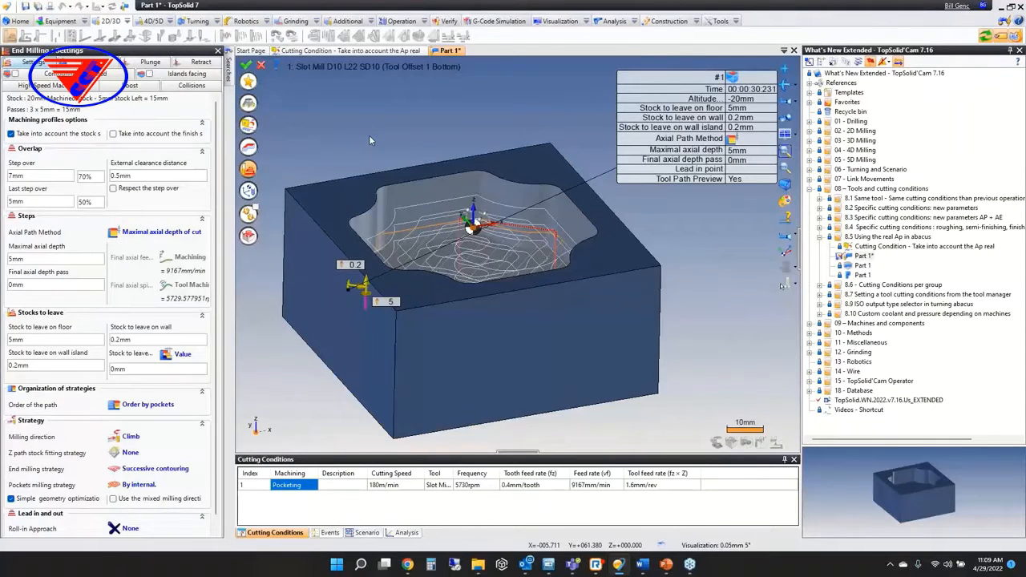
{"action": "left_click", "coordinate": [40, 258]}
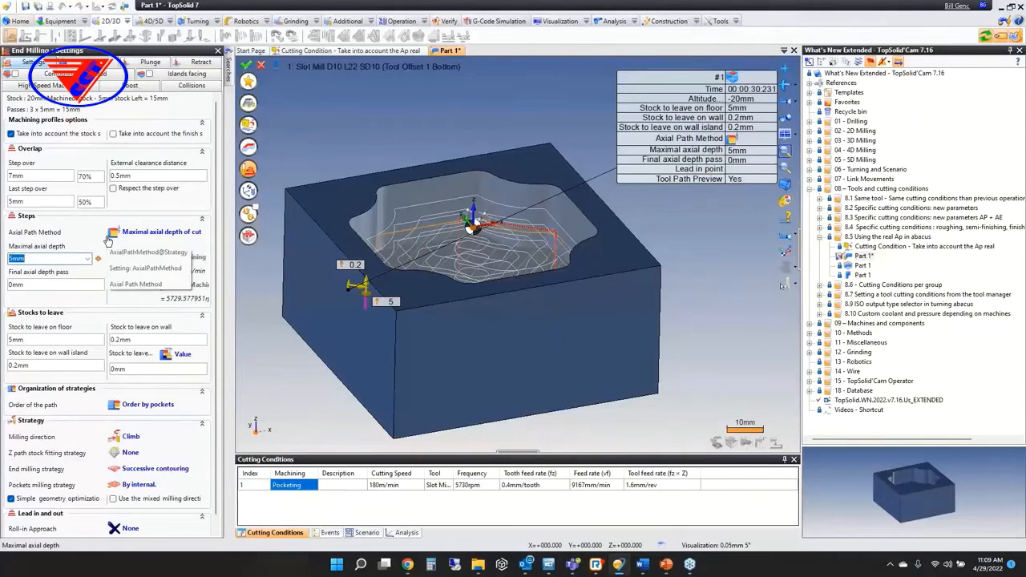
{"action": "type", "text": "10"}
{"action": "key", "text": "Tab"}
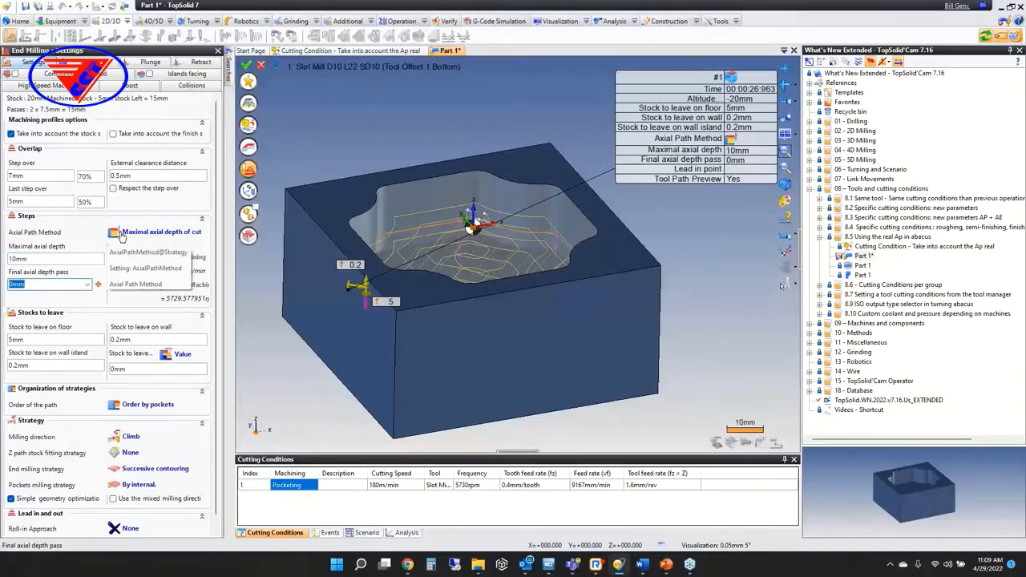
{"action": "mouse_move", "coordinate": [350, 202]}
{"action": "middle_mouse_down"}
{"action": "mouse_move", "coordinate": [366, 222]}
{"action": "mouse_move", "coordinate": [359, 215]}
{"action": "middle_mouse_up"}
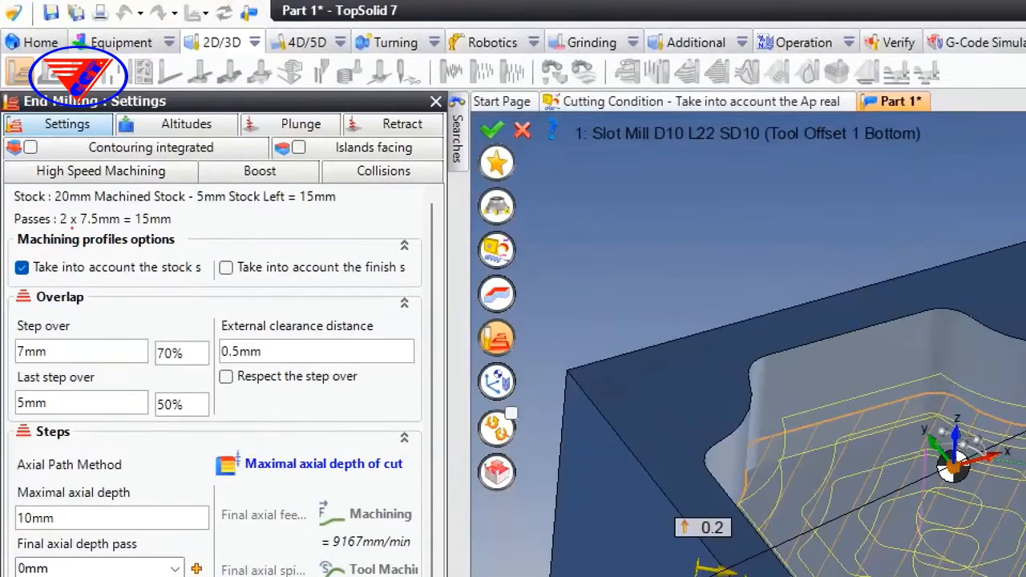
{"action": "mouse_move", "coordinate": [72, 227]}
{"action": "left_mouse_down"}
{"action": "mouse_move", "coordinate": [125, 233]}
{"action": "mouse_move", "coordinate": [89, 202]}
{"action": "mouse_move", "coordinate": [76, 238]}
{"action": "mouse_move", "coordinate": [90, 236]}
{"action": "left_mouse_up"}
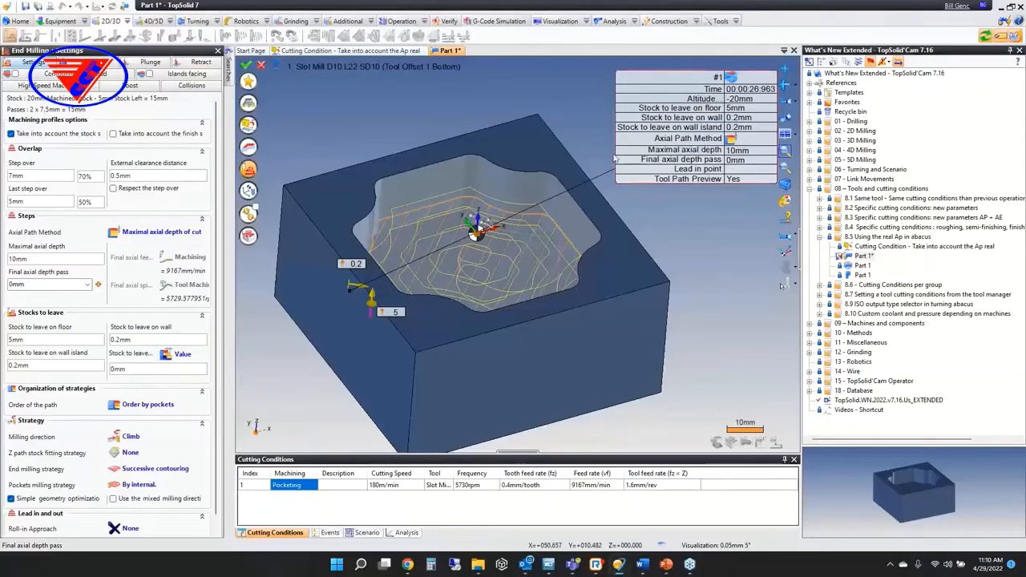
{"action": "left_click", "coordinate": [249, 67]}
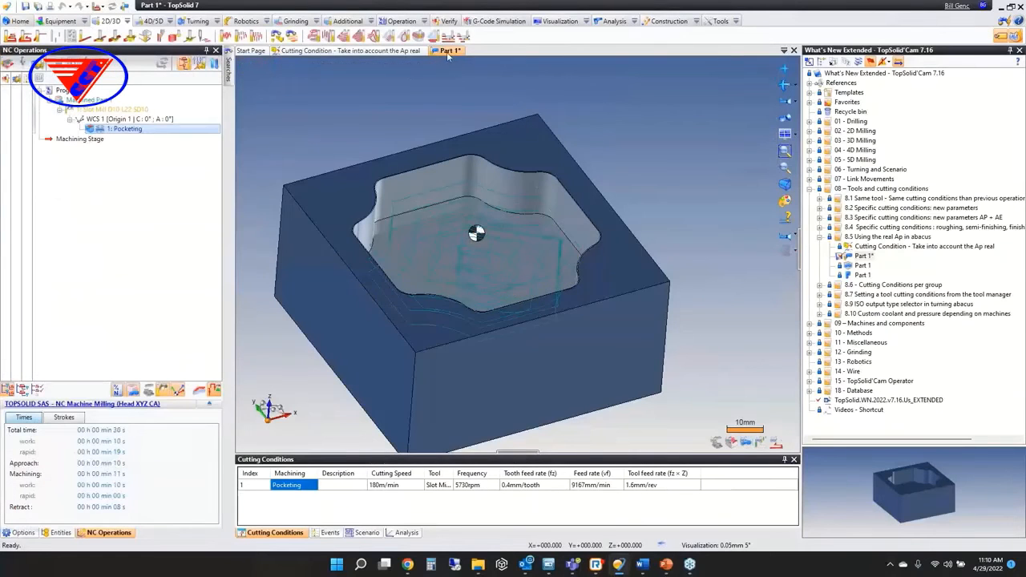
- Close Part 1 without saving, close the Ap real cutting condition document and collapse folder 8.5
{"action": "middle_click", "coordinate": [447, 51]}
{"action": "left_click", "coordinate": [516, 305]}
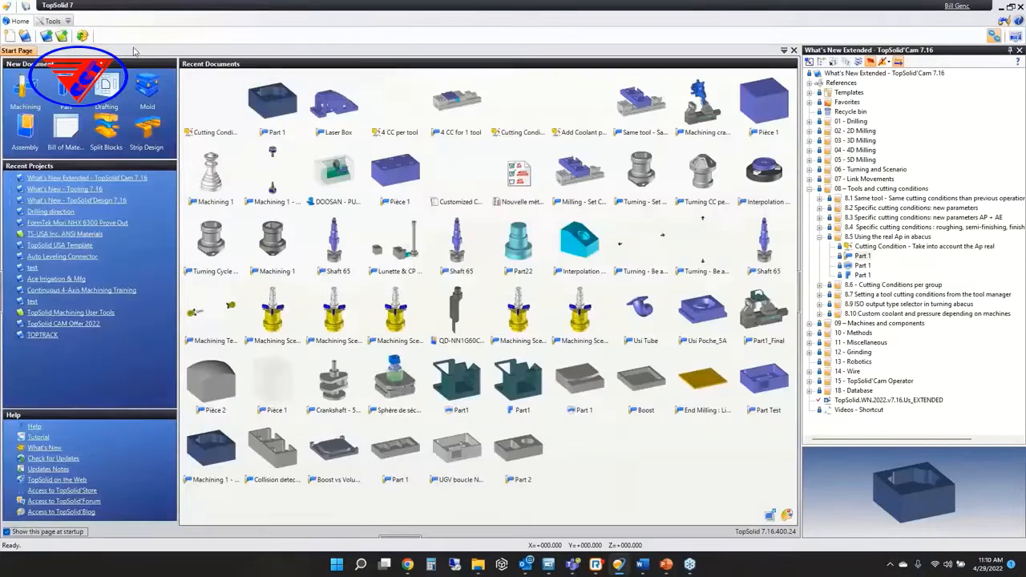
{"action": "left_click", "coordinate": [829, 237]}
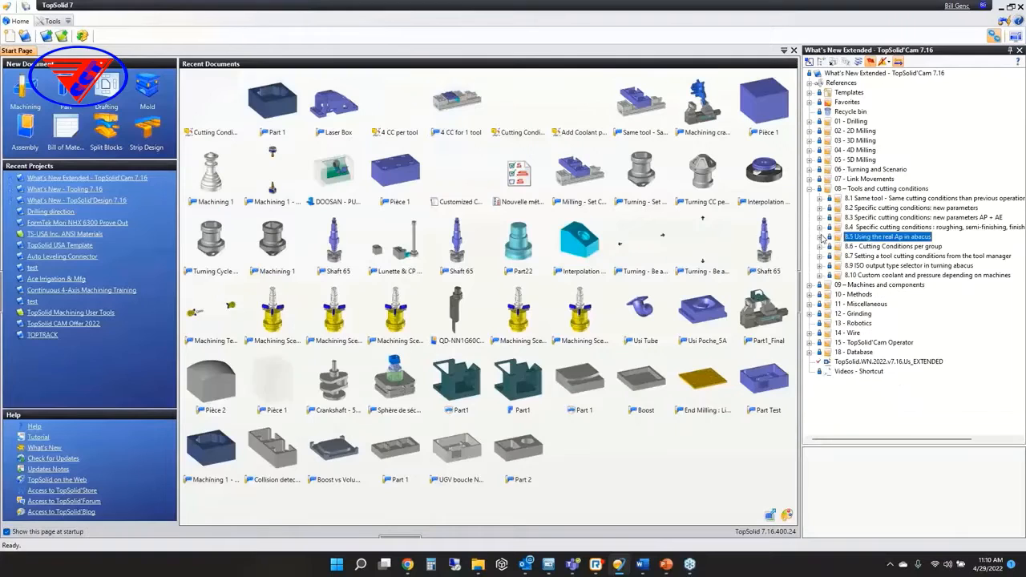
- Open the Cutting Conditions per group document from the 8.6 Samples folder and show its group-specific cutting conditions
{"action": "left_click", "coordinate": [819, 246]}
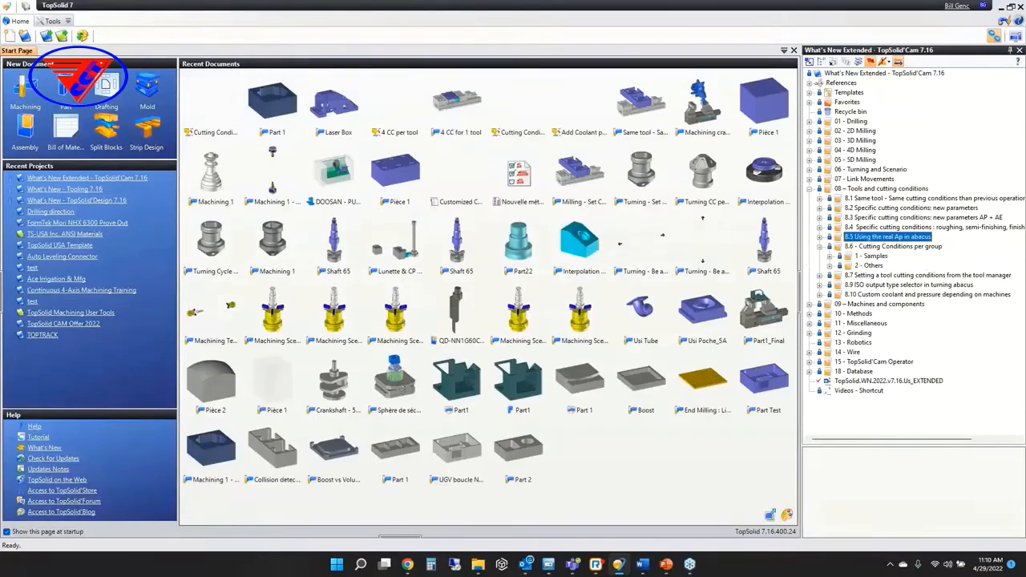
{"action": "double_click", "coordinate": [870, 256]}
{"action": "double_click", "coordinate": [906, 275]}
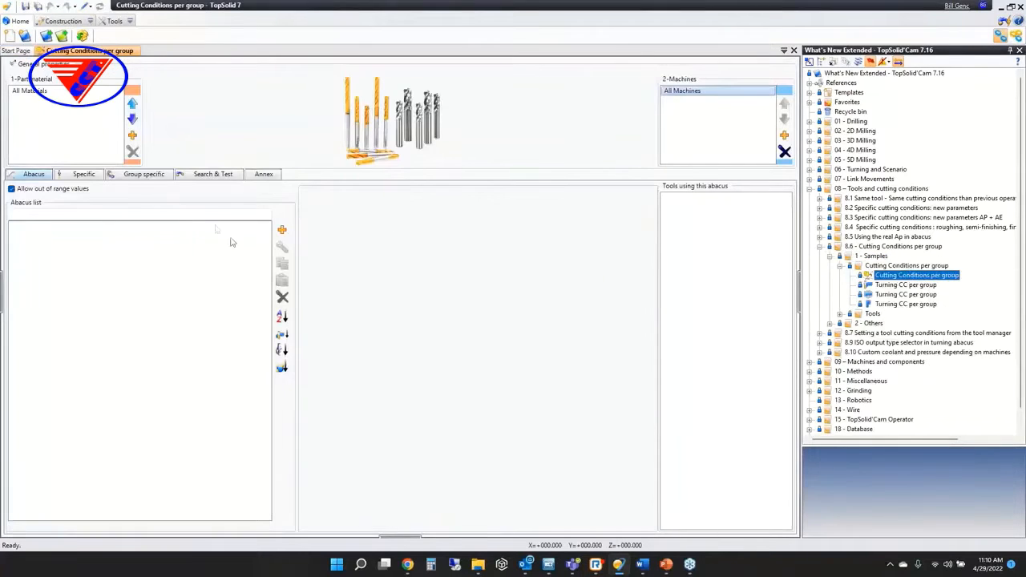
{"action": "left_click", "coordinate": [135, 177]}
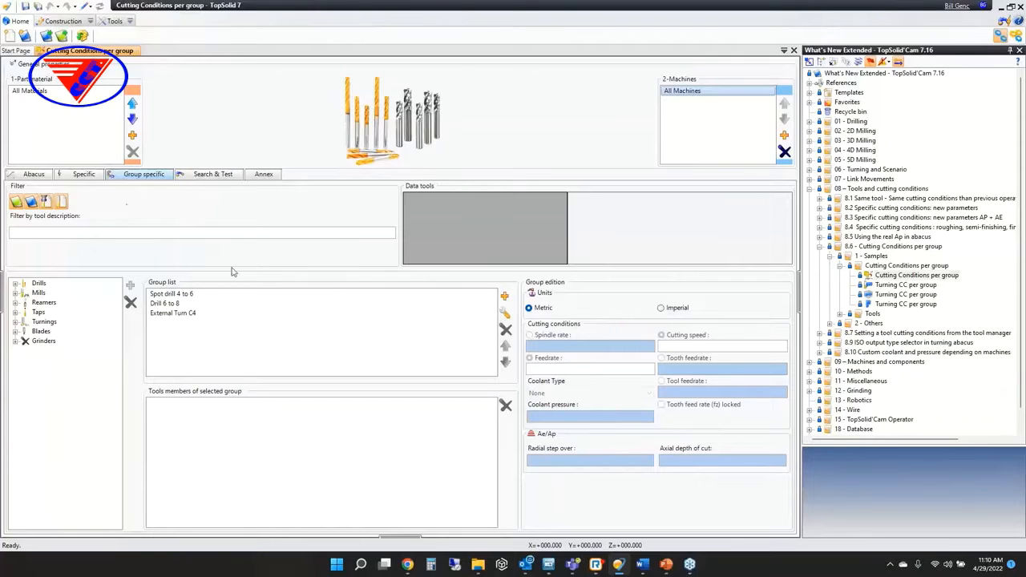
- View the Spot drill 4 to 6 group and add a new group named TopSolid USA
{"action": "left_click", "coordinate": [171, 303]}
{"action": "left_click", "coordinate": [171, 295]}
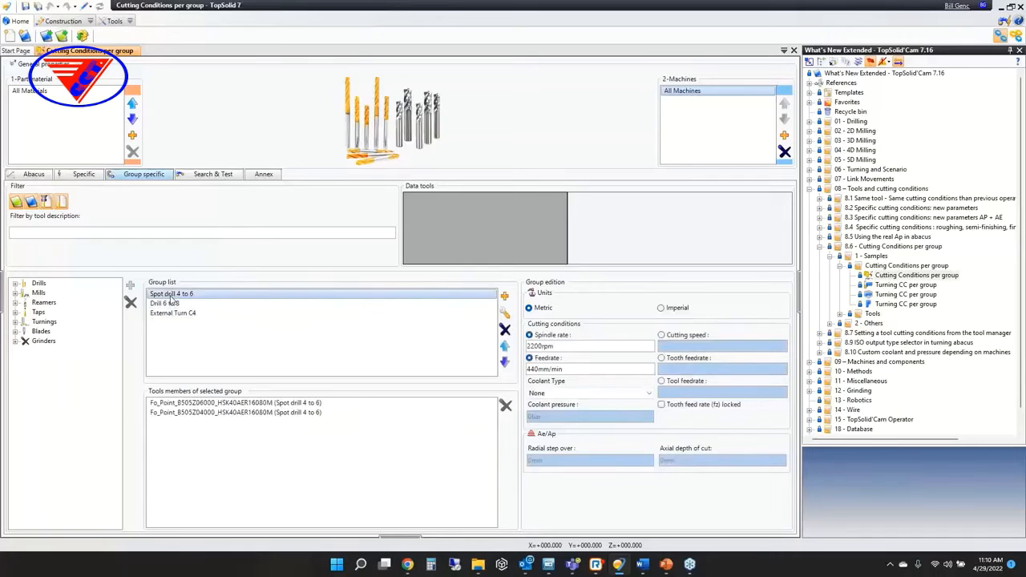
{"action": "left_click", "coordinate": [505, 297]}
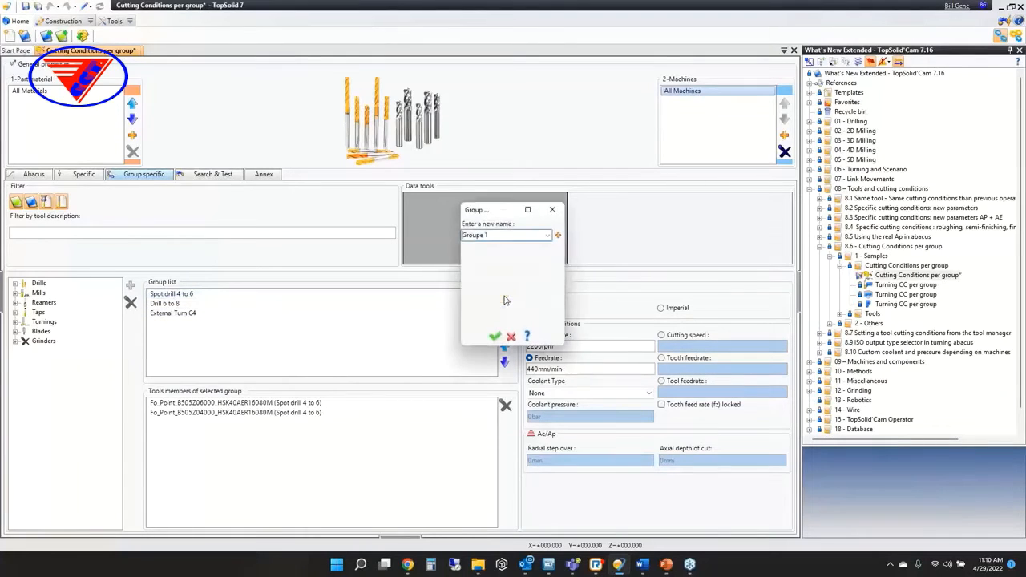
{"action": "type", "text": "TopSolid USA"}
{"action": "left_click", "coordinate": [494, 337]}
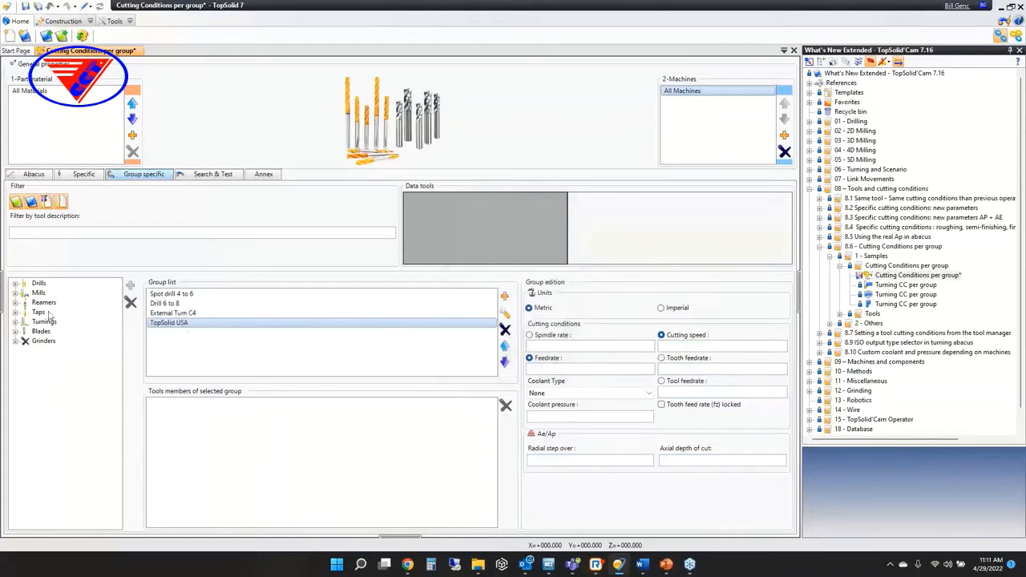
- Add the slot mills D4 L22 SD4 and D12 L55 SD12 as members of the TopSolid USA group
{"action": "left_click", "coordinate": [15, 293]}
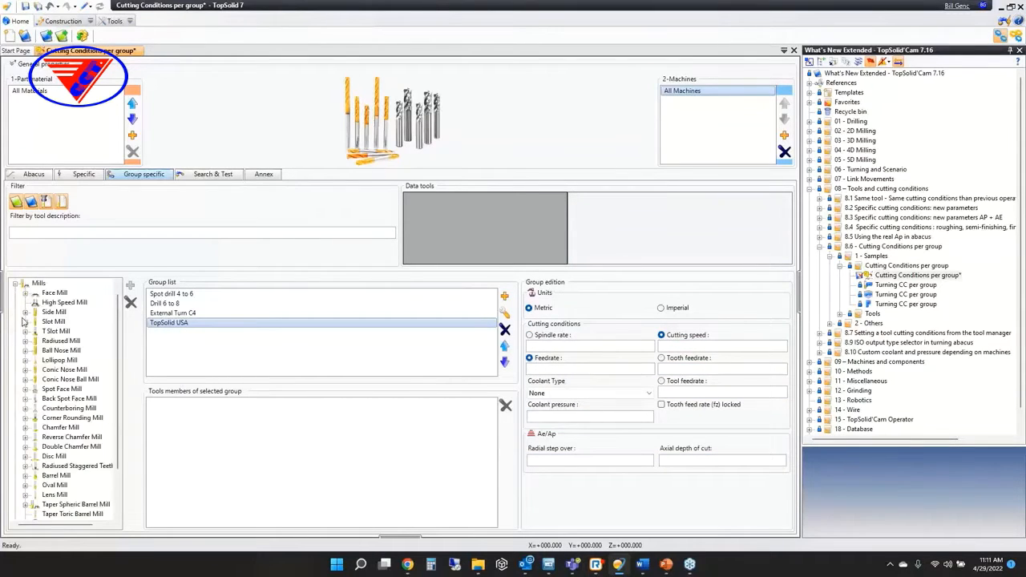
{"action": "left_click", "coordinate": [25, 321]}
{"action": "left_click", "coordinate": [78, 304]}
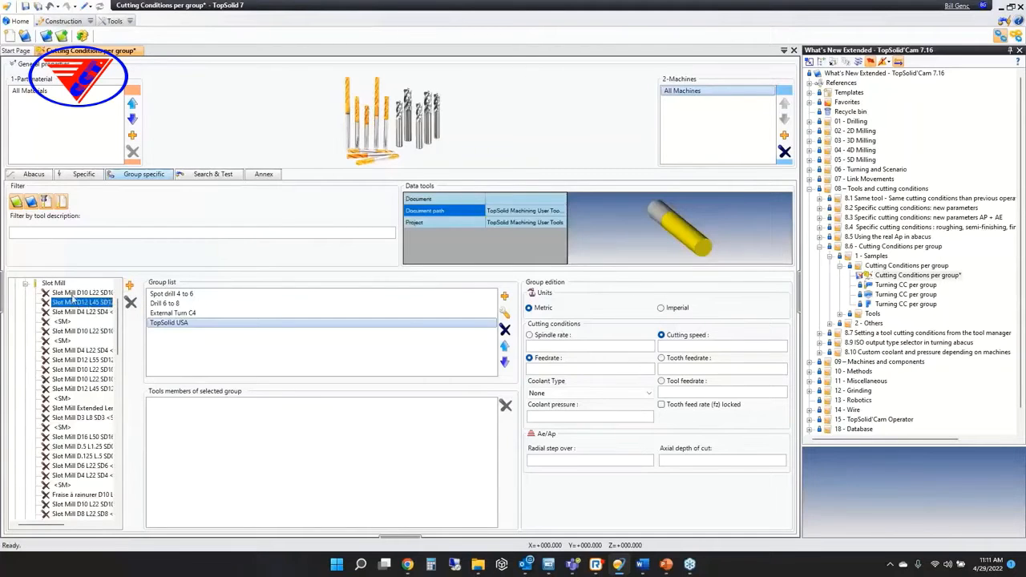
{"action": "left_click", "coordinate": [78, 292]}
{"action": "left_click", "coordinate": [56, 313]}
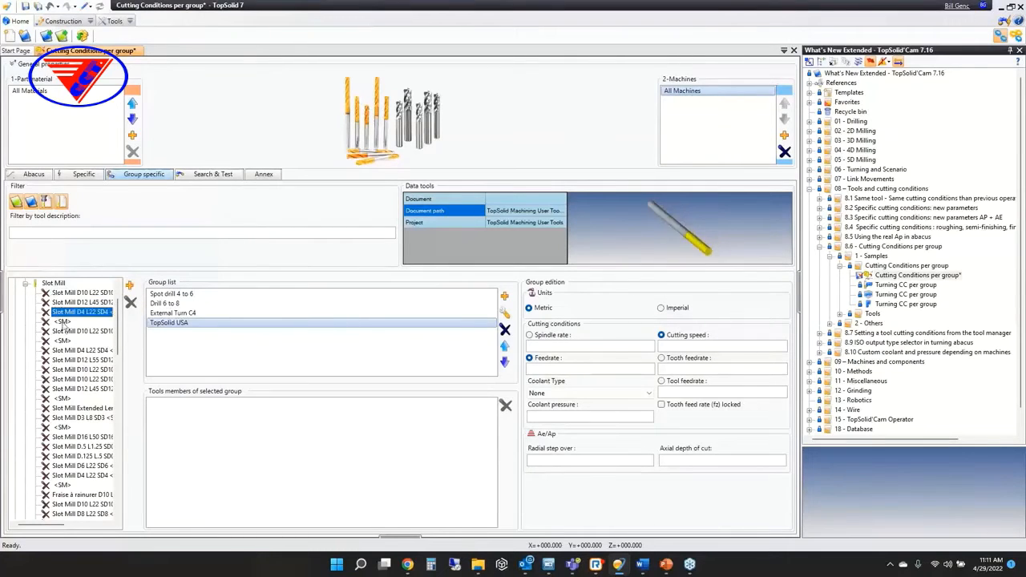
{"action": "left_click", "coordinate": [63, 331]}
{"action": "left_click", "coordinate": [58, 351]}
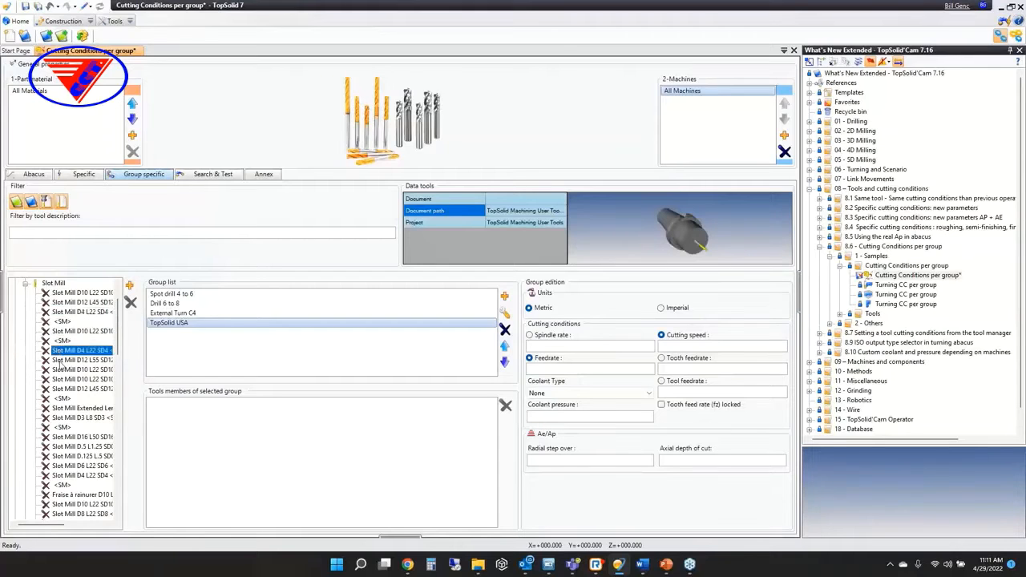
{"action": "left_click", "coordinate": [130, 287]}
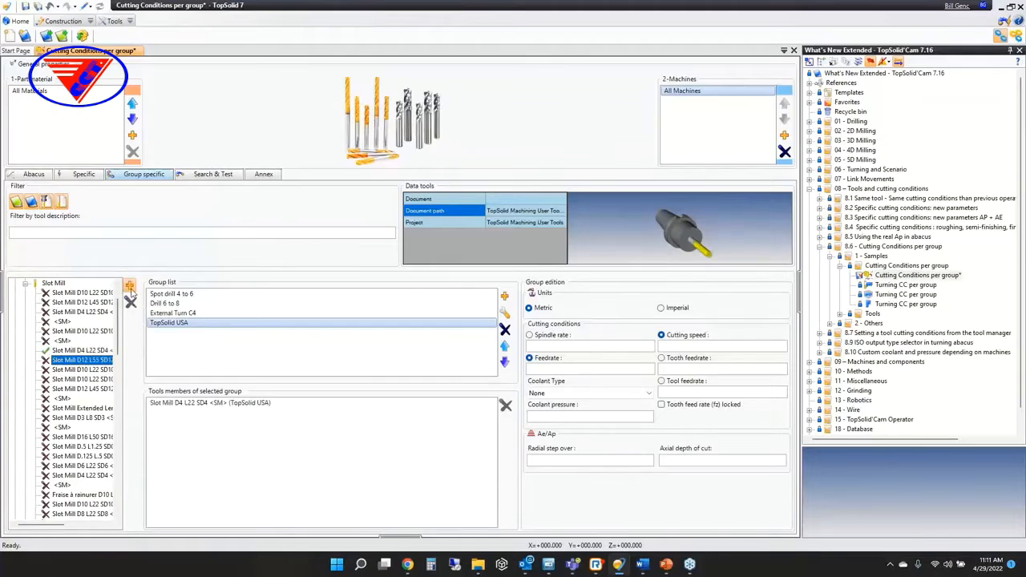
{"action": "left_click", "coordinate": [130, 286]}
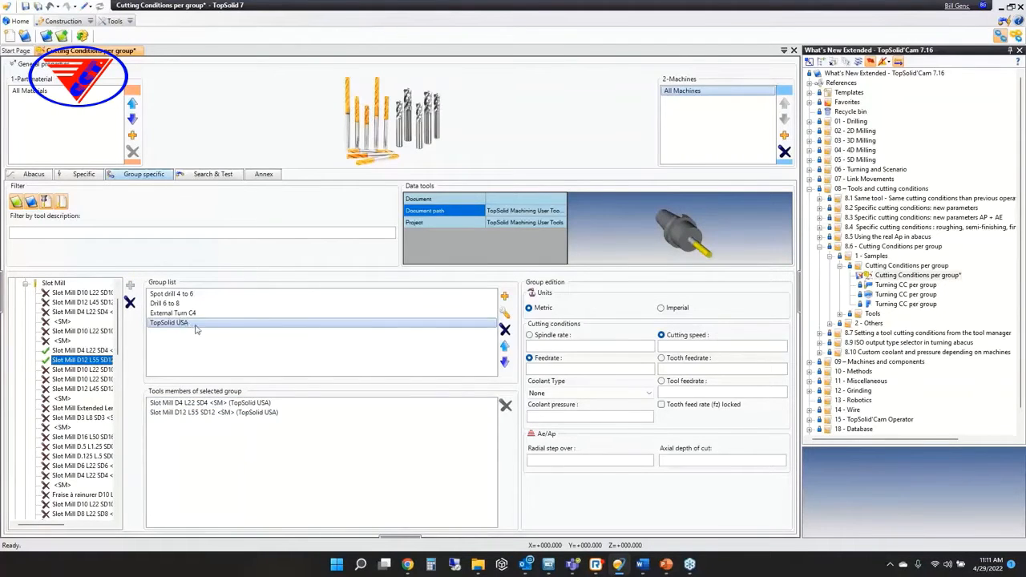
- Set the TopSolid USA group's spindle rate to 5000 rpm, feedrate to 750 mm/min and coolant type to Jet
{"action": "left_click", "coordinate": [551, 344]}
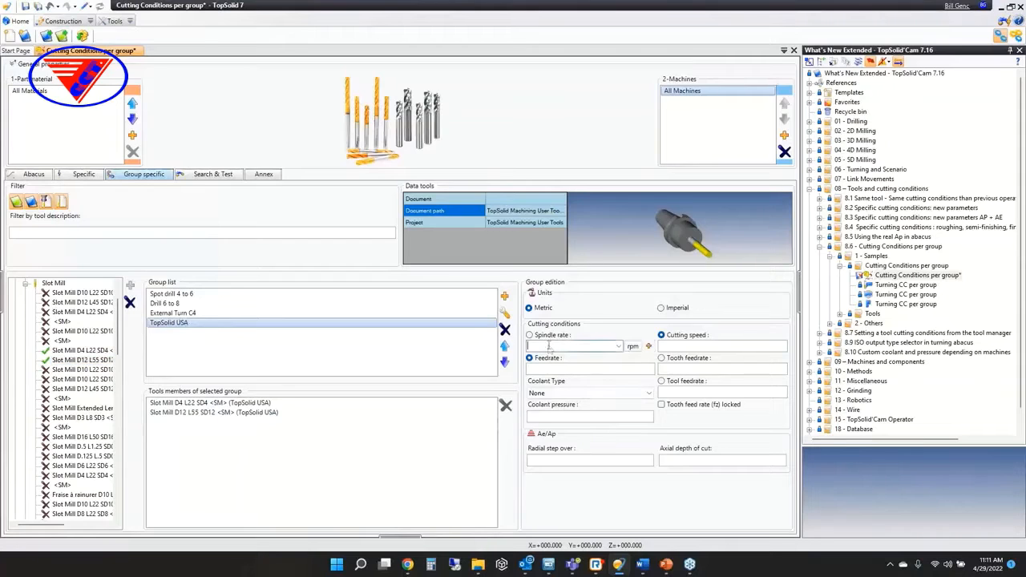
{"action": "left_click", "coordinate": [530, 335]}
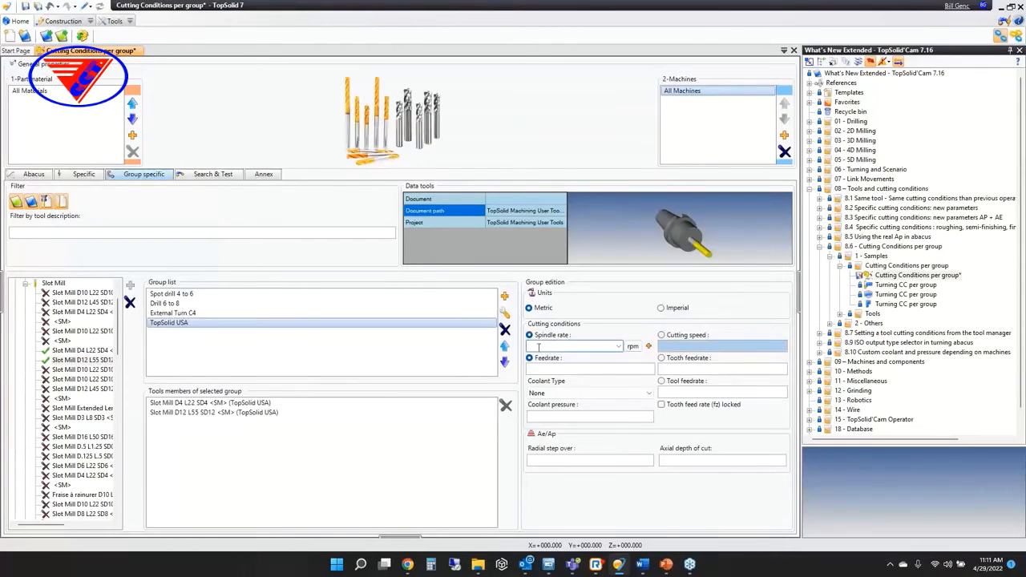
{"action": "type", "text": "5000rpm"}
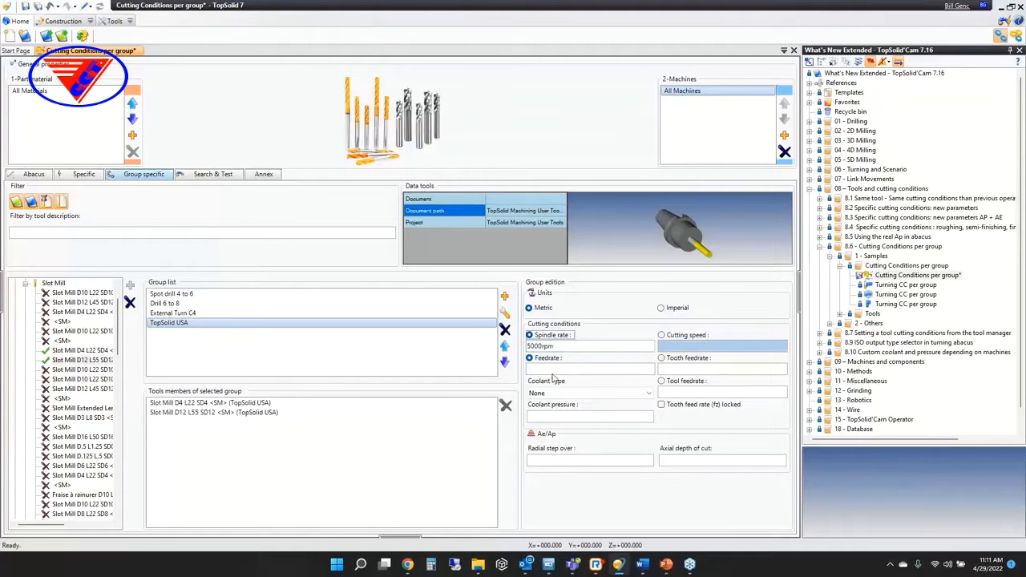
{"action": "left_click", "coordinate": [552, 370]}
{"action": "type", "text": "750"}
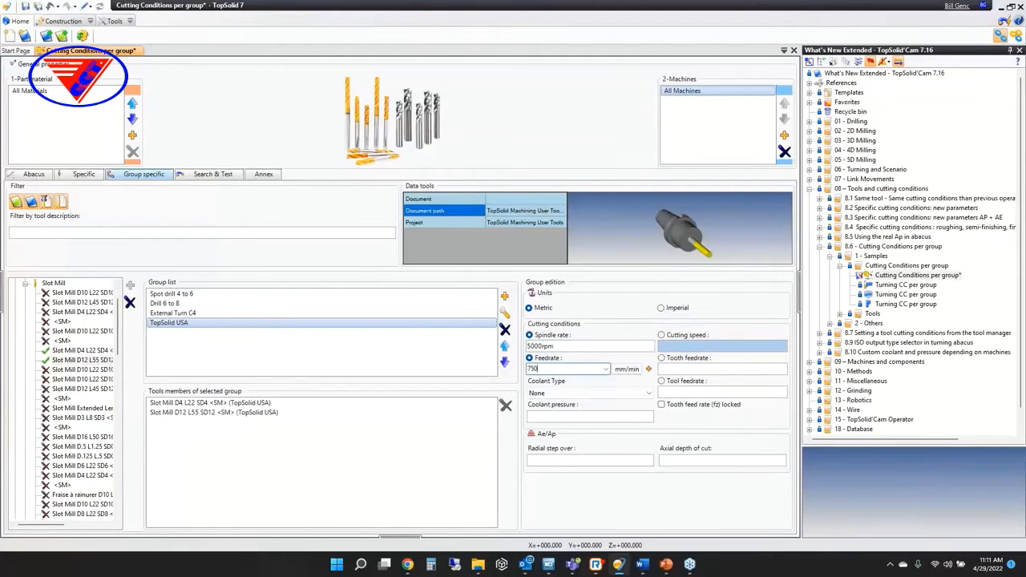
{"action": "key", "text": "Return"}
{"action": "left_click", "coordinate": [553, 393]}
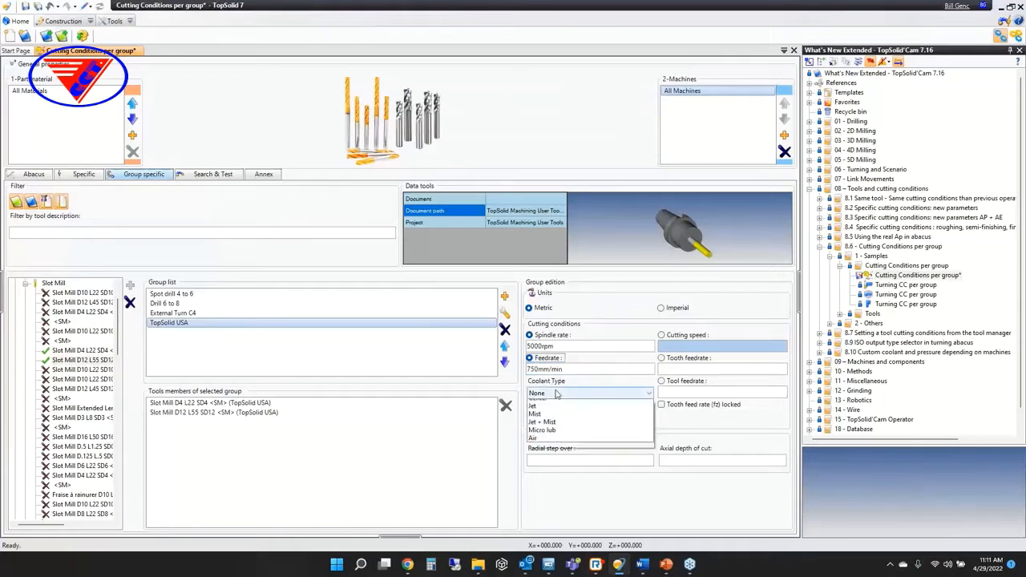
{"action": "left_click", "coordinate": [553, 421]}
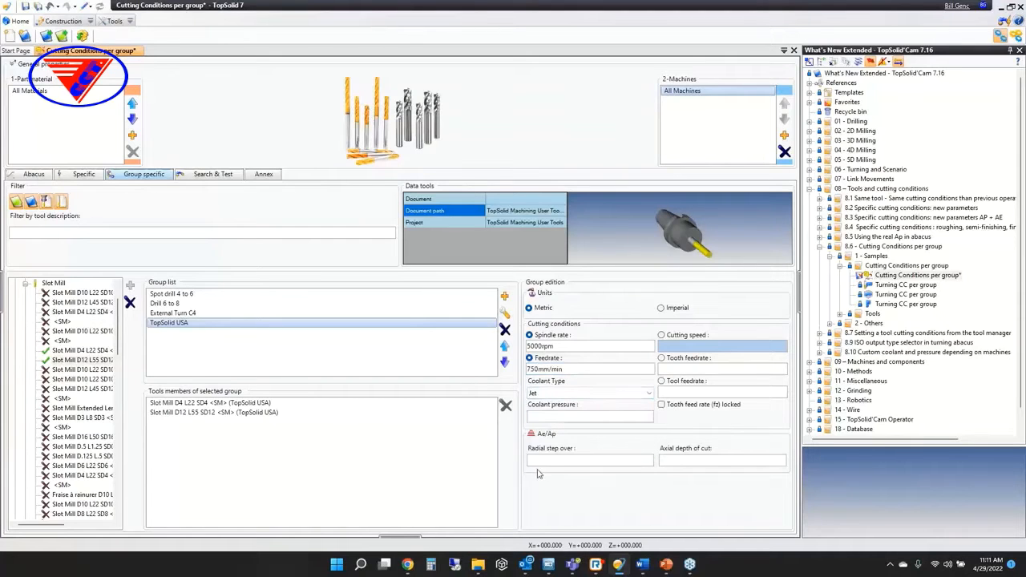
- Set the TopSolid USA group's radial step over to 3 mm and axial depth of cut to 5 mm
{"action": "left_click", "coordinate": [557, 461]}
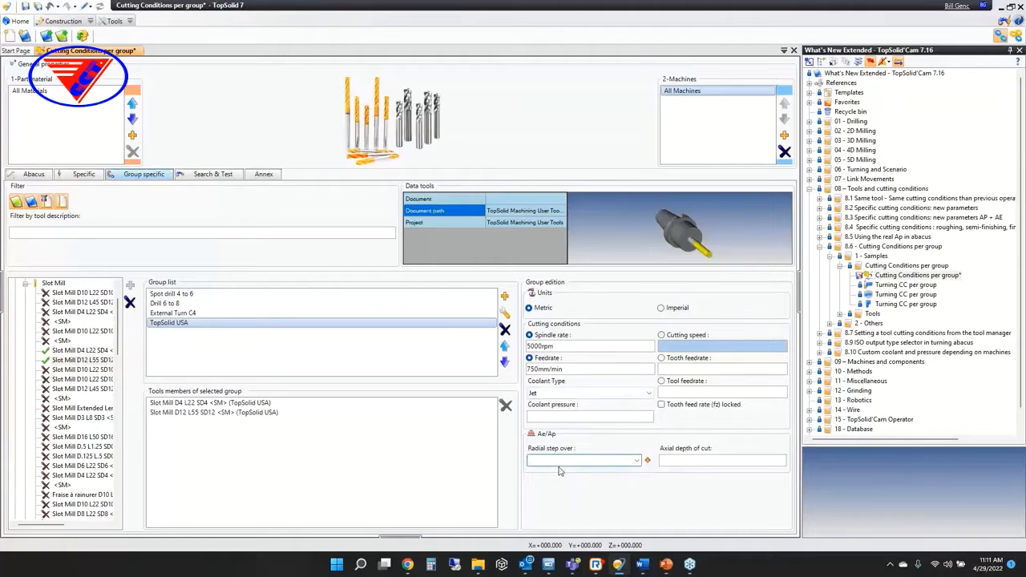
{"action": "type", "text": "3"}
{"action": "key", "text": "Tab"}
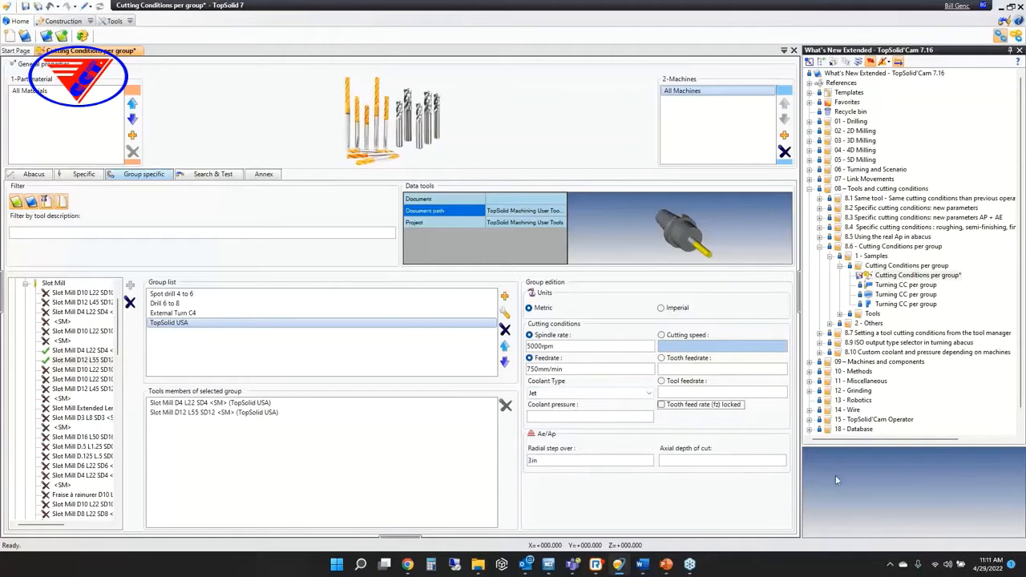
{"action": "left_click", "coordinate": [690, 464]}
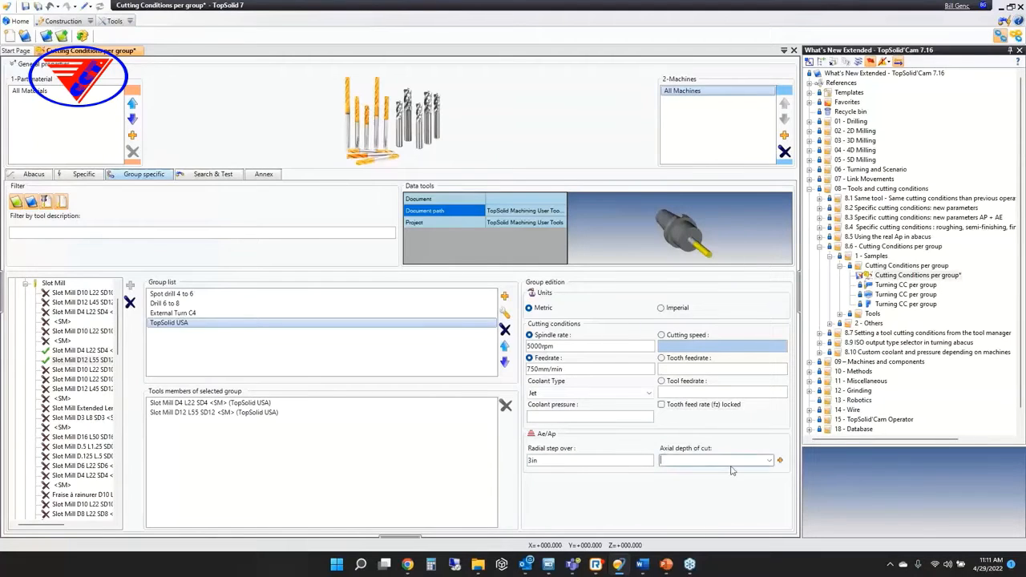
{"action": "type", "text": "5"}
{"action": "key", "text": "shift+Tab"}
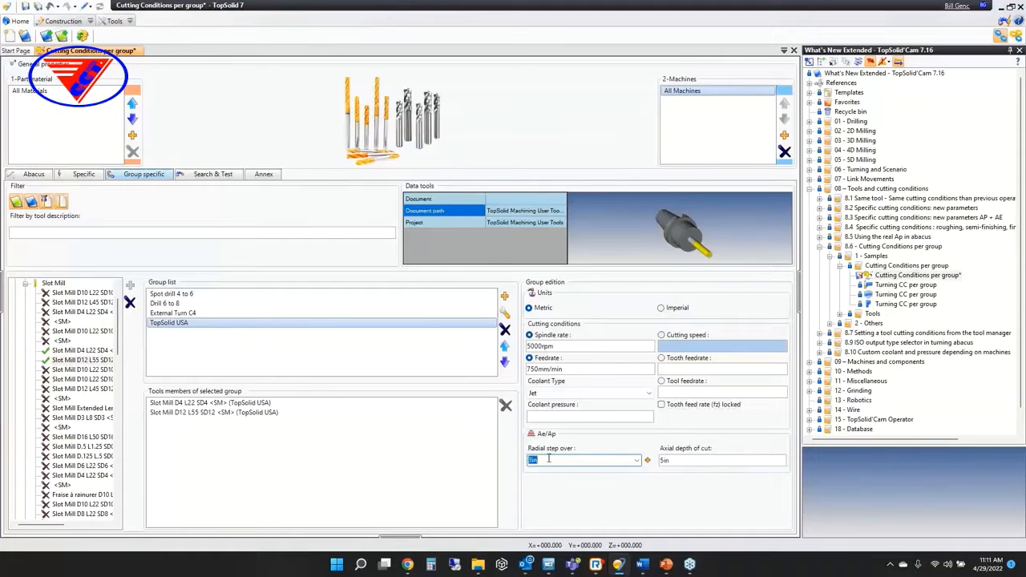
{"action": "type", "text": "3mm"}
{"action": "key", "text": "Return"}
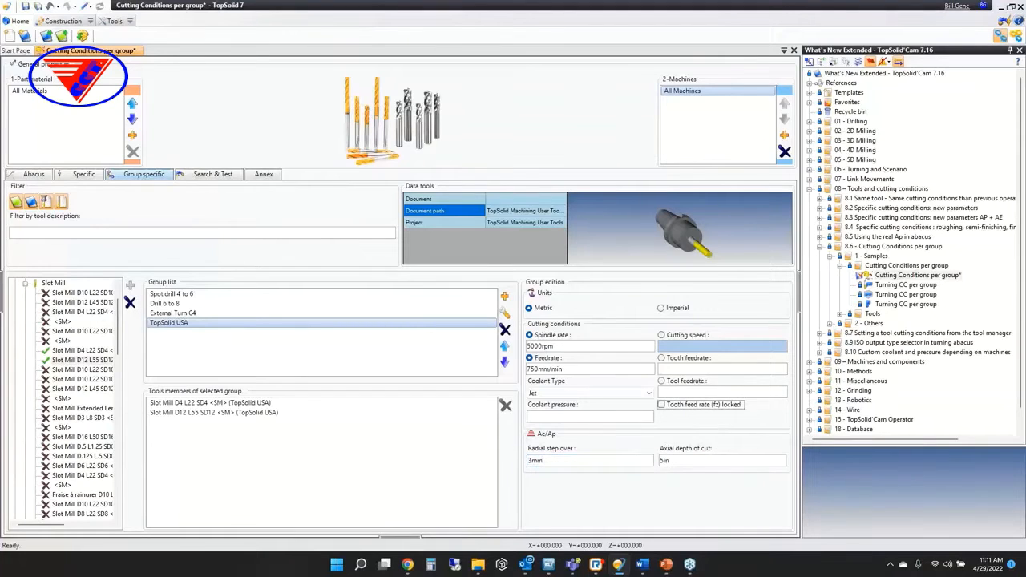
{"action": "left_click", "coordinate": [682, 460]}
{"action": "type", "text": "5mm"}
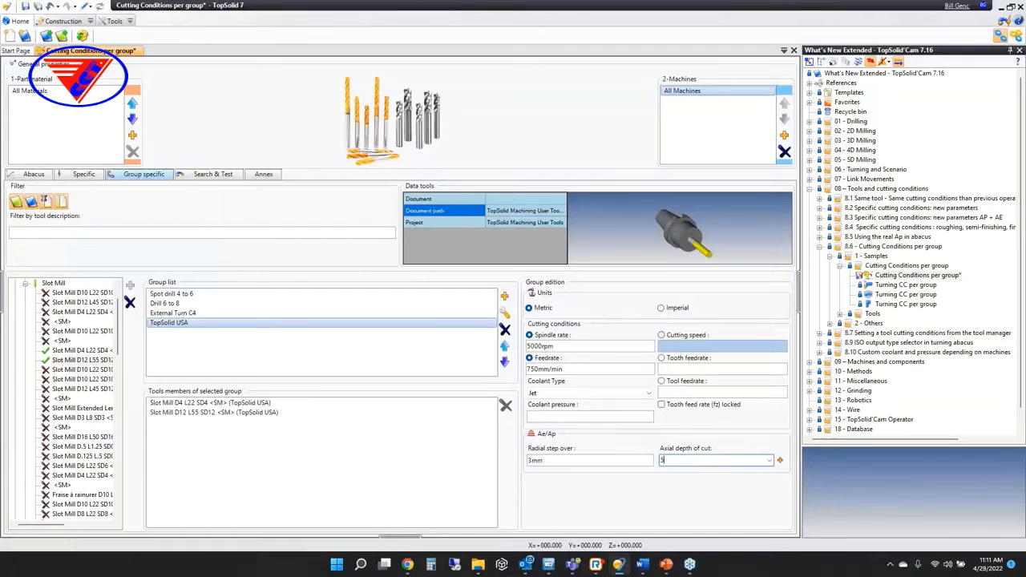
{"action": "key", "text": "Tab"}
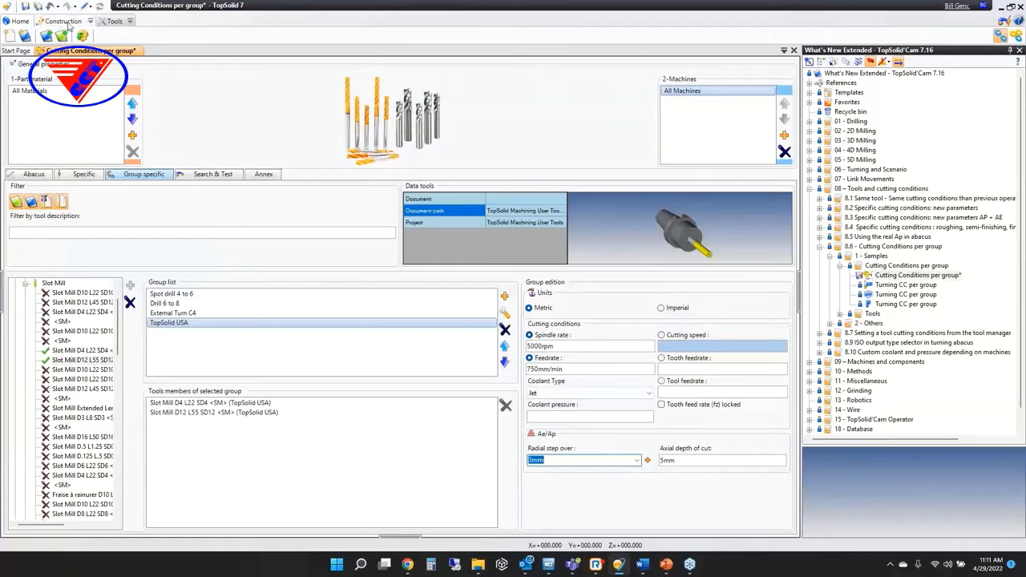
- Open the Turning CC per group machining document and review the radial drilling operation's cutting conditions and abacus choices, leaving without changes
{"action": "left_click", "coordinate": [886, 286]}
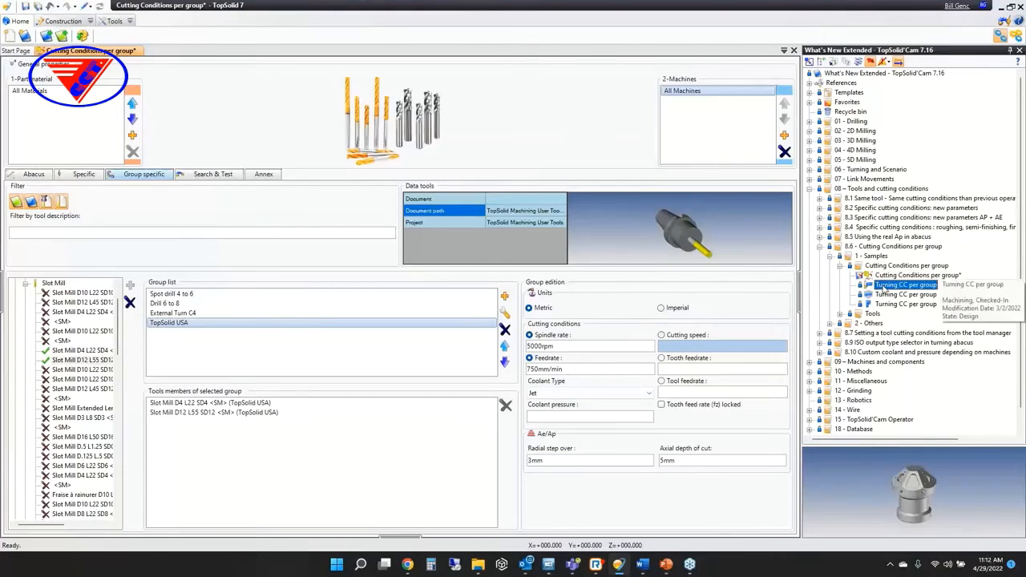
{"action": "double_click", "coordinate": [886, 286]}
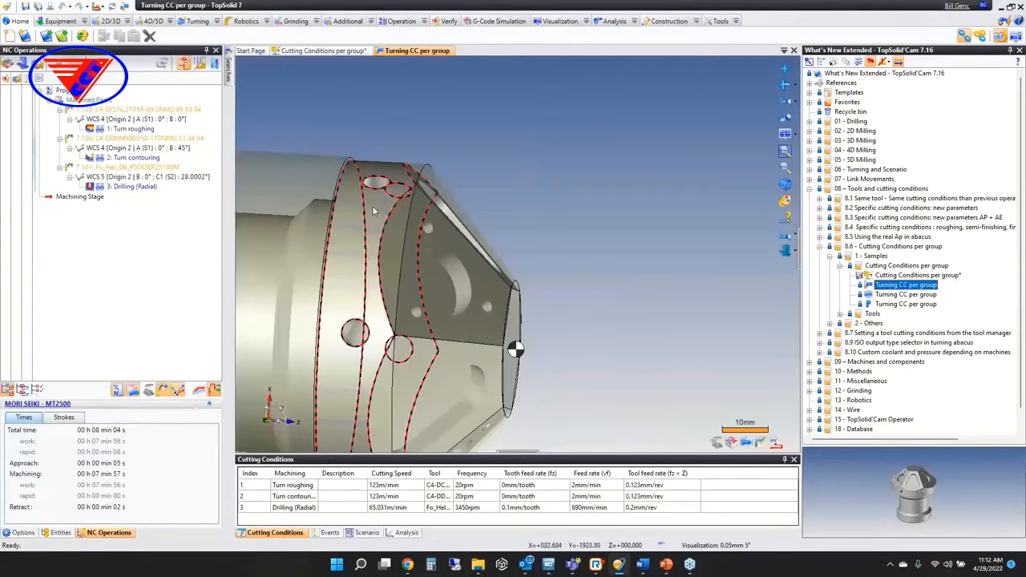
{"action": "left_click", "coordinate": [137, 189]}
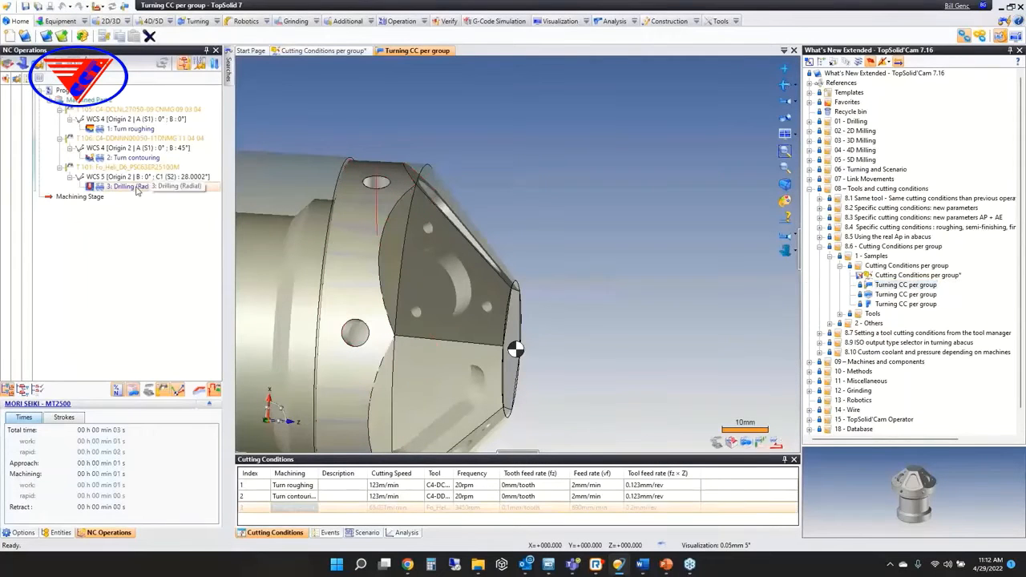
{"action": "double_click", "coordinate": [138, 189]}
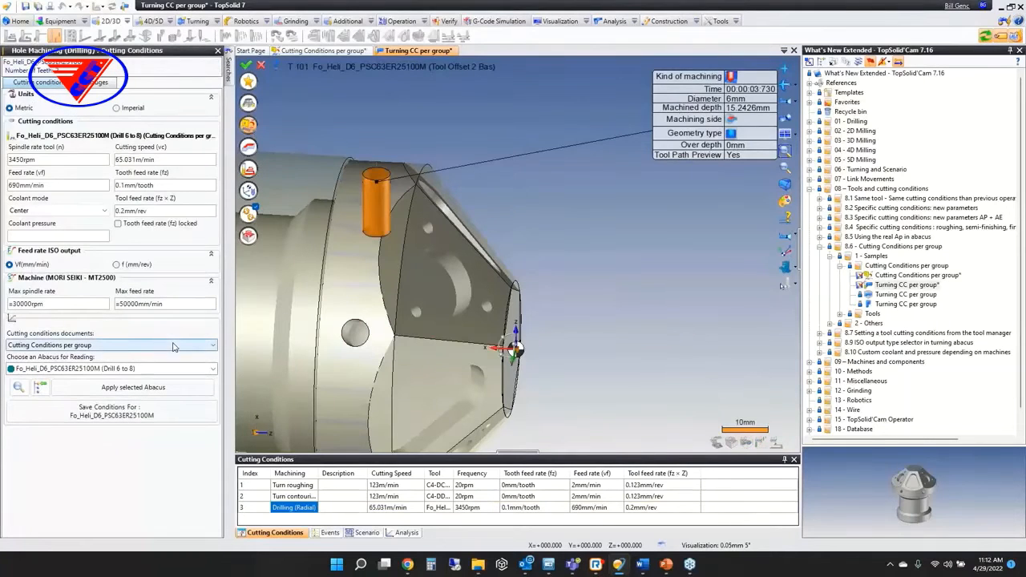
{"action": "left_click", "coordinate": [118, 369]}
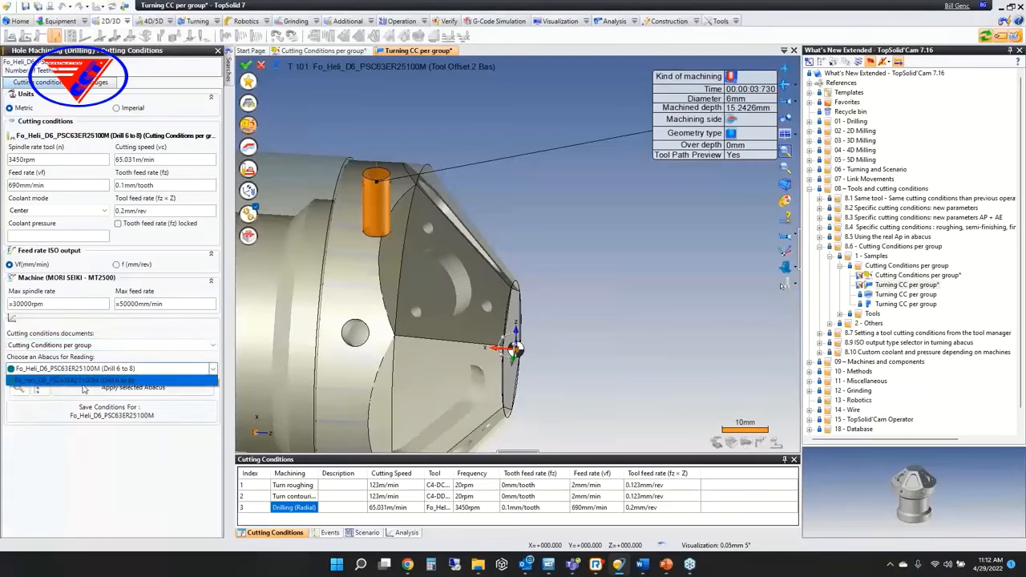
{"action": "left_click", "coordinate": [132, 374]}
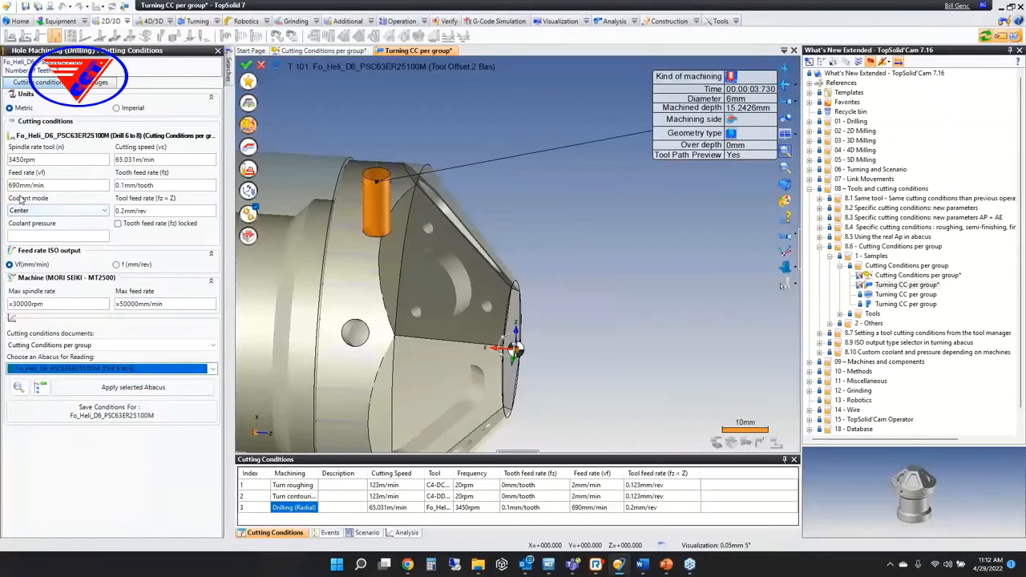
{"action": "mouse_move", "coordinate": [21, 200]}
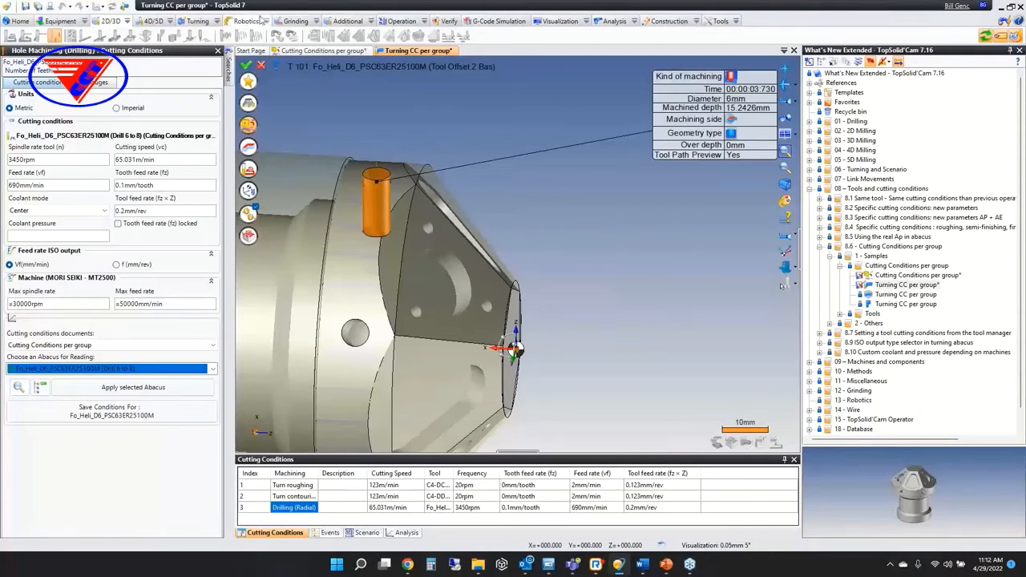
{"action": "left_click", "coordinate": [260, 64]}
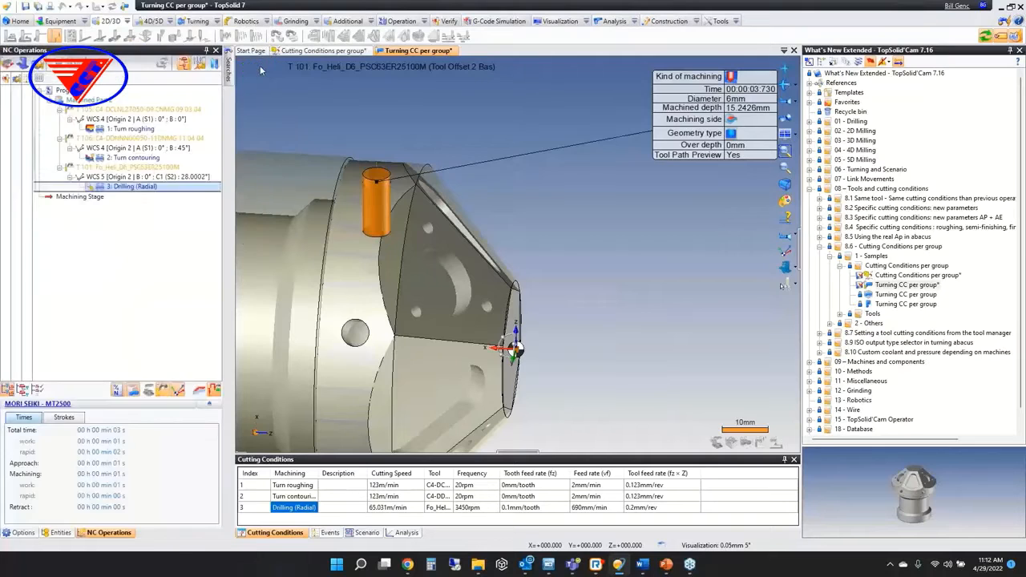
- Close the Turning CC per group and Cutting Conditions per group documents without saving
{"action": "middle_click", "coordinate": [408, 50]}
{"action": "left_click", "coordinate": [518, 308]}
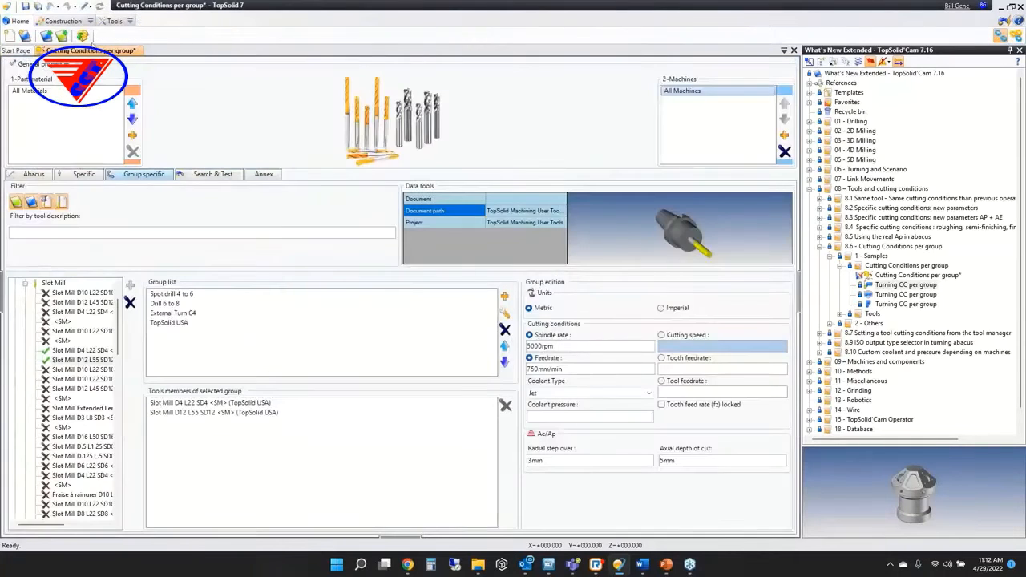
{"action": "middle_click", "coordinate": [84, 52]}
{"action": "left_click", "coordinate": [531, 307]}
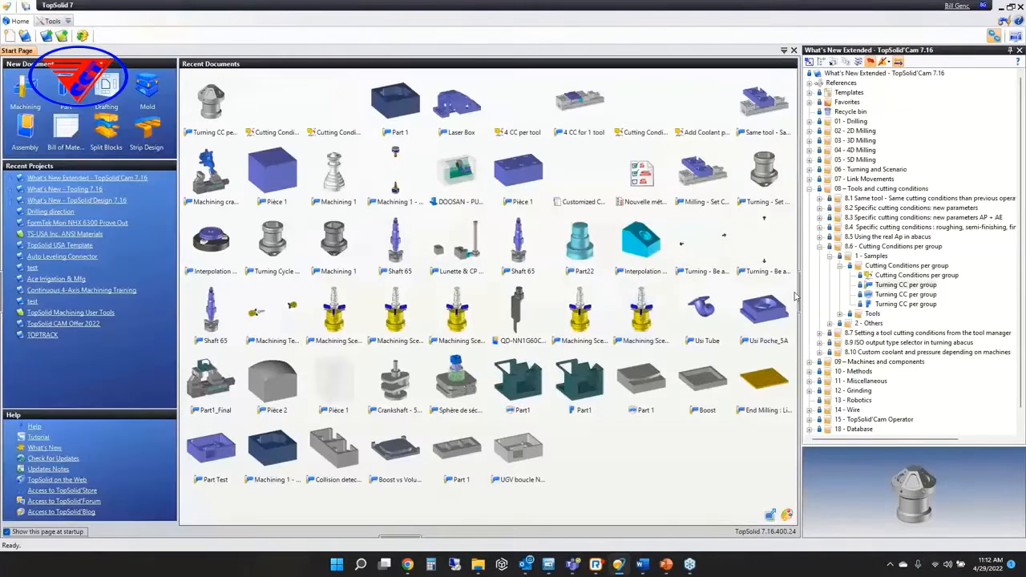
- Collapse folder 8.6 and open Milling - Set CC - ApAe - Tool Manager from the 8.7 Samples folder
{"action": "left_click", "coordinate": [819, 247]}
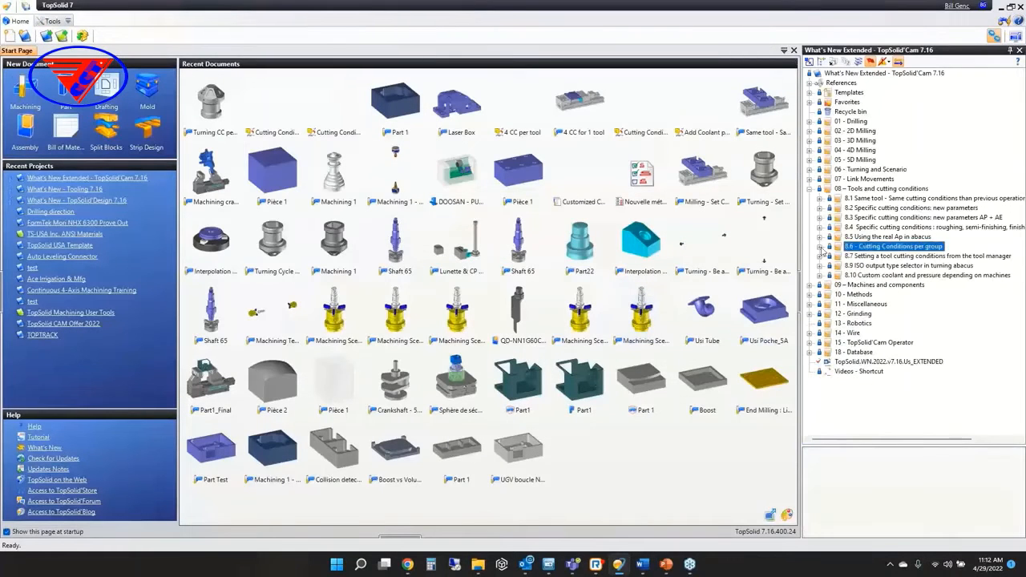
{"action": "left_click", "coordinate": [819, 256]}
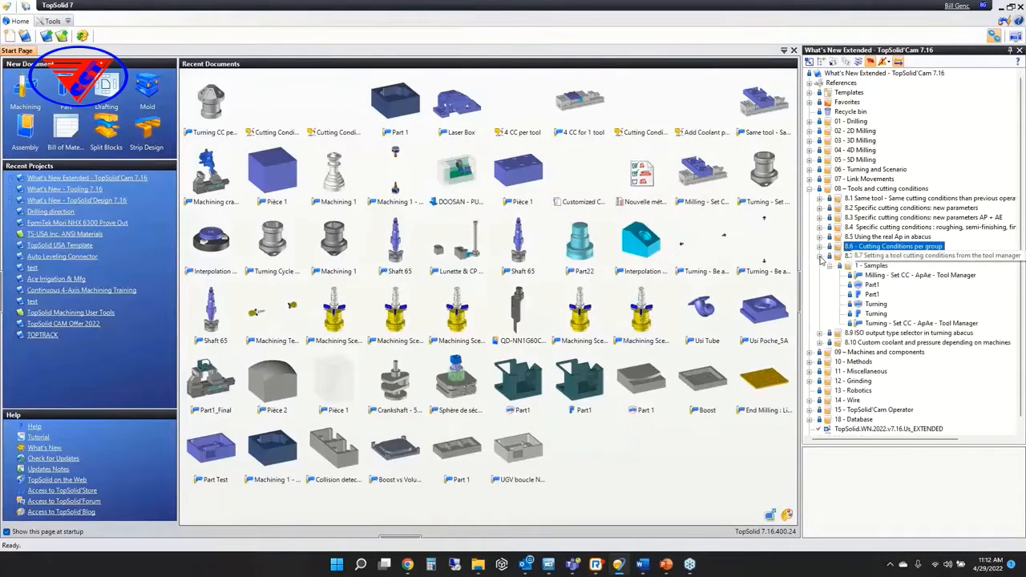
{"action": "double_click", "coordinate": [884, 275]}
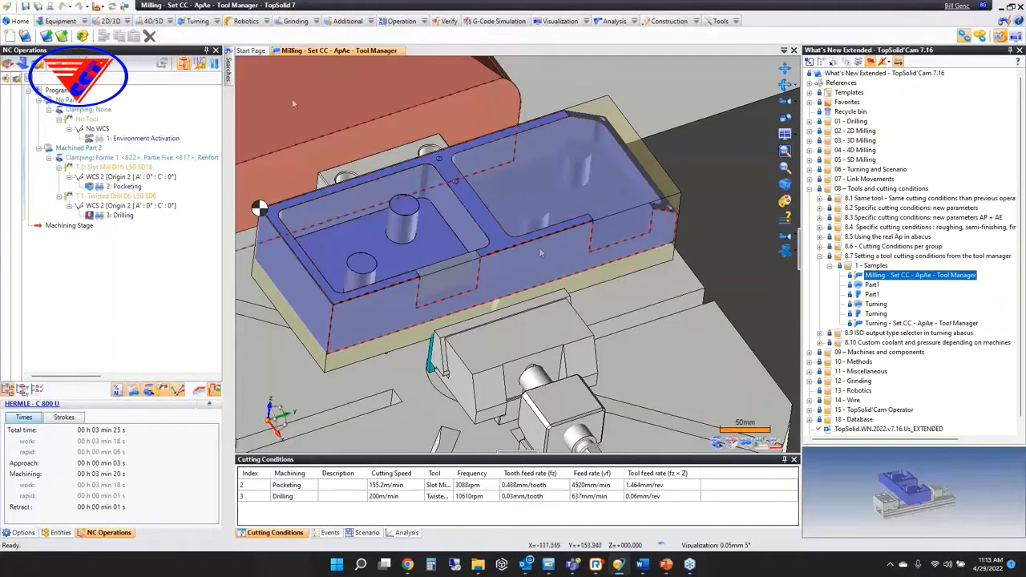
- Open the specific cutting conditions of the T 1 Twisted Drill D6 L50 SD6 from the tool manager
{"action": "left_click", "coordinate": [60, 533]}
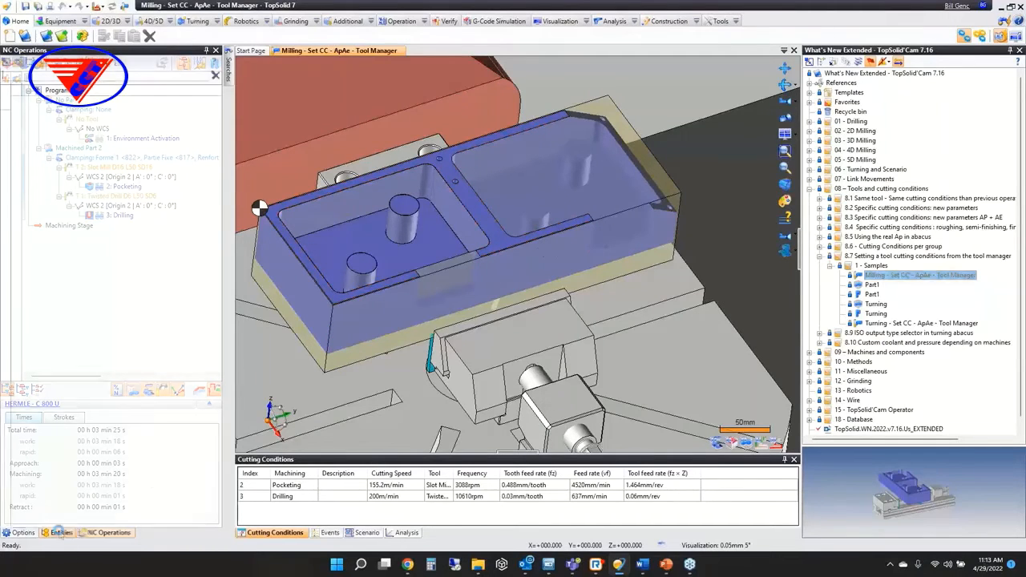
{"action": "left_click", "coordinate": [109, 532]}
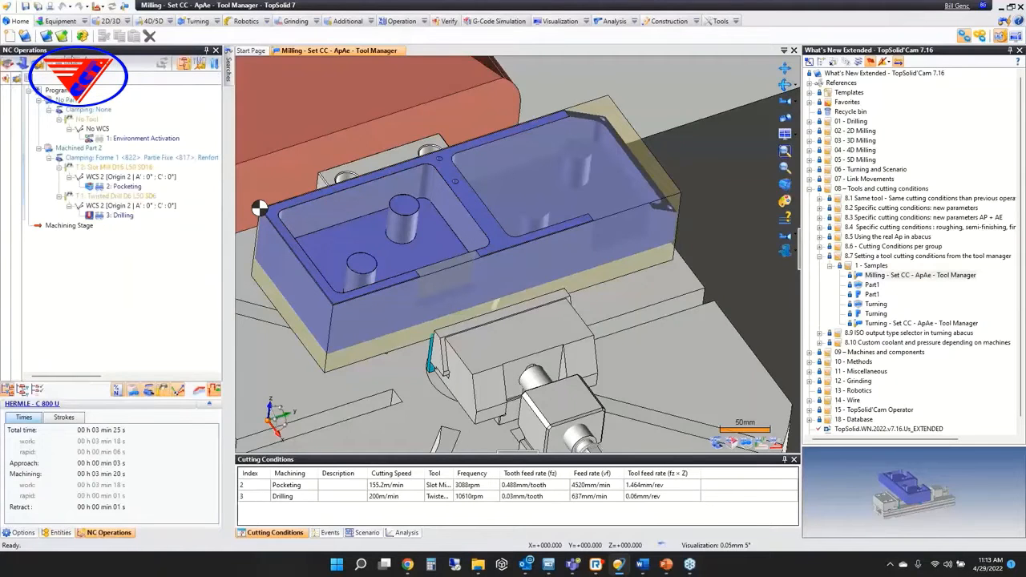
{"action": "left_click", "coordinate": [60, 21]}
{"action": "left_click", "coordinate": [91, 35]}
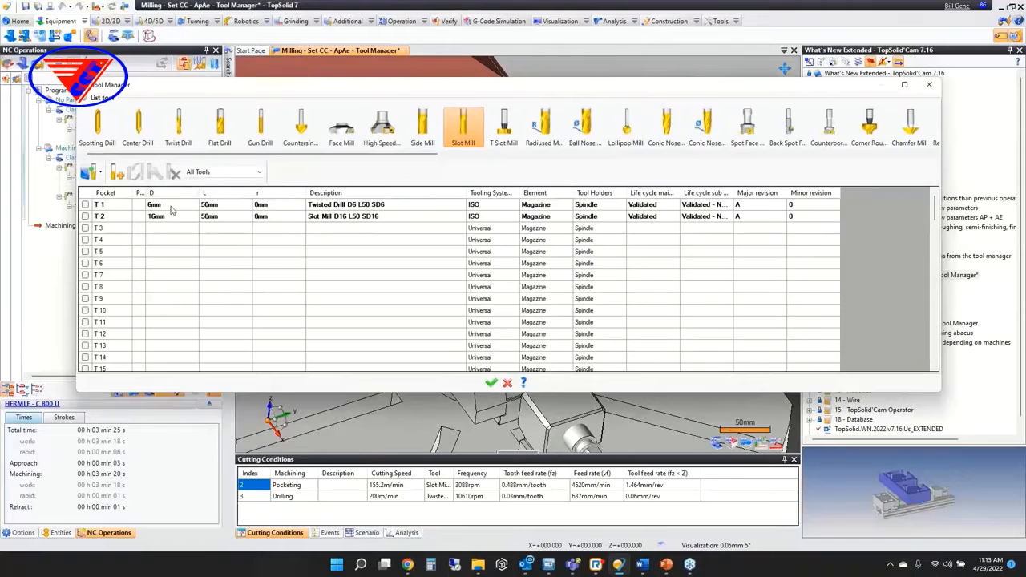
{"action": "right_click", "coordinate": [173, 208]}
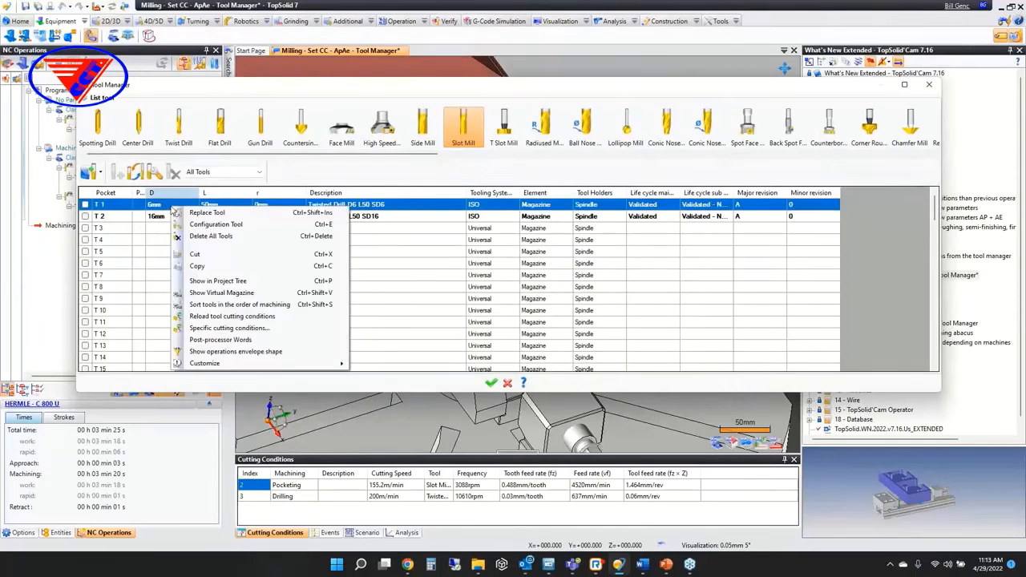
{"action": "left_click", "coordinate": [264, 335]}
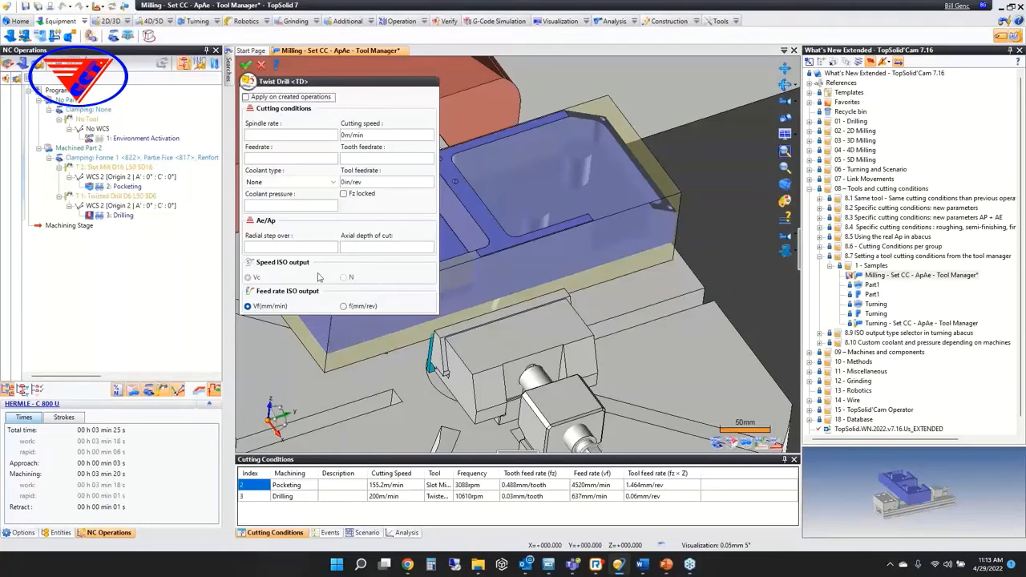
- Set the drill's spindle rate to 5000 rpm, feedrate to 300 mm/min and coolant type to Mist, and validate the tool manager
{"action": "left_click", "coordinate": [287, 137]}
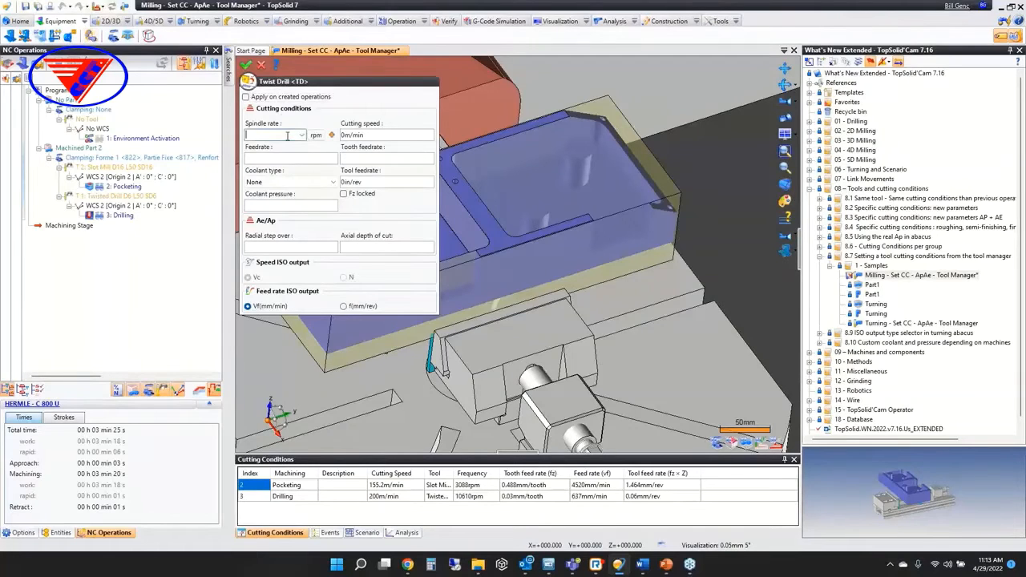
{"action": "type", "text": "5000"}
{"action": "key", "text": "Tab"}
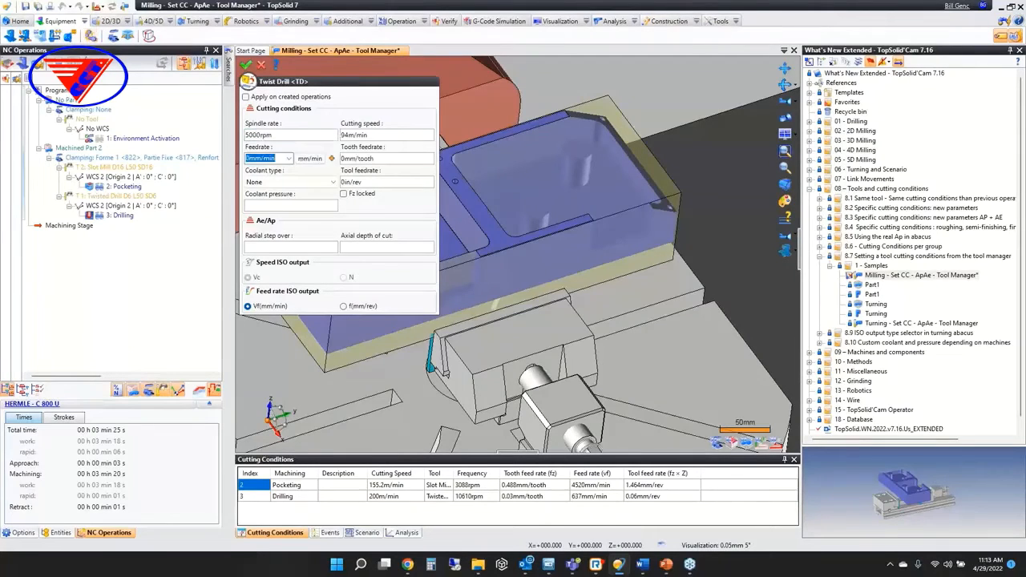
{"action": "type", "text": "300"}
{"action": "key", "text": "Tab"}
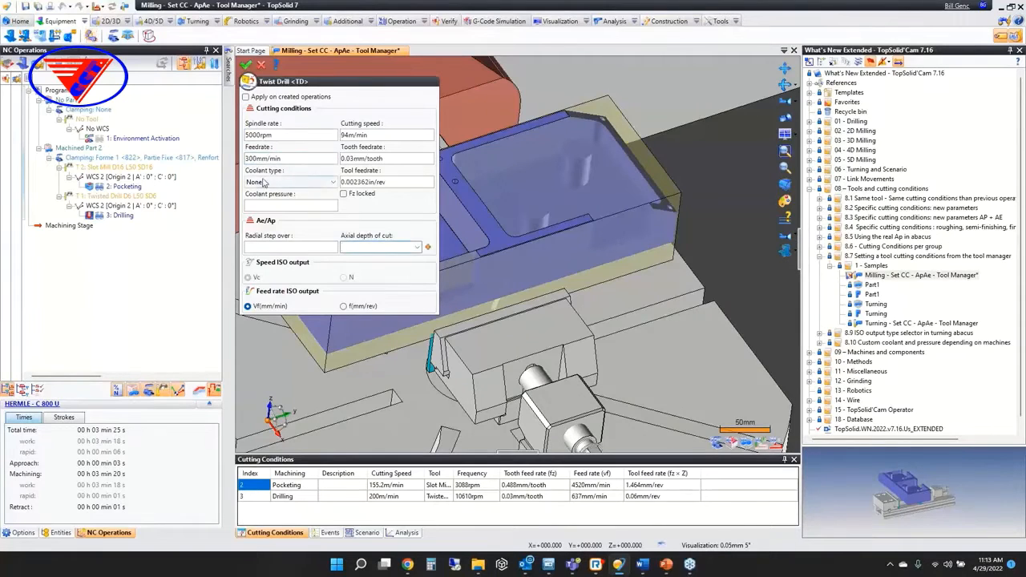
{"action": "left_click", "coordinate": [317, 182]}
{"action": "left_click", "coordinate": [324, 228]}
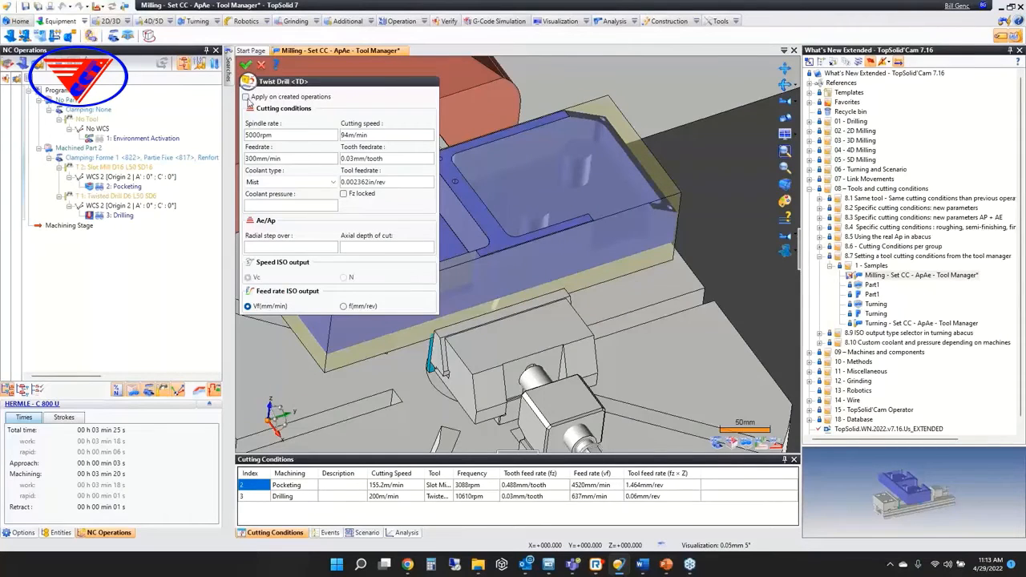
{"action": "left_click", "coordinate": [91, 35]}
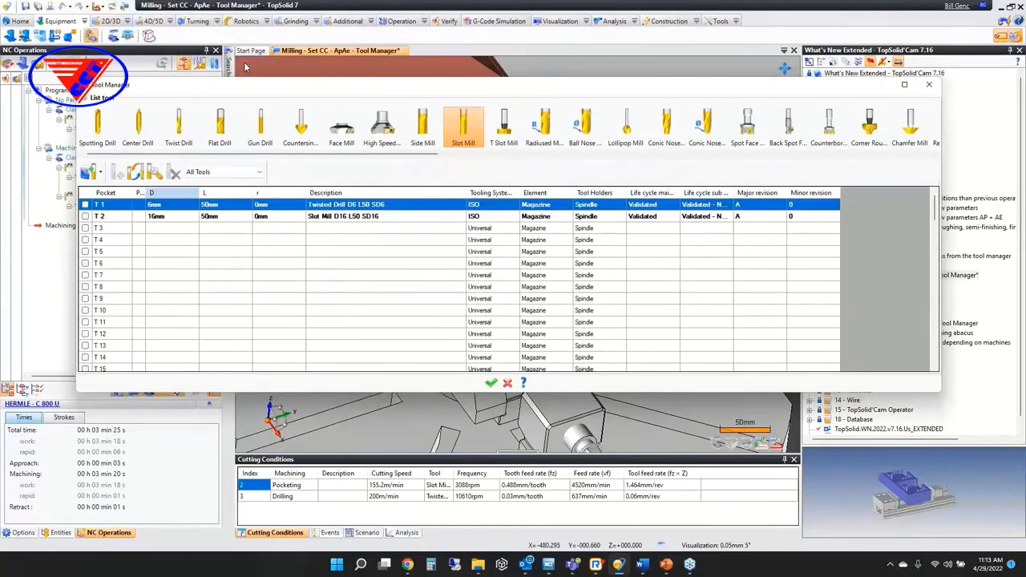
{"action": "left_click", "coordinate": [491, 383]}
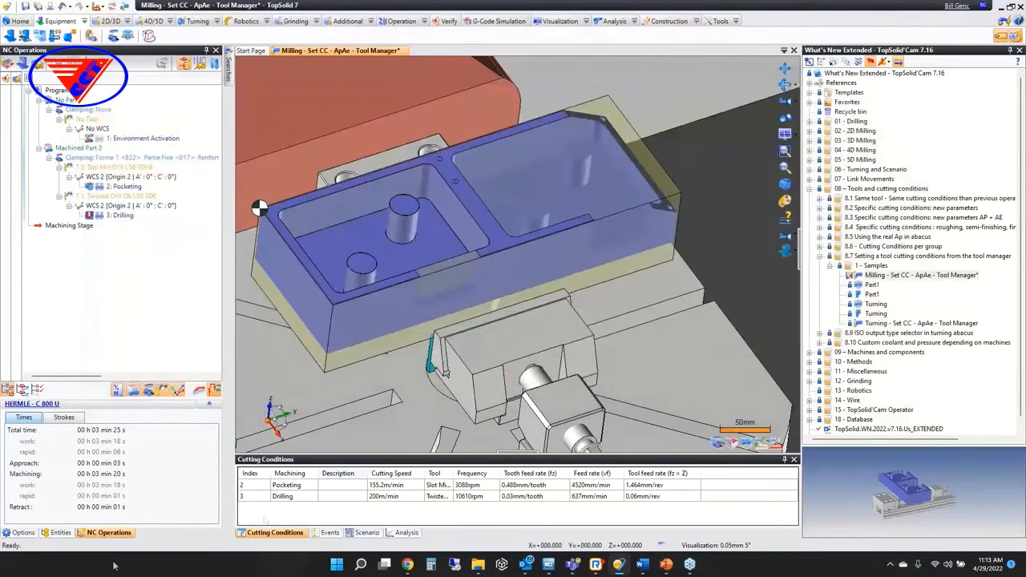
- Check the Twisted Drill D6 L50 SD6 entry under the document's Cutting conditions entities
{"action": "left_click", "coordinate": [59, 532]}
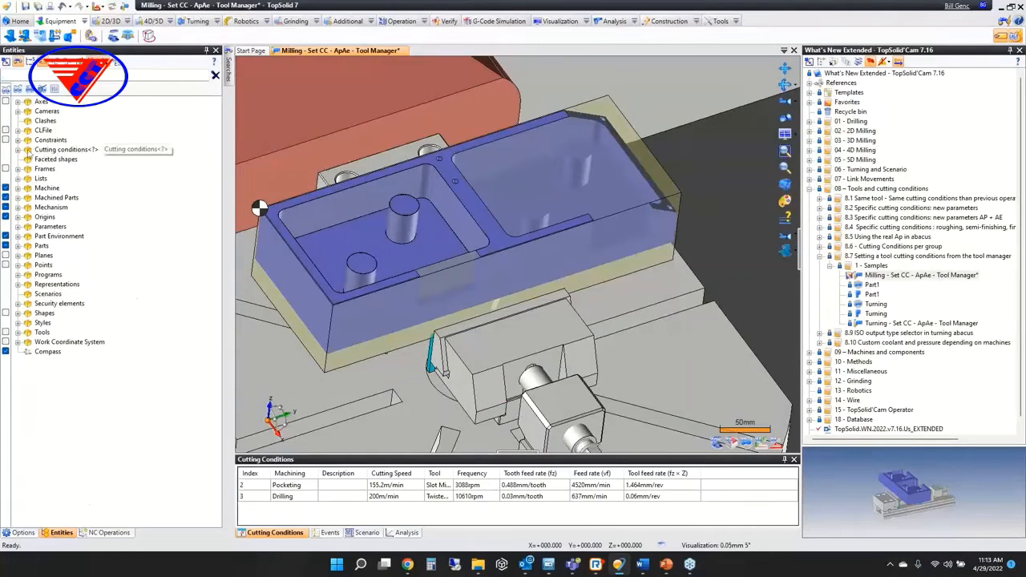
{"action": "left_click", "coordinate": [18, 150]}
{"action": "left_click", "coordinate": [86, 159]}
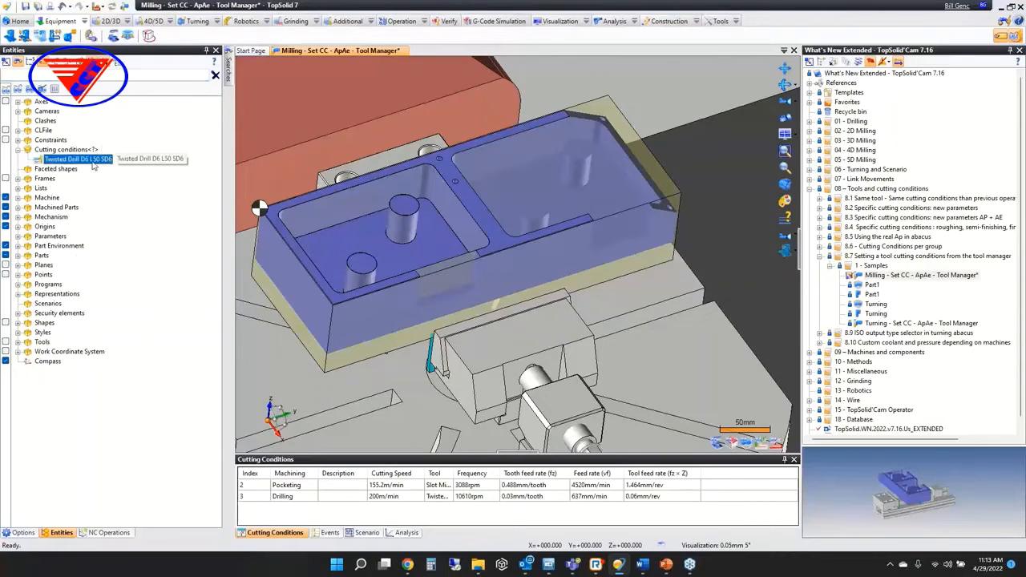
- Select Milling - Set CC - ApAe - Tool Manager as the drilling operation's cutting conditions document and validate the operation
{"action": "left_click", "coordinate": [109, 533]}
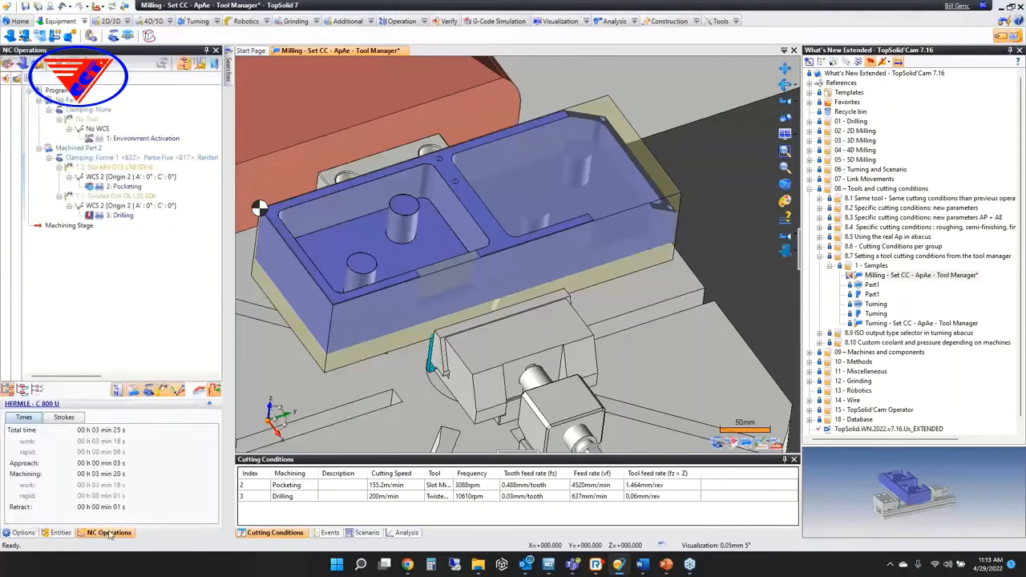
{"action": "double_click", "coordinate": [120, 215]}
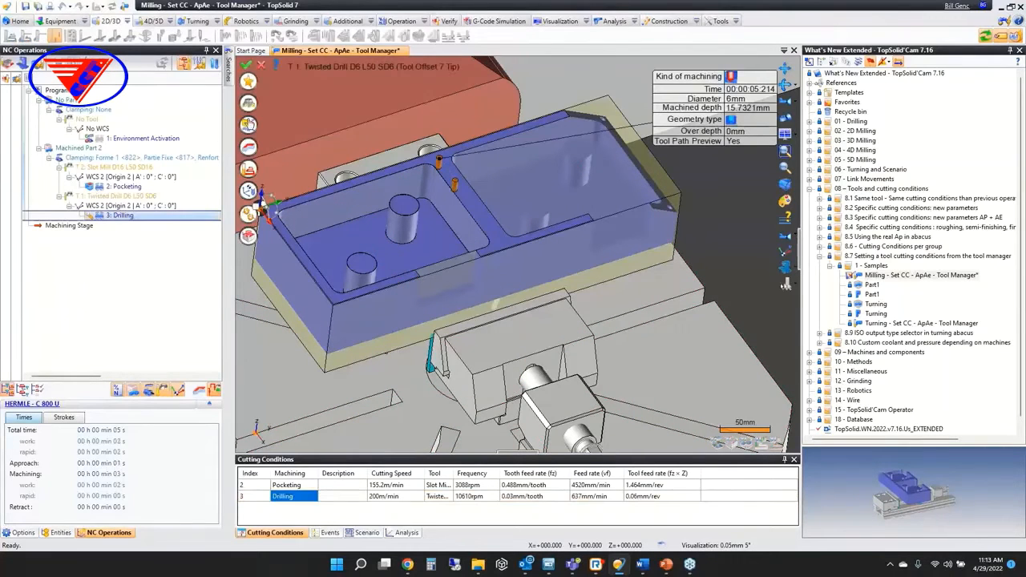
{"action": "left_click", "coordinate": [247, 124]}
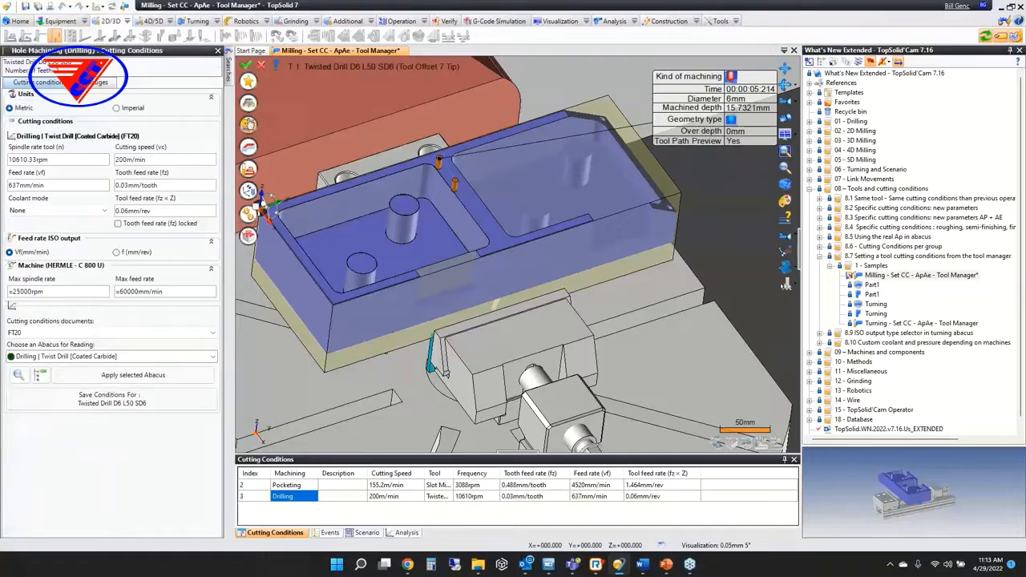
{"action": "left_click", "coordinate": [186, 333]}
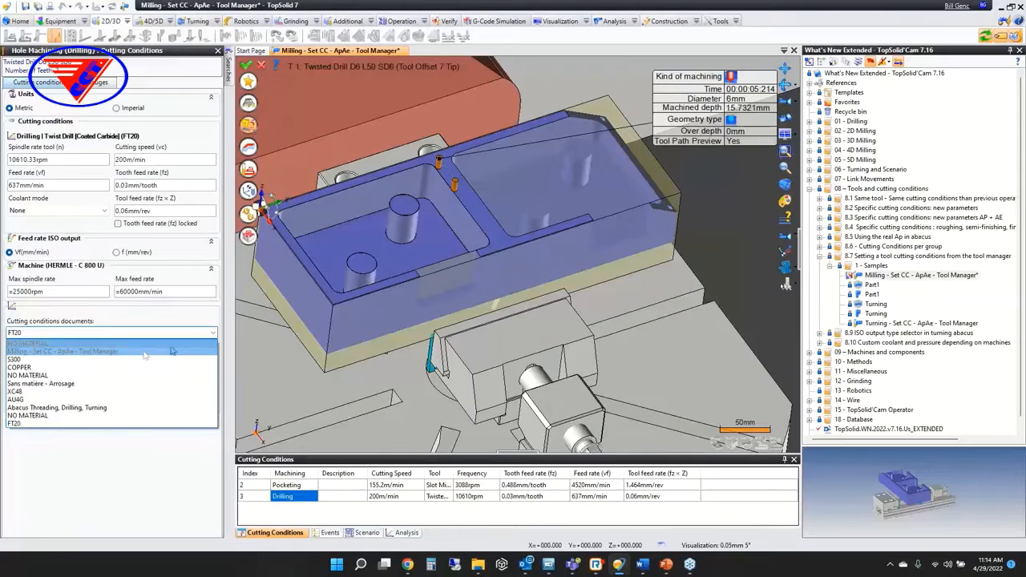
{"action": "left_click", "coordinate": [108, 353]}
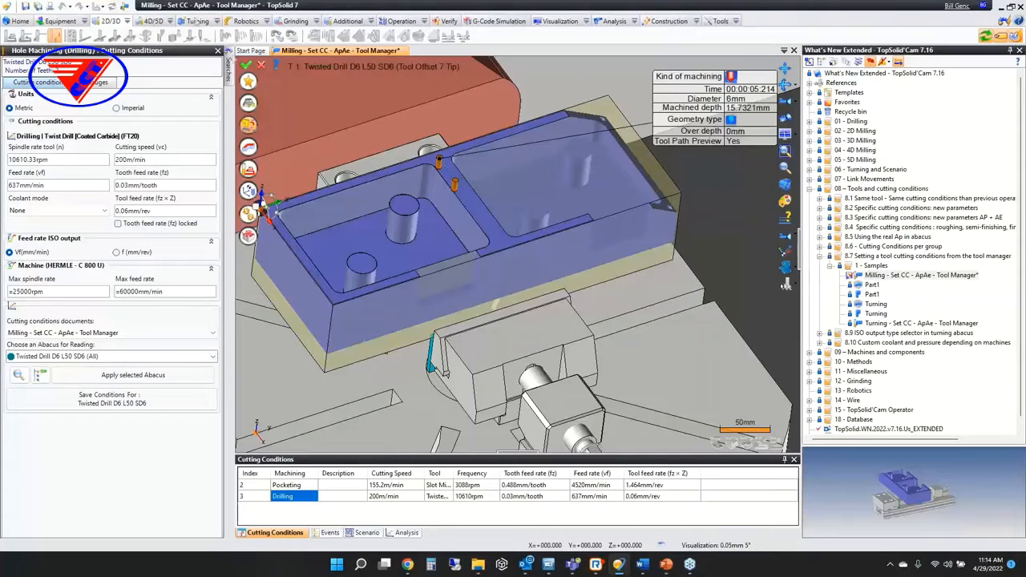
{"action": "left_click", "coordinate": [246, 64]}
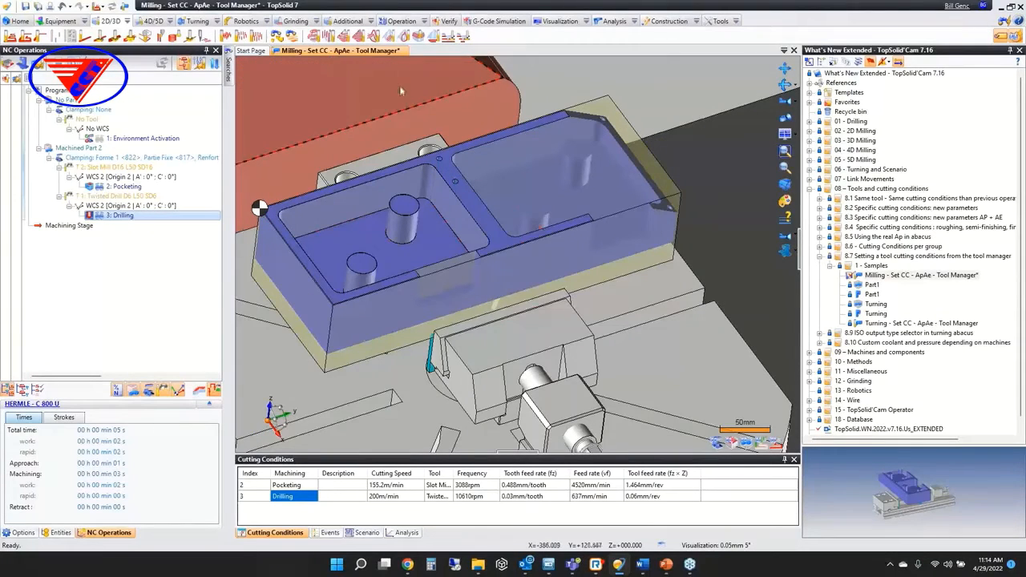
- Close the milling document without saving and open Abacus Threading, Drilling, Turning from folder 8.9
{"action": "middle_click", "coordinate": [360, 51]}
{"action": "left_click", "coordinate": [517, 304]}
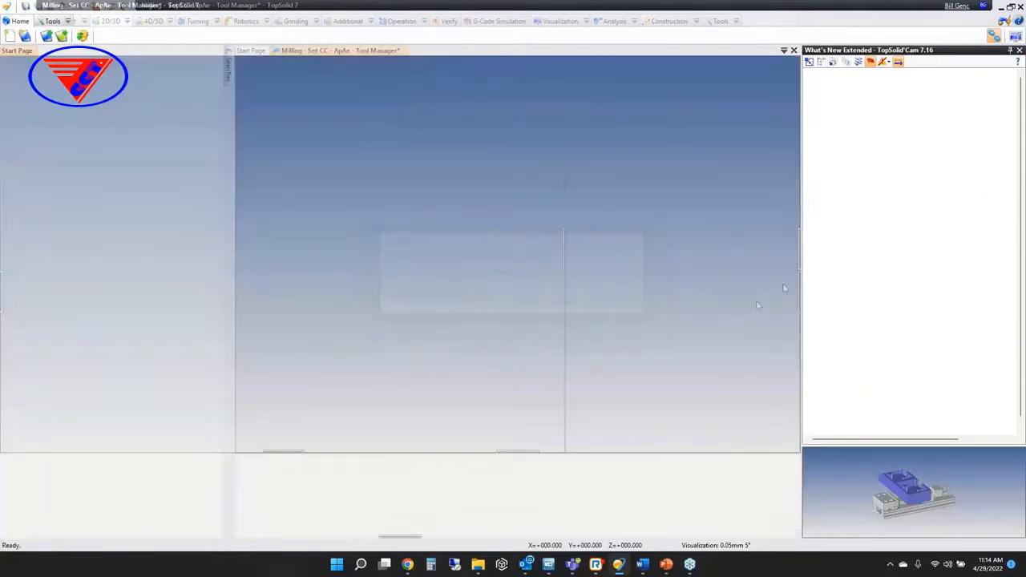
{"action": "left_click", "coordinate": [819, 256]}
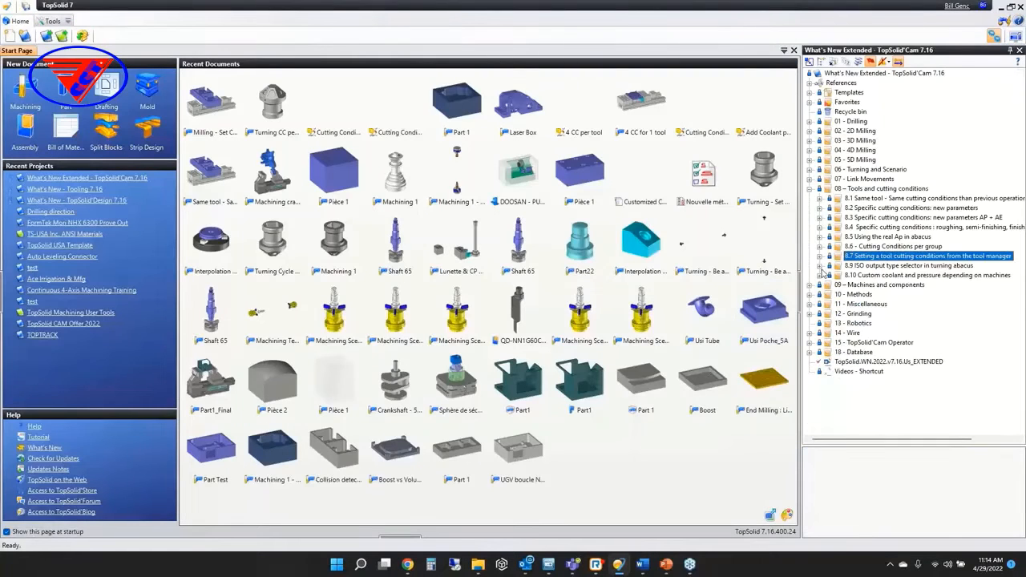
{"action": "left_click", "coordinate": [820, 266]}
{"action": "left_click", "coordinate": [868, 276]}
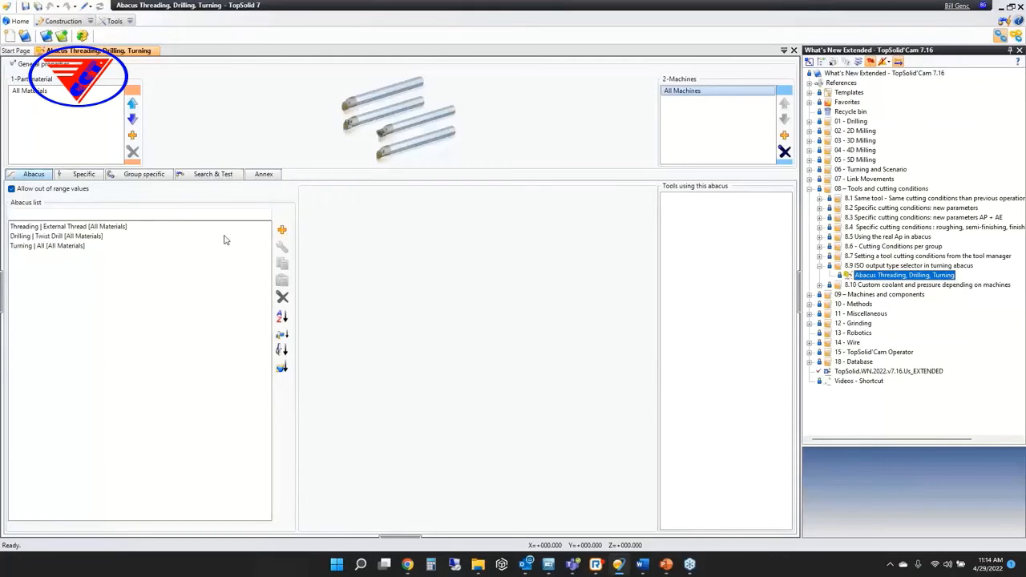
- Review the Speed ISO output options of the Turning | All abacus and close the abacus document without saving
{"action": "double_click", "coordinate": [44, 247]}
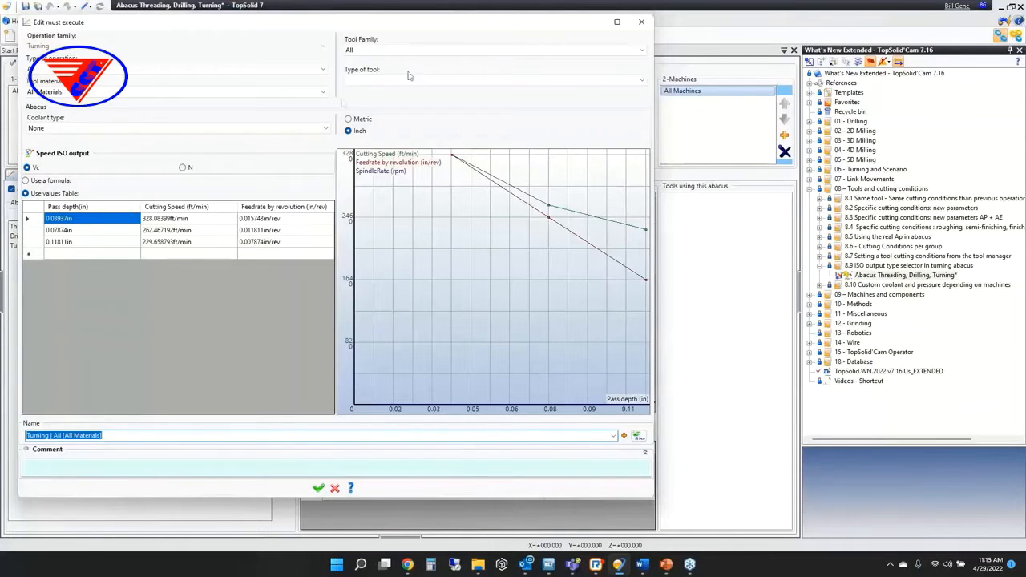
{"action": "left_click", "coordinate": [641, 21]}
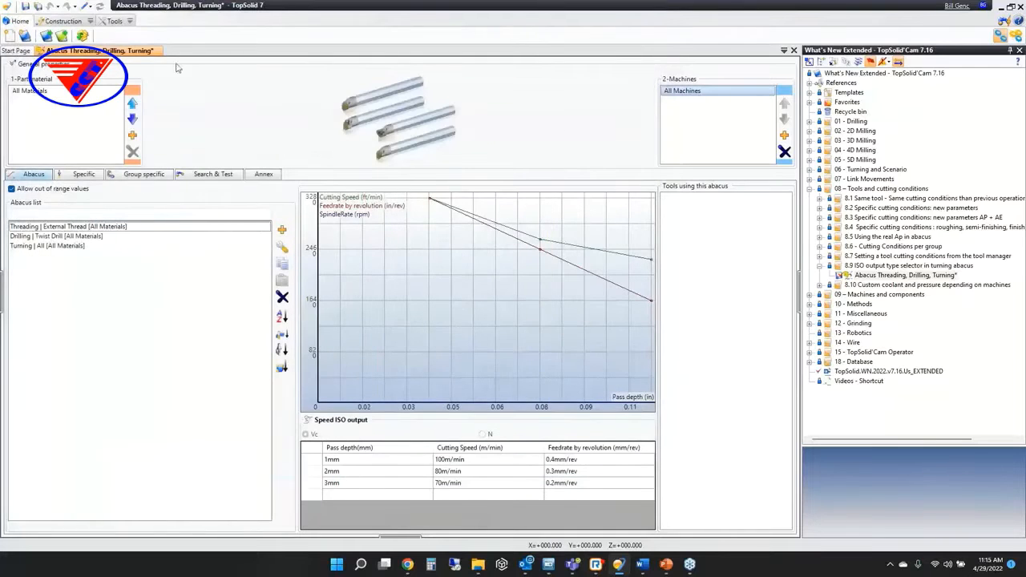
{"action": "middle_click", "coordinate": [106, 49]}
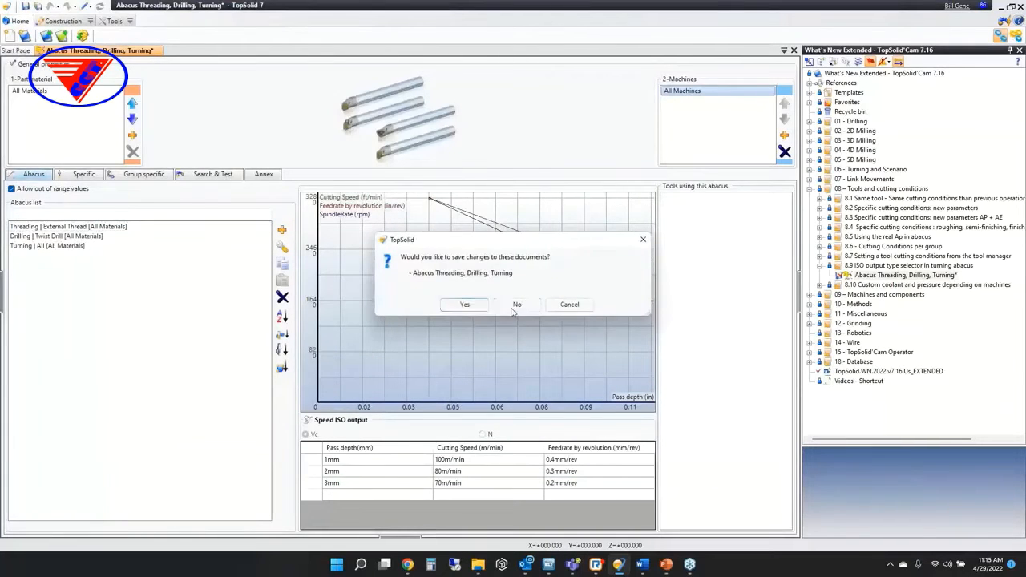
{"action": "left_click", "coordinate": [520, 304]}
- Open Customized Coolants and Pressures 1 from the 8.10 Data folder, review its coolants and associations lists, and close it
{"action": "left_click", "coordinate": [824, 266]}
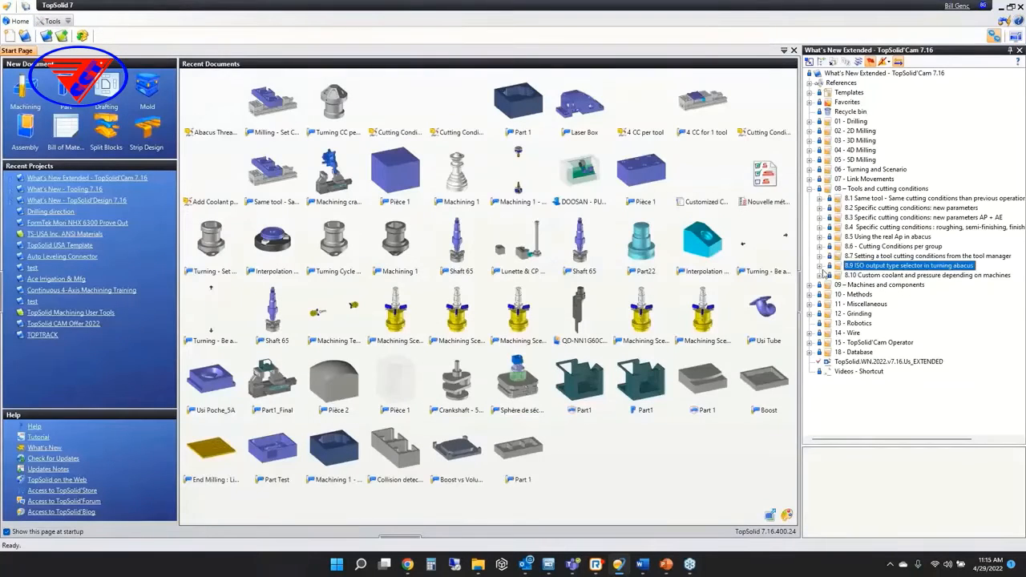
{"action": "left_click", "coordinate": [821, 266]}
{"action": "left_click", "coordinate": [821, 268]}
{"action": "left_click", "coordinate": [821, 275]}
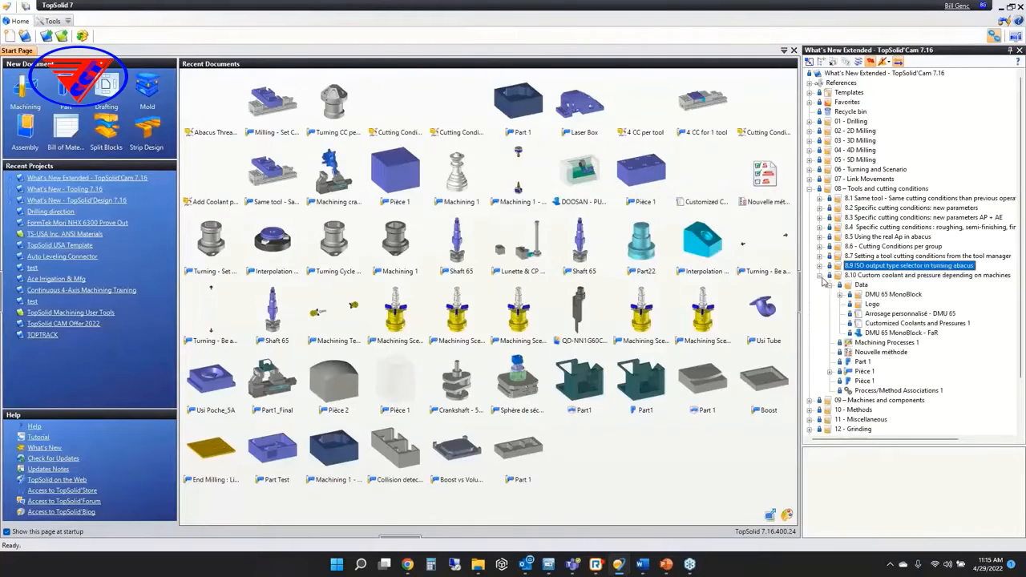
{"action": "left_click", "coordinate": [830, 286]}
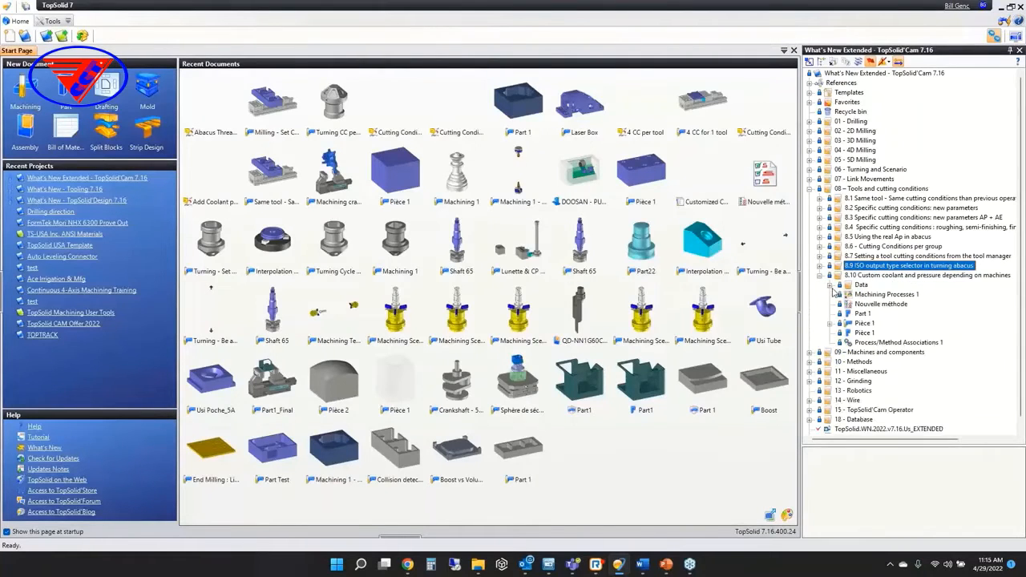
{"action": "left_click", "coordinate": [831, 286]}
{"action": "double_click", "coordinate": [896, 324]}
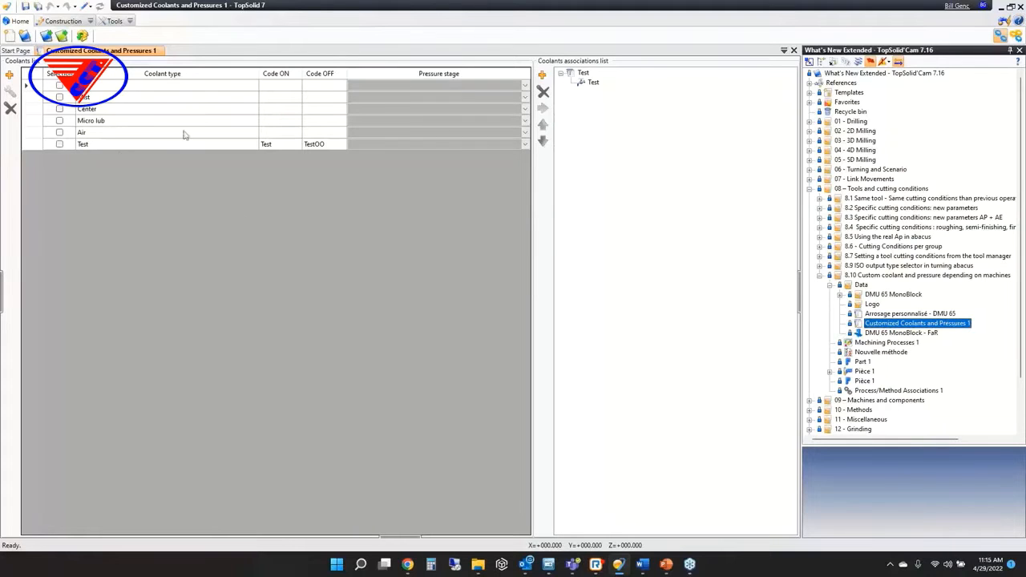
{"action": "middle_click", "coordinate": [81, 52]}
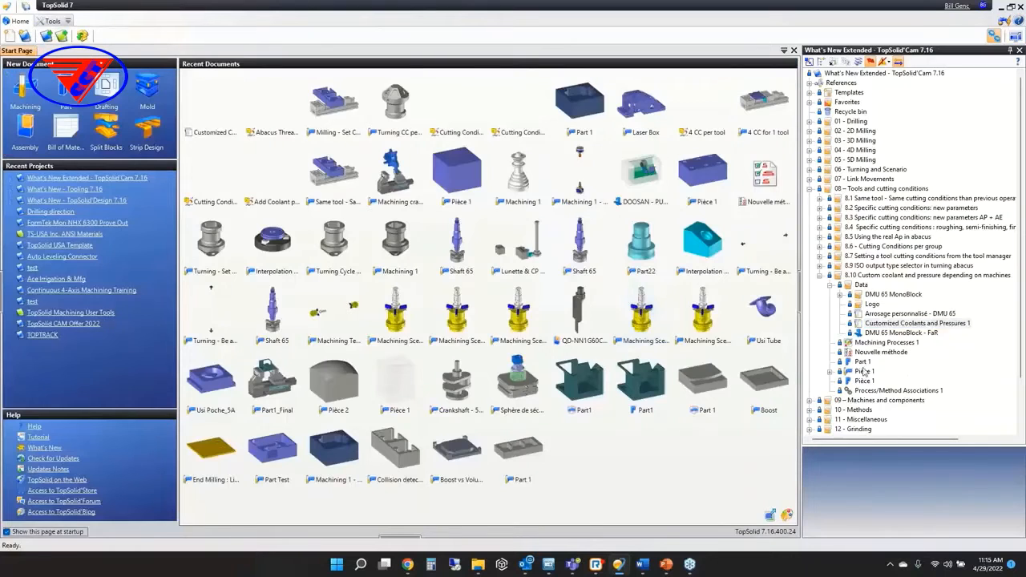
- Open the Pièce 1 machining document from folder 8.10 and edit the drilling operation's cutting conditions
{"action": "double_click", "coordinate": [864, 371]}
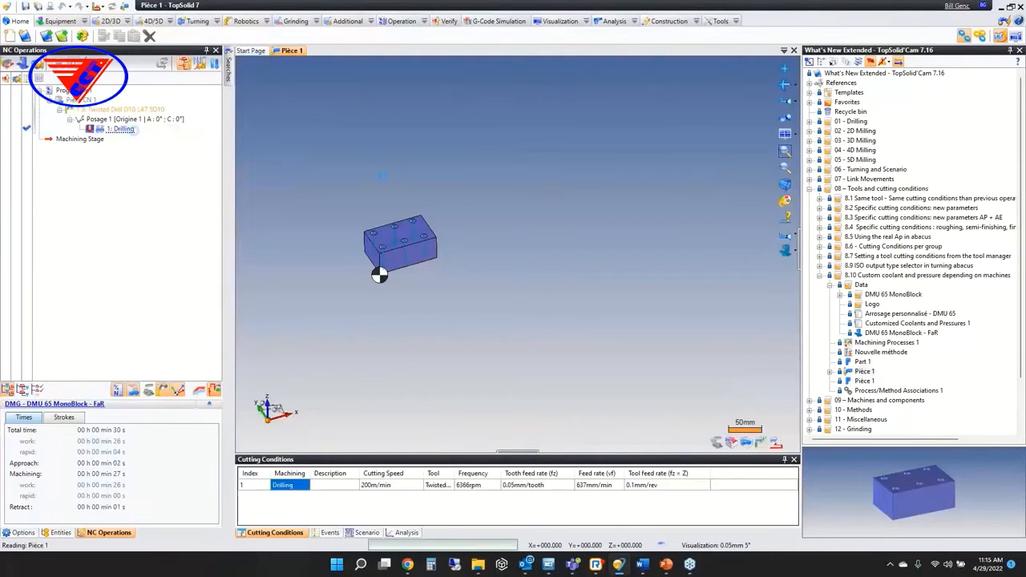
{"action": "double_click", "coordinate": [124, 130]}
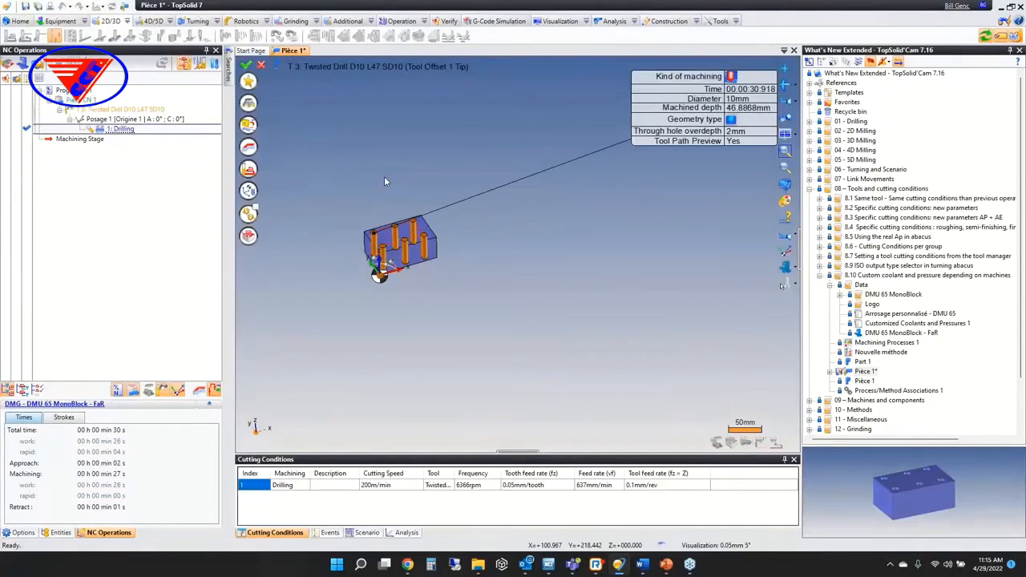
{"action": "left_click", "coordinate": [247, 169]}
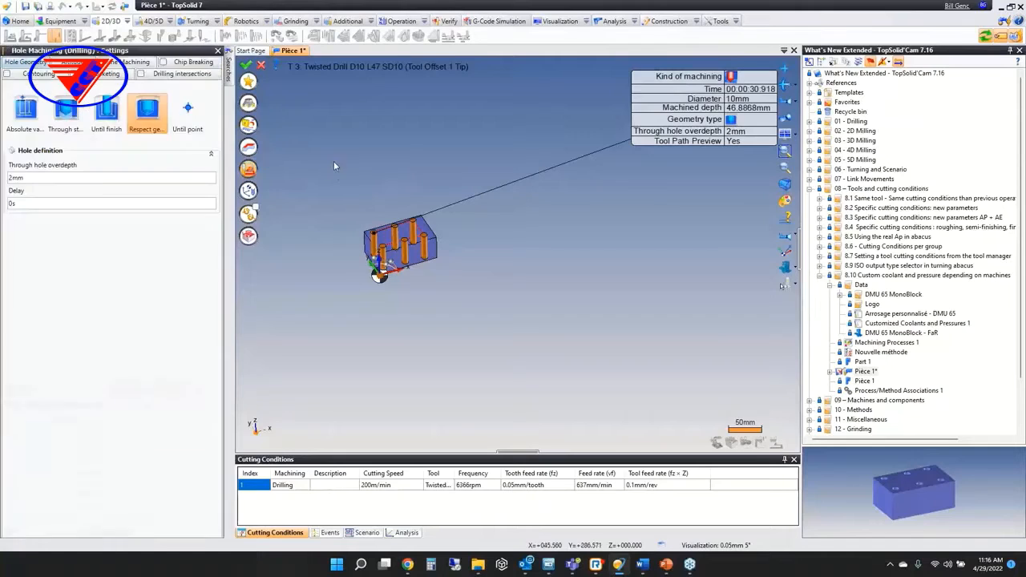
{"action": "left_click", "coordinate": [248, 125]}
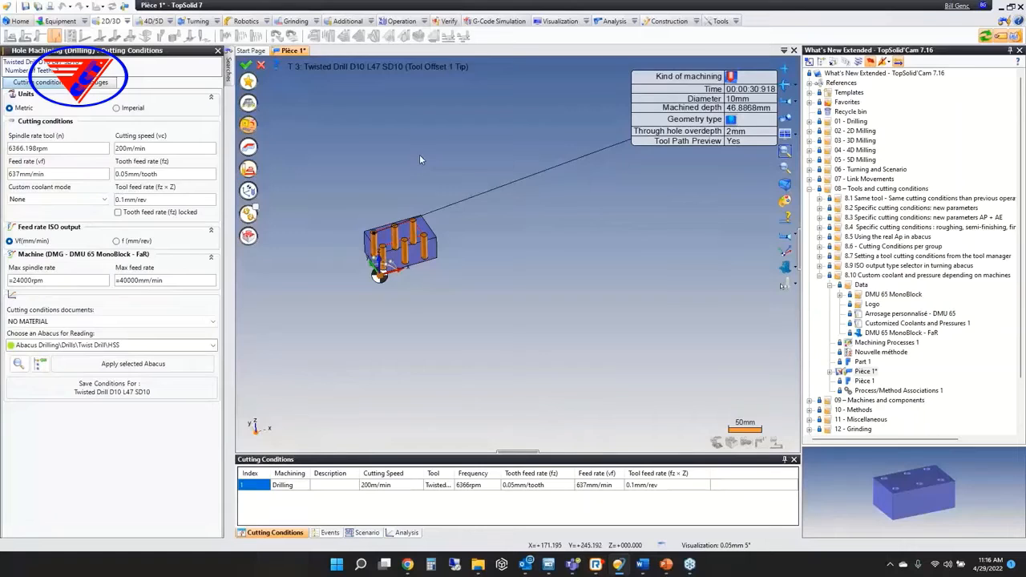
- Try the Brouillard + Centre HP custom coolant mode and its coolant pressure settings on the drilling operation
{"action": "left_click", "coordinate": [102, 199]}
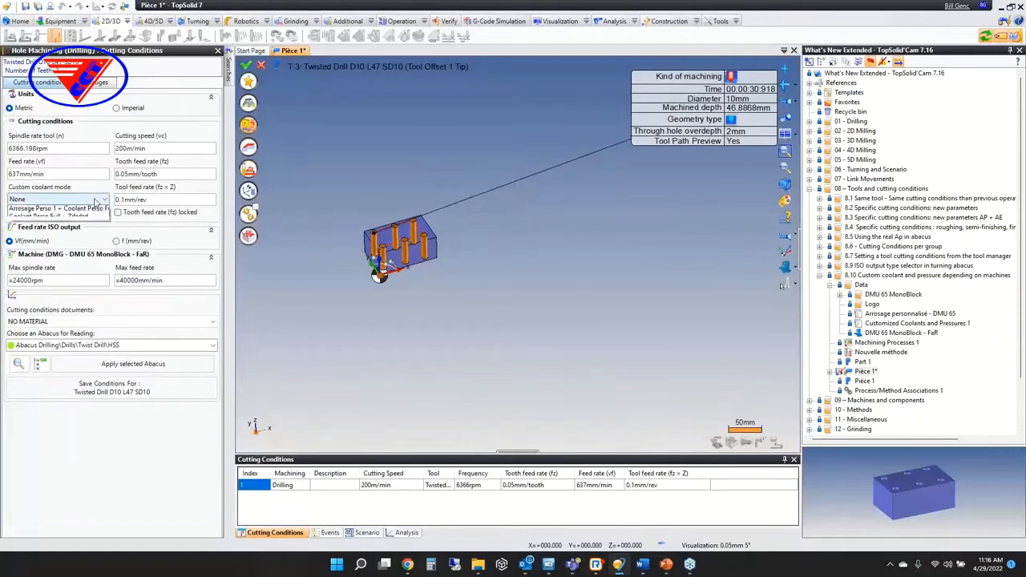
{"action": "left_click", "coordinate": [88, 219]}
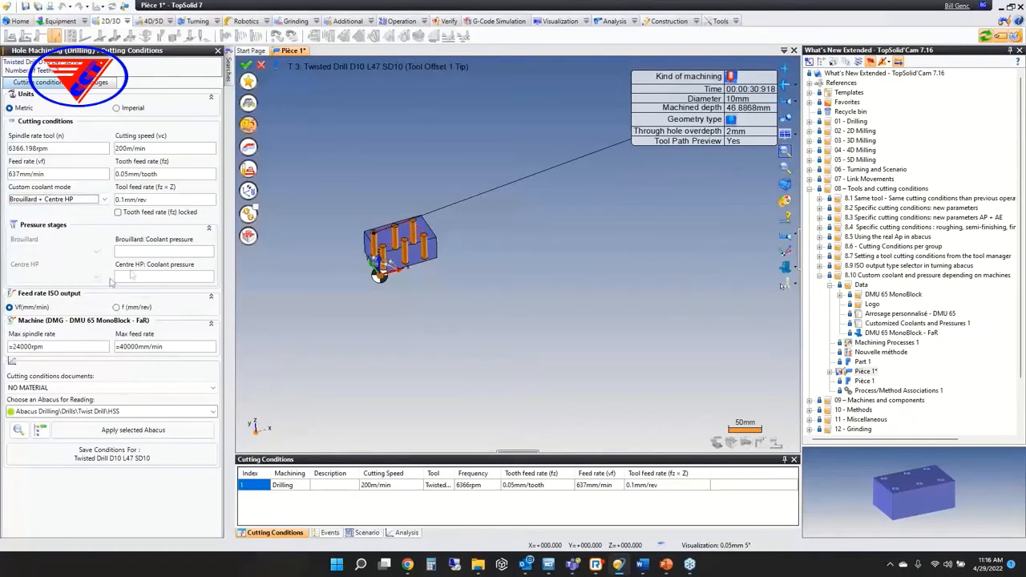
{"action": "left_click", "coordinate": [145, 276]}
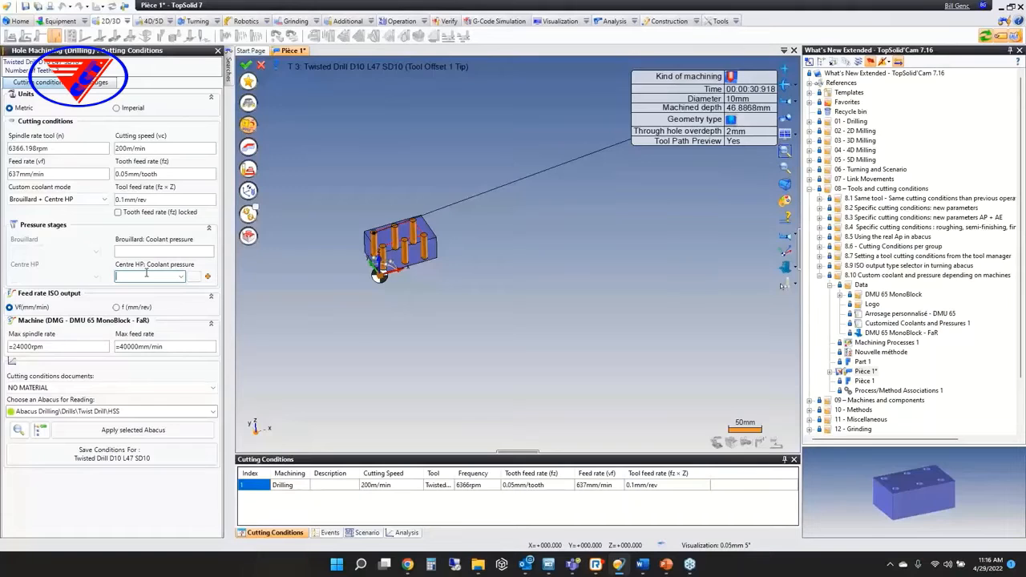
- Try the Brouillard + Arrosage Perso 1 coolant mode with the PalierPerso2 pressure stage for Arrosage Perso 1
{"action": "left_click", "coordinate": [57, 199]}
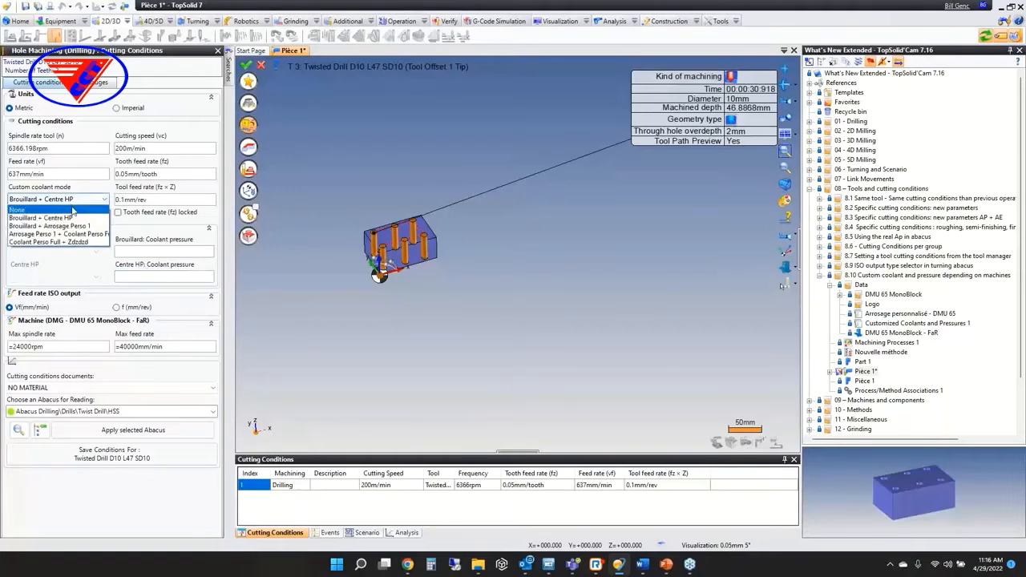
{"action": "left_click", "coordinate": [76, 224]}
{"action": "left_click", "coordinate": [97, 278]}
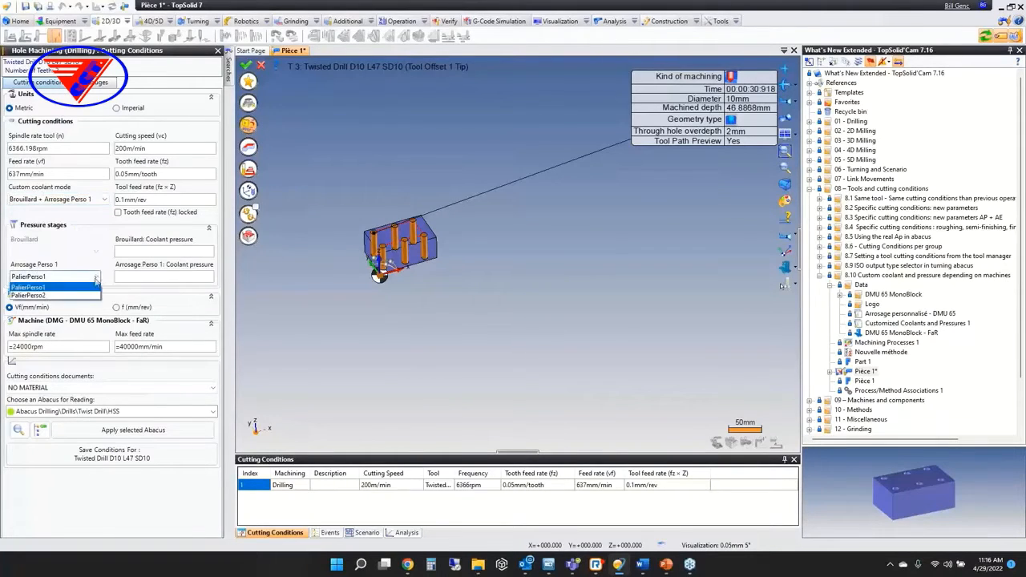
{"action": "left_click", "coordinate": [76, 297]}
- Try the Arrosage Perso 1 + Coolant Perso Full coolant mode with pressure stages PalierPerso2 and P2
{"action": "left_click", "coordinate": [85, 200]}
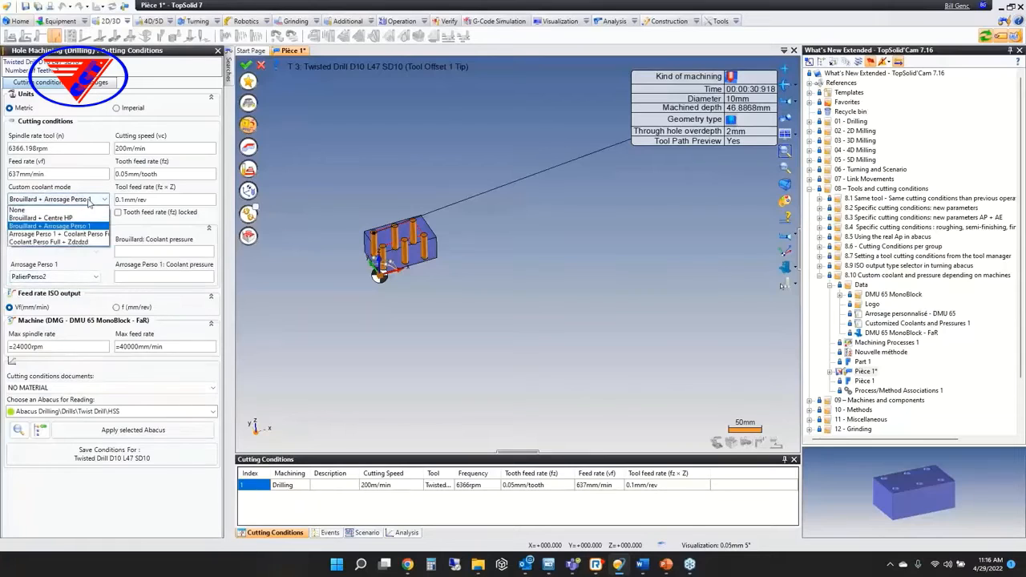
{"action": "left_click", "coordinate": [72, 235]}
{"action": "left_click", "coordinate": [71, 251]}
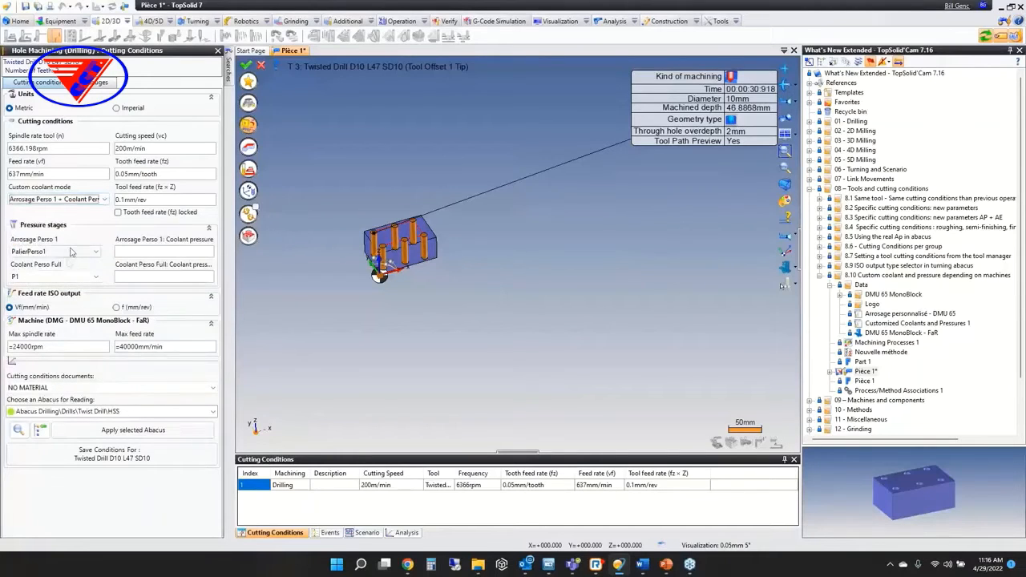
{"action": "left_click", "coordinate": [60, 270]}
{"action": "left_click", "coordinate": [60, 276]}
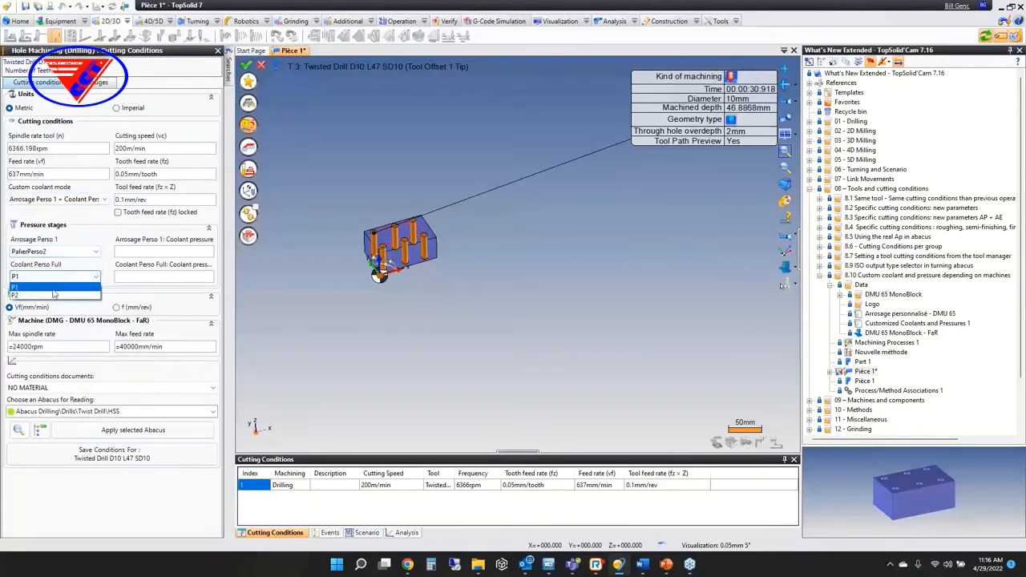
{"action": "left_click", "coordinate": [50, 296]}
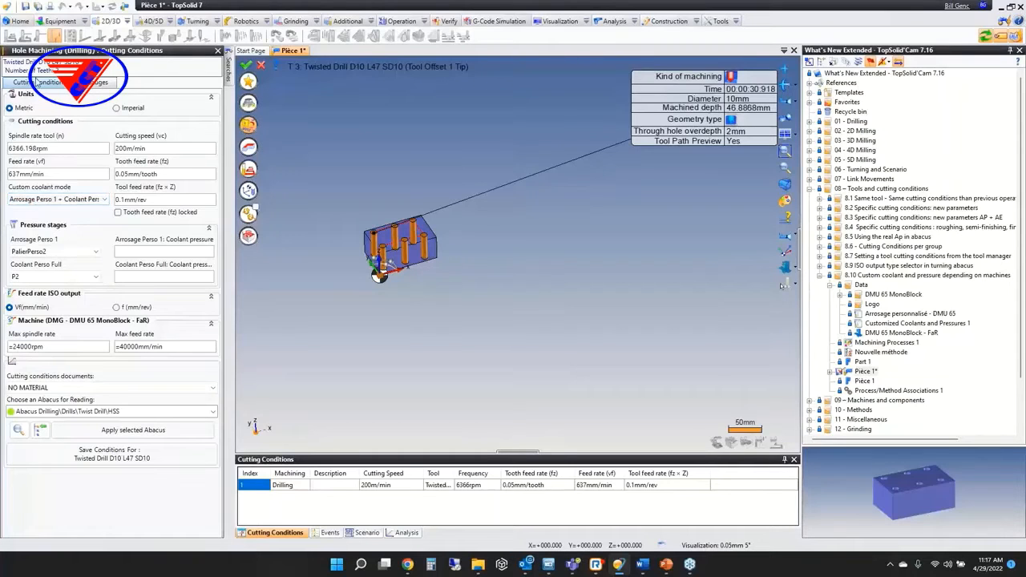
- Cancel the drilling operation edit and close Pièce 1 without saving
{"action": "left_click", "coordinate": [263, 67]}
{"action": "middle_click", "coordinate": [289, 53]}
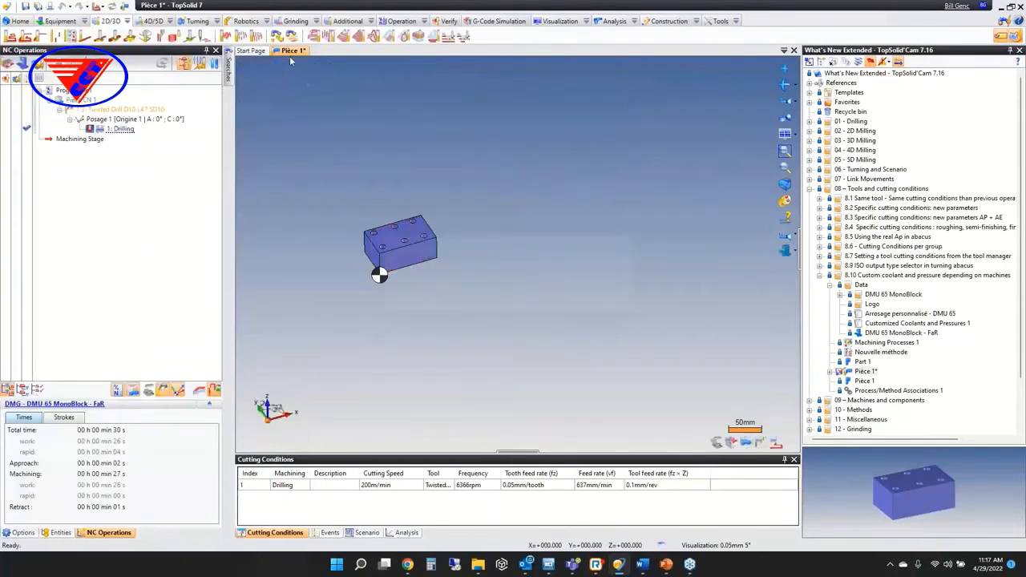
{"action": "left_click", "coordinate": [523, 309]}
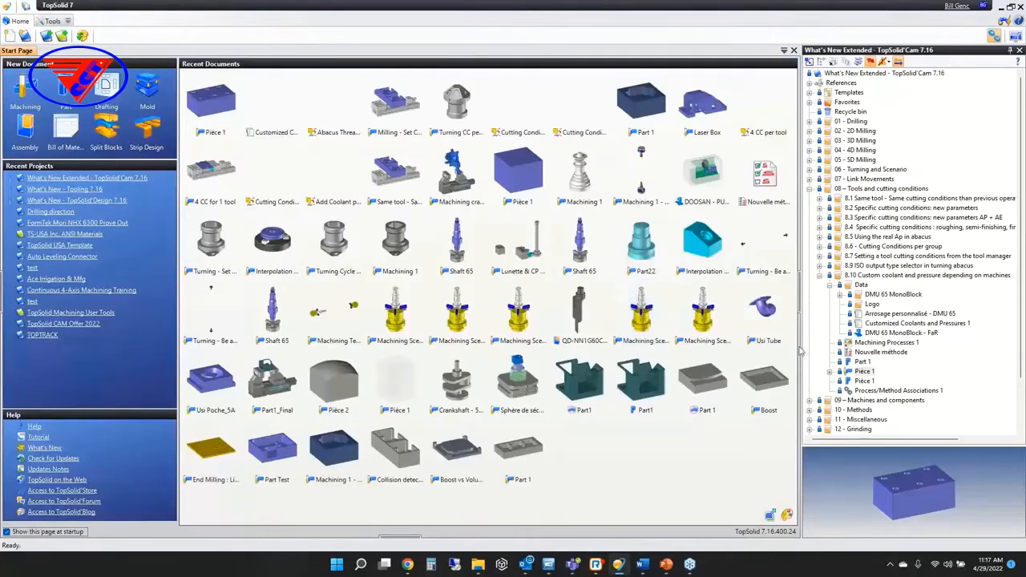
- Open the DMG MORI NT 4250 DCG/1500 - A&P machine from the 9.X - Custom Coolants folder of 09 – Machines and components
{"action": "left_click", "coordinate": [819, 275]}
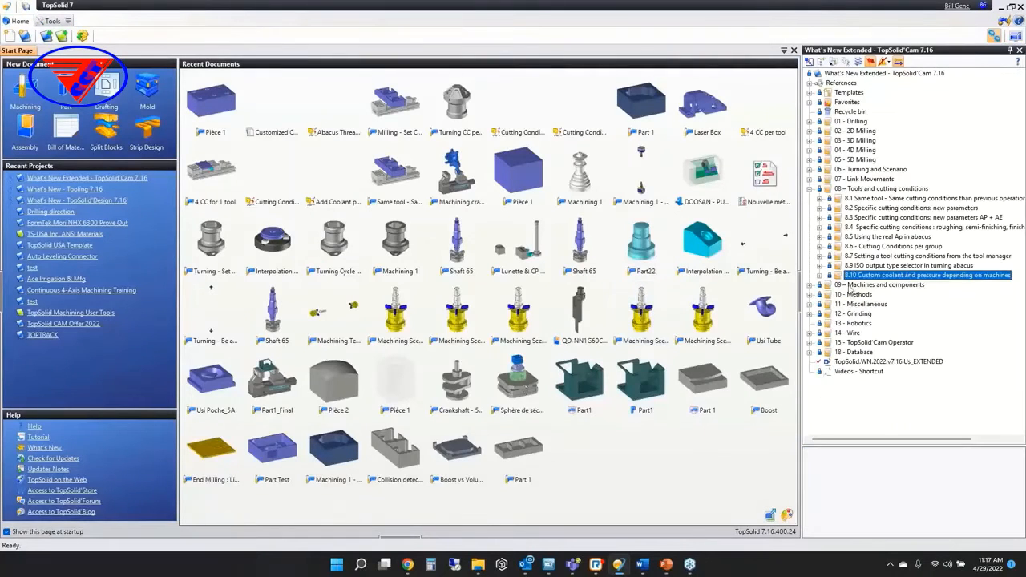
{"action": "left_click", "coordinate": [808, 285]}
{"action": "double_click", "coordinate": [864, 306]}
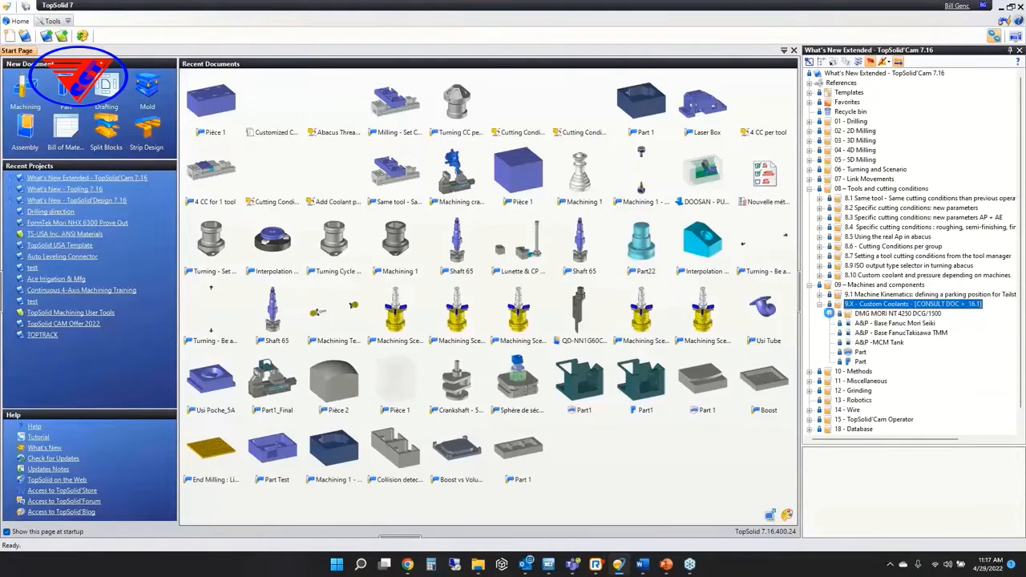
{"action": "left_click", "coordinate": [830, 314]}
{"action": "double_click", "coordinate": [889, 342]}
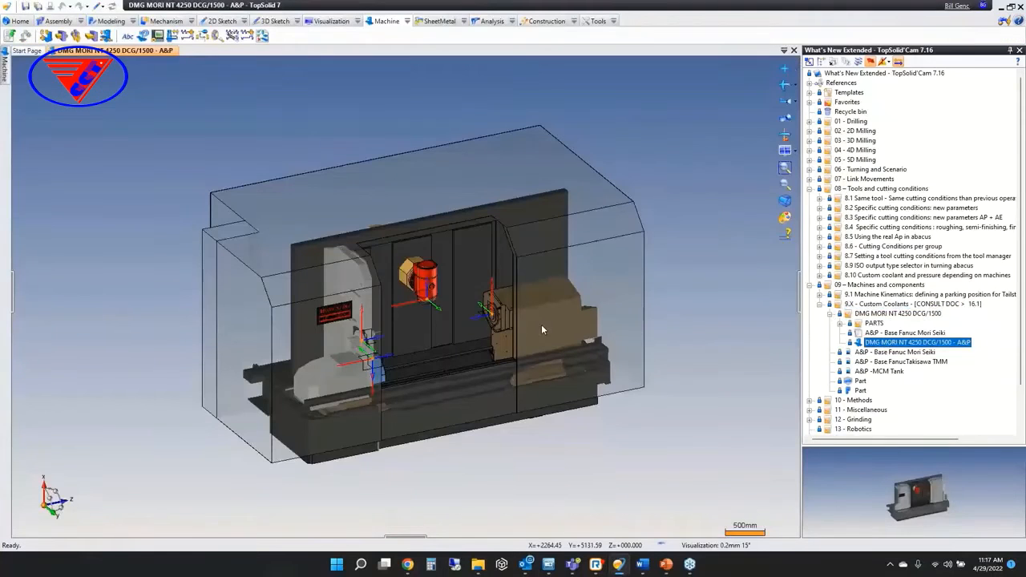
- Set A&P - Base Fanuc Mori Seiki as the related coolant document in the machine's NC settings
{"action": "left_click", "coordinate": [158, 35]}
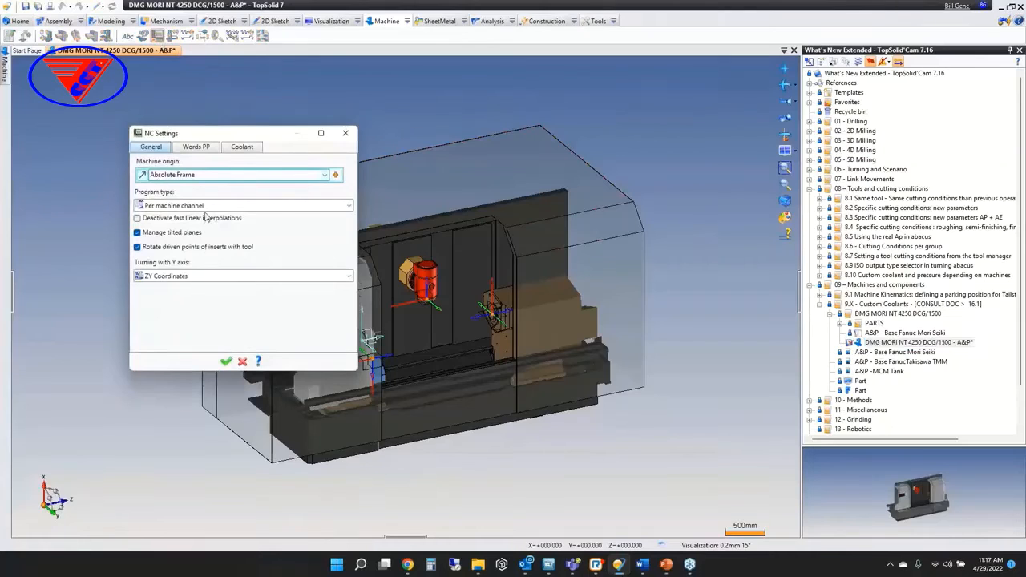
{"action": "left_click", "coordinate": [245, 148]}
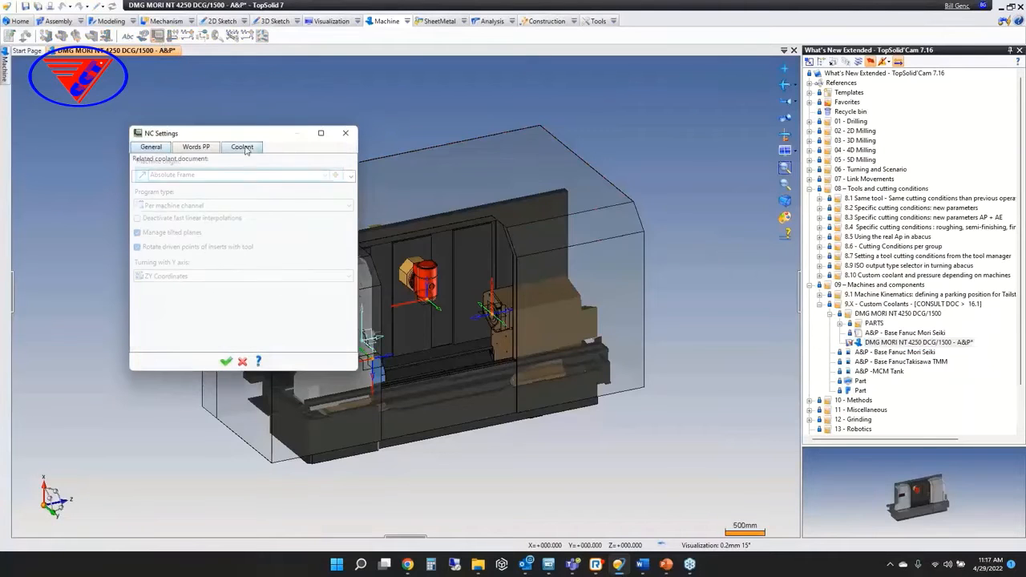
{"action": "left_click", "coordinate": [350, 176]}
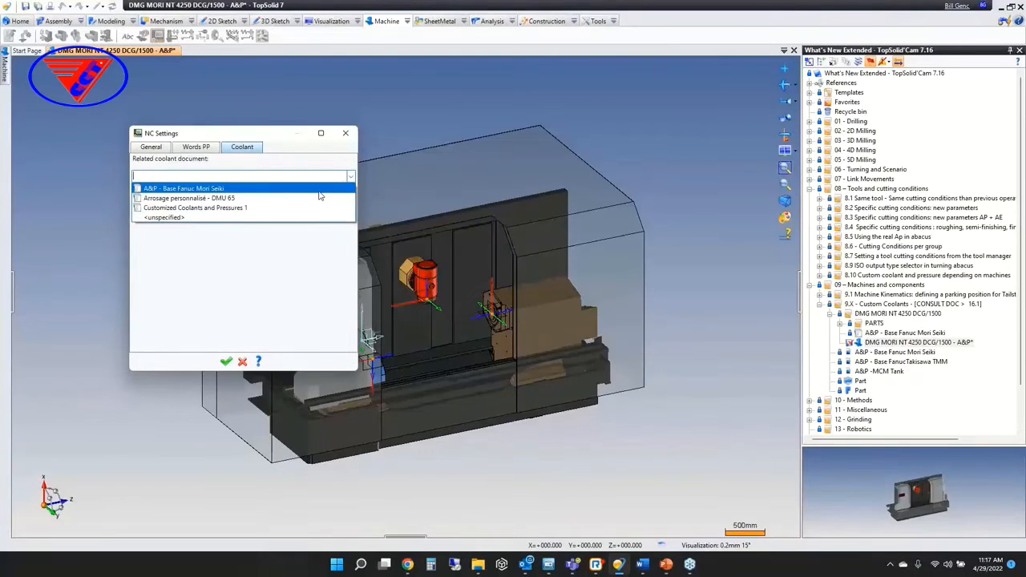
{"action": "left_click", "coordinate": [319, 190]}
{"action": "key", "text": "Return"}
- Close the DMG MORI machine without saving and open DOOSAN - PUMA 300 from folder 9.1 Machine Kinematics
{"action": "middle_click", "coordinate": [93, 51]}
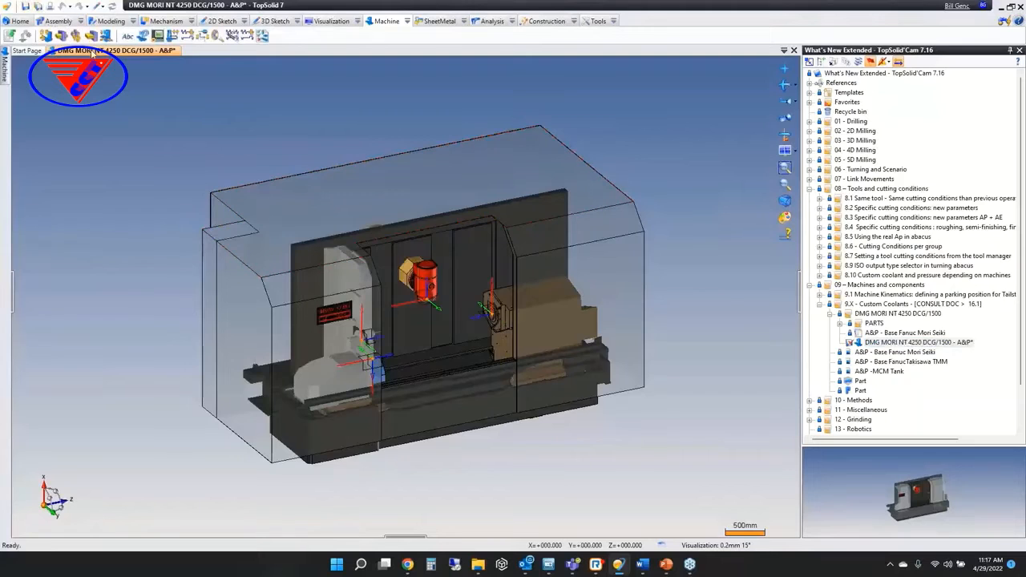
{"action": "left_click", "coordinate": [515, 304]}
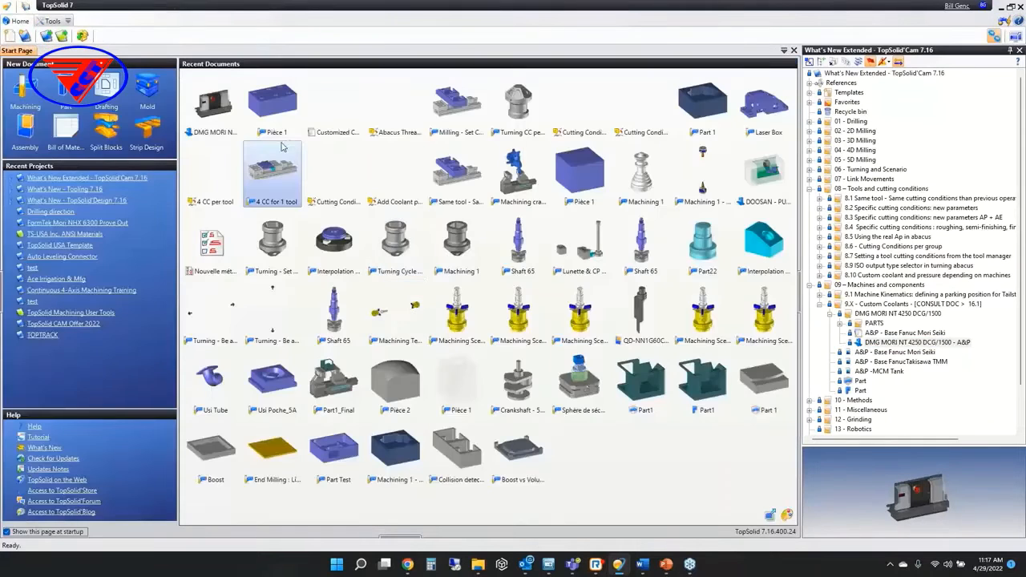
{"action": "left_click", "coordinate": [828, 306]}
{"action": "left_click", "coordinate": [819, 295]}
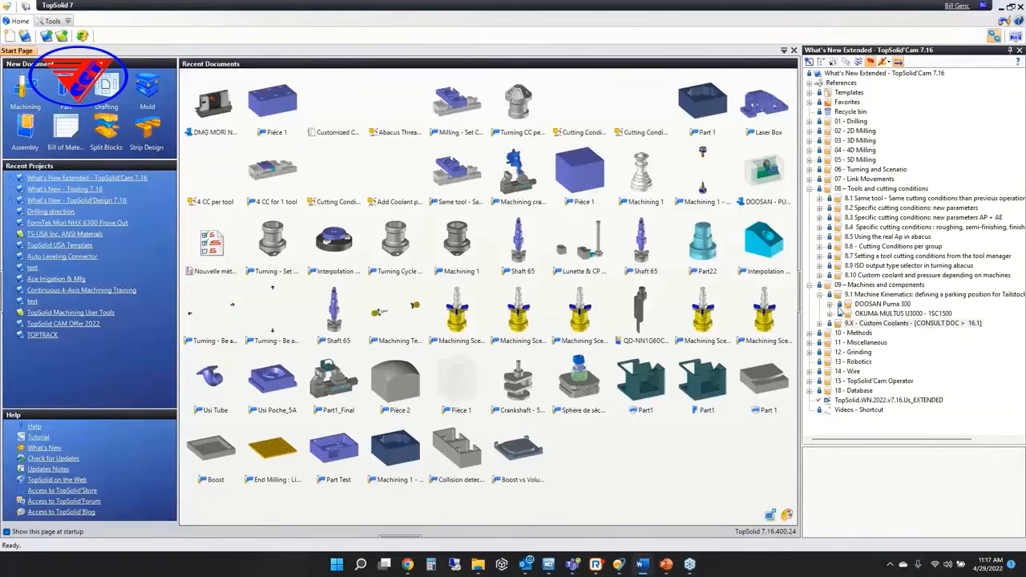
{"action": "left_click", "coordinate": [831, 304]}
{"action": "double_click", "coordinate": [894, 323]}
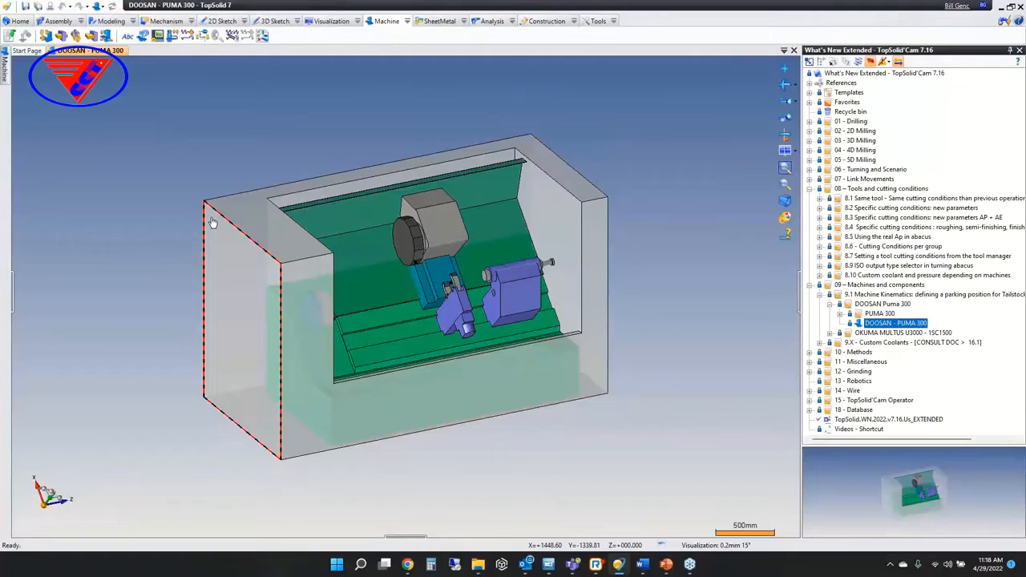
- Add a tool change position named Park1 for the Steady tool holder and make it both the current and starting position
{"action": "left_click", "coordinate": [173, 40]}
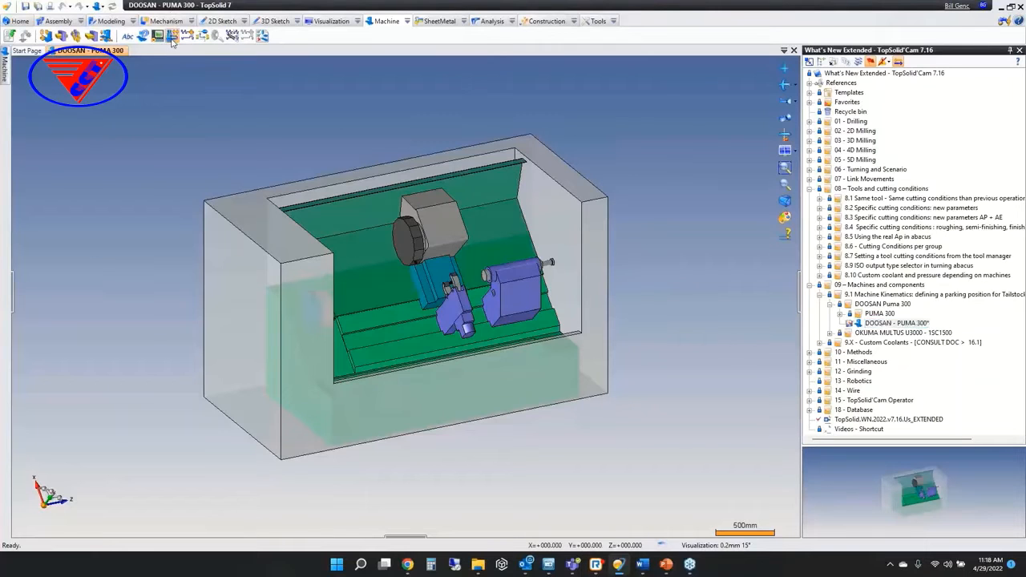
{"action": "middle_click_drag", "start_coordinate": [541, 227], "coordinate": [703, 236]}
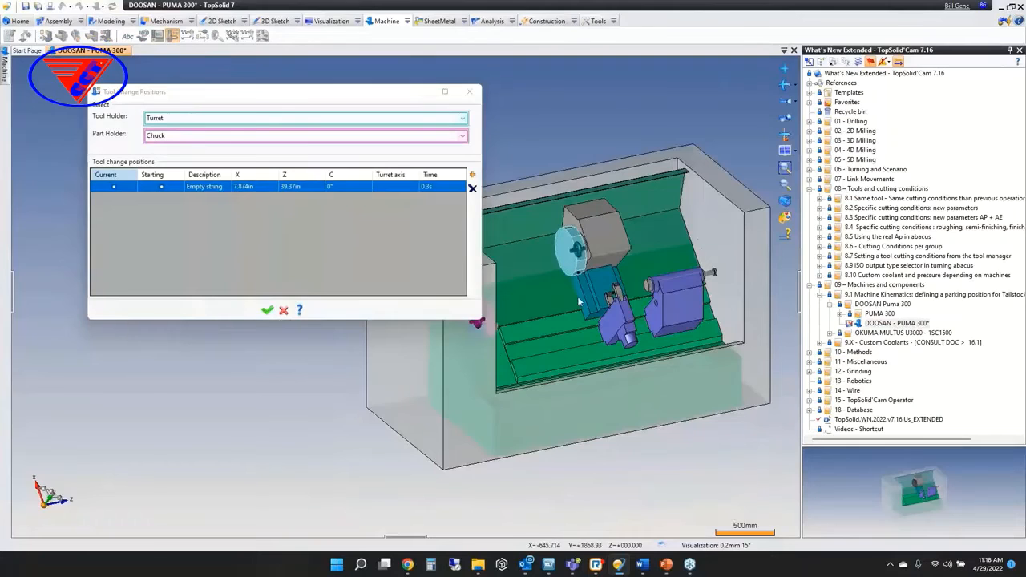
{"action": "left_click", "coordinate": [462, 119]}
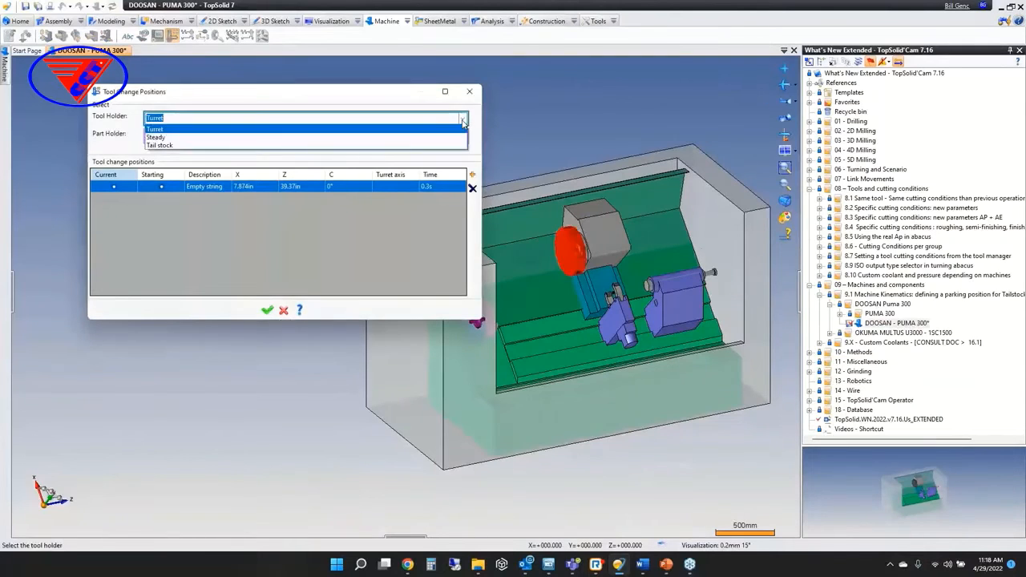
{"action": "left_click", "coordinate": [440, 138]}
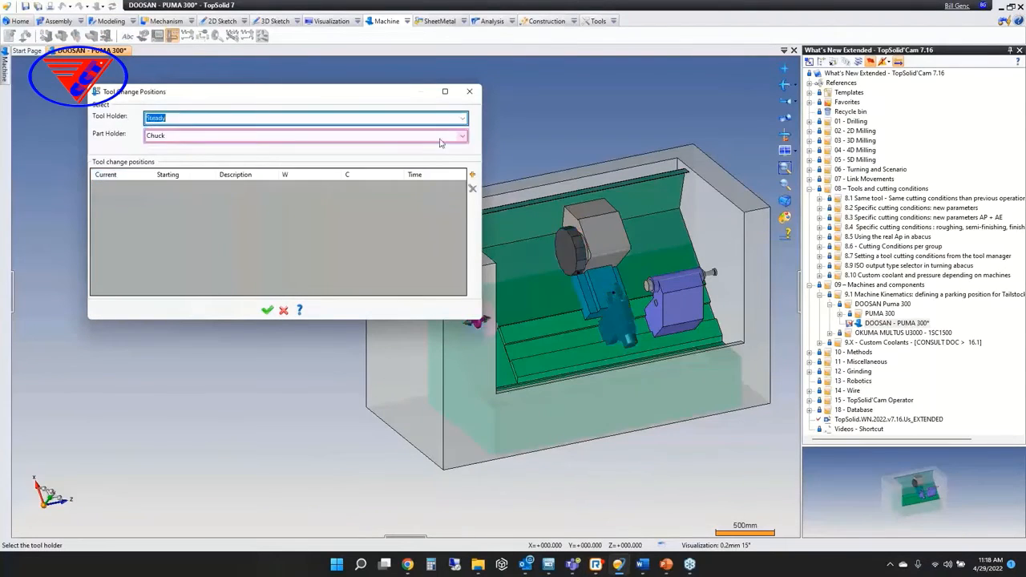
{"action": "left_click", "coordinate": [472, 175]}
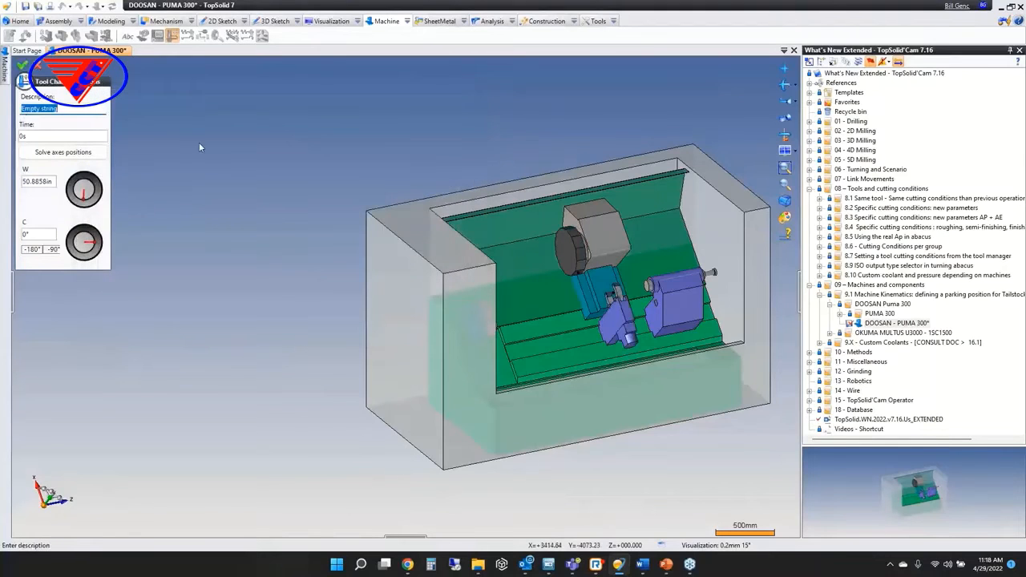
{"action": "type", "text": "Park1"}
{"action": "left_click_drag", "start_coordinate": [110, 206], "coordinate": [191, 208]}
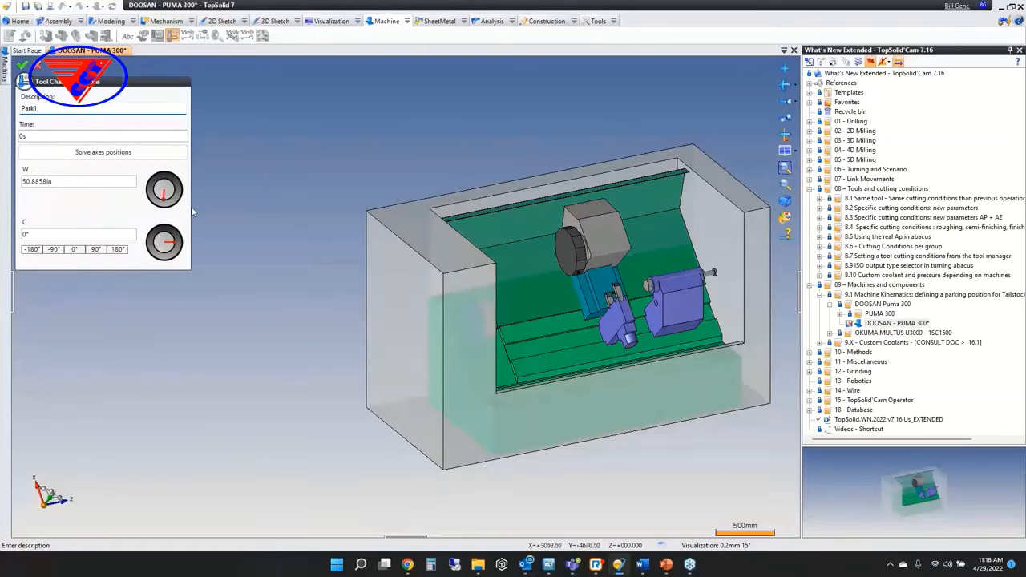
{"action": "left_click", "coordinate": [23, 66]}
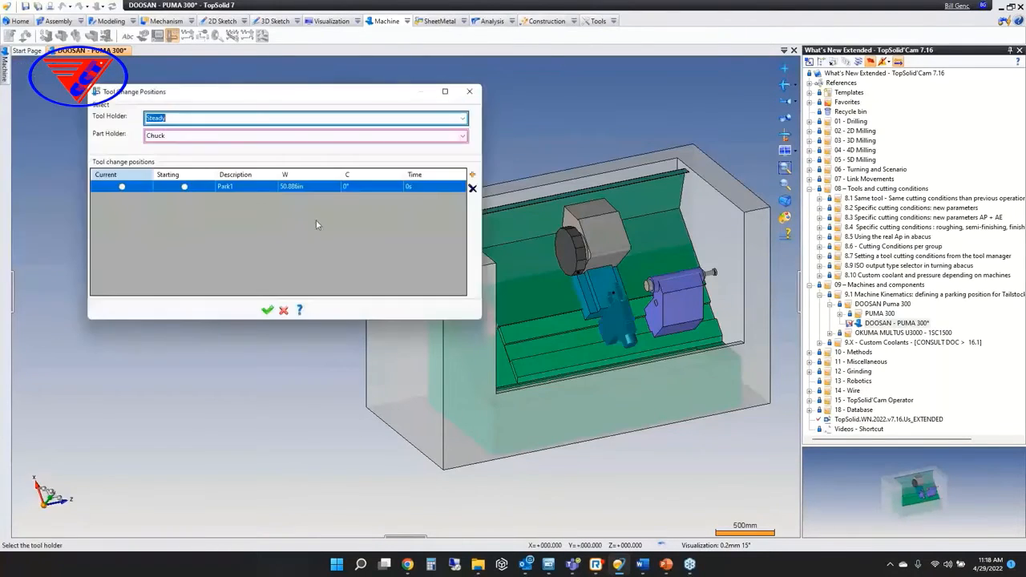
{"action": "left_click", "coordinate": [121, 186]}
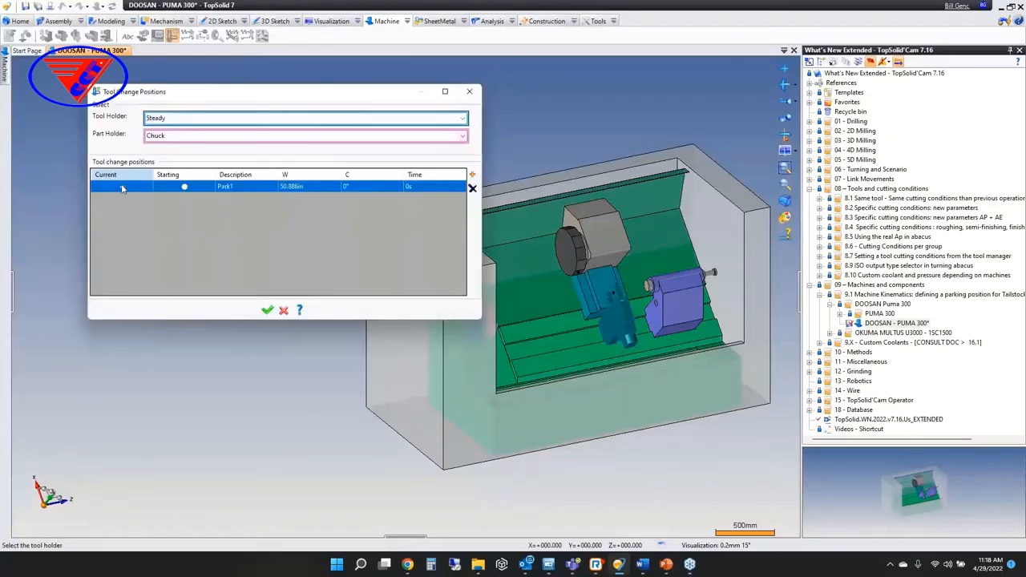
{"action": "left_click", "coordinate": [183, 188]}
- Add a second tool change position for the Steady tool holder, named Park2, with a time of 3 s
{"action": "left_click", "coordinate": [473, 175]}
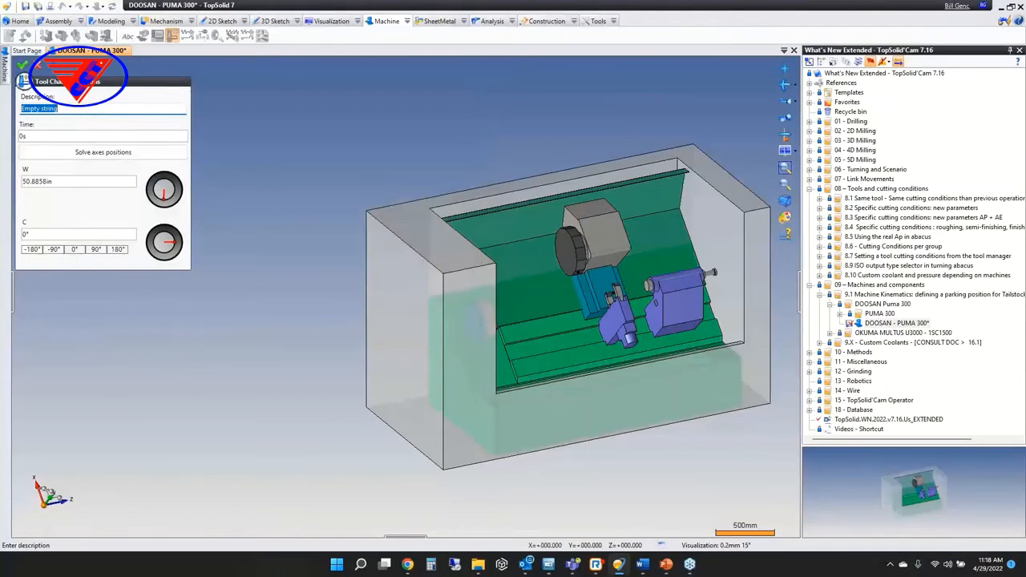
{"action": "type", "text": "Park2"}
{"action": "key", "text": "Tab"}
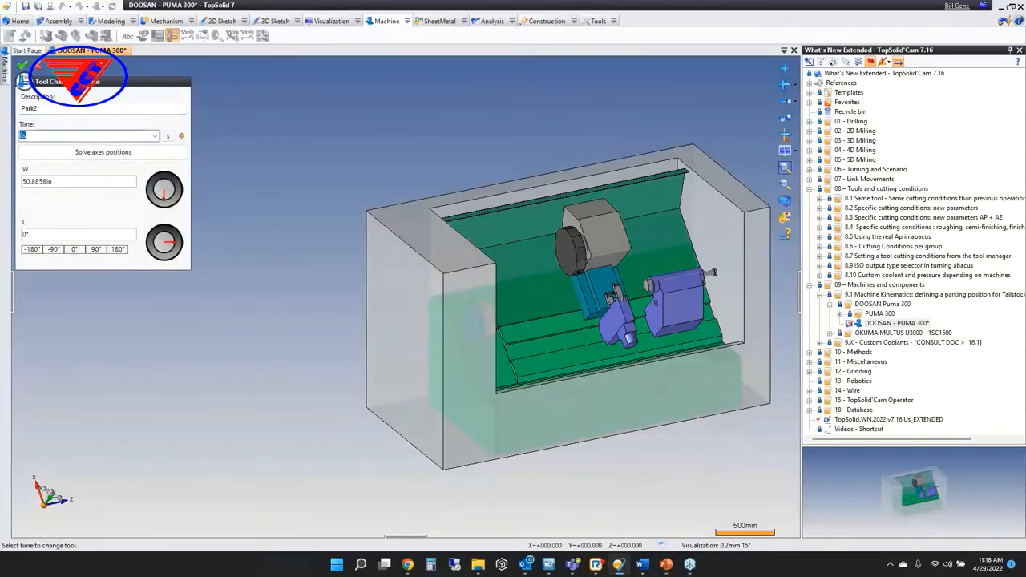
{"action": "type", "text": "3"}
- Try to set the W axis position of Park2 to 0
{"action": "left_click", "coordinate": [90, 183]}
{"action": "type", "text": "0"}
{"action": "key", "text": "Tab"}
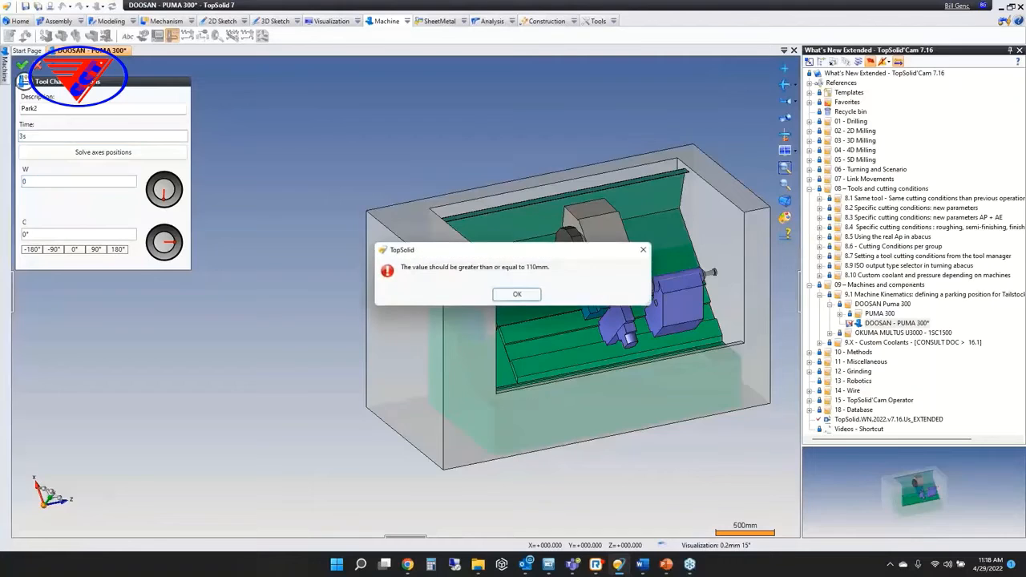
{"action": "left_click", "coordinate": [513, 294]}
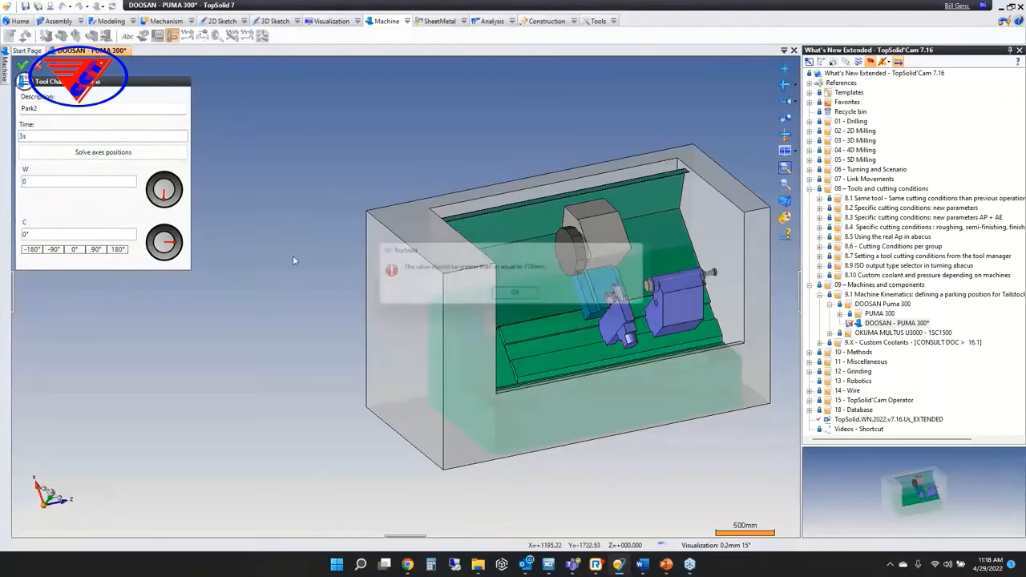
- Set the W axis position of Park2 to 110mm and validate the new position
{"action": "left_click", "coordinate": [44, 180]}
{"action": "type", "text": "110mm"}
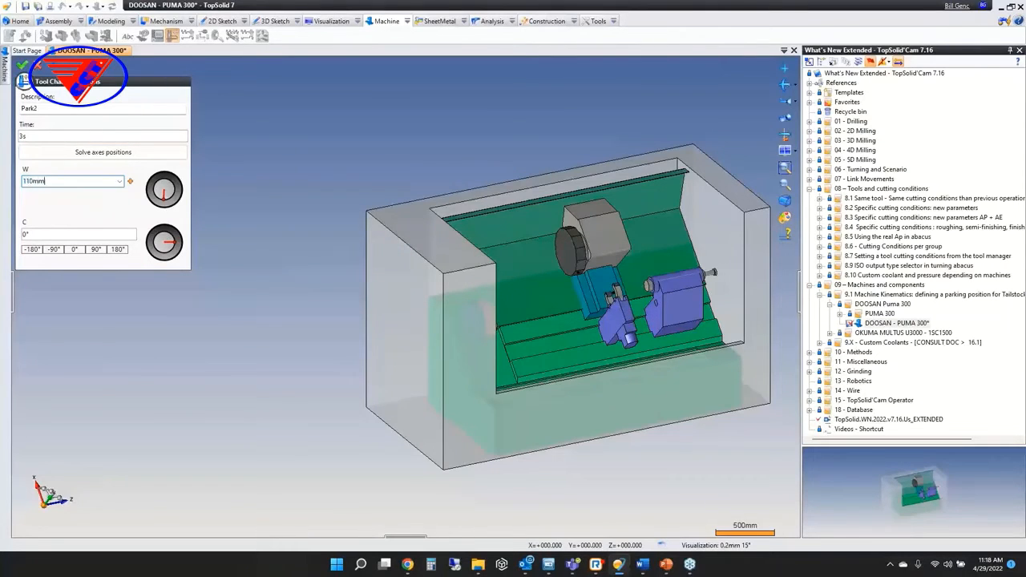
{"action": "key", "text": "Return"}
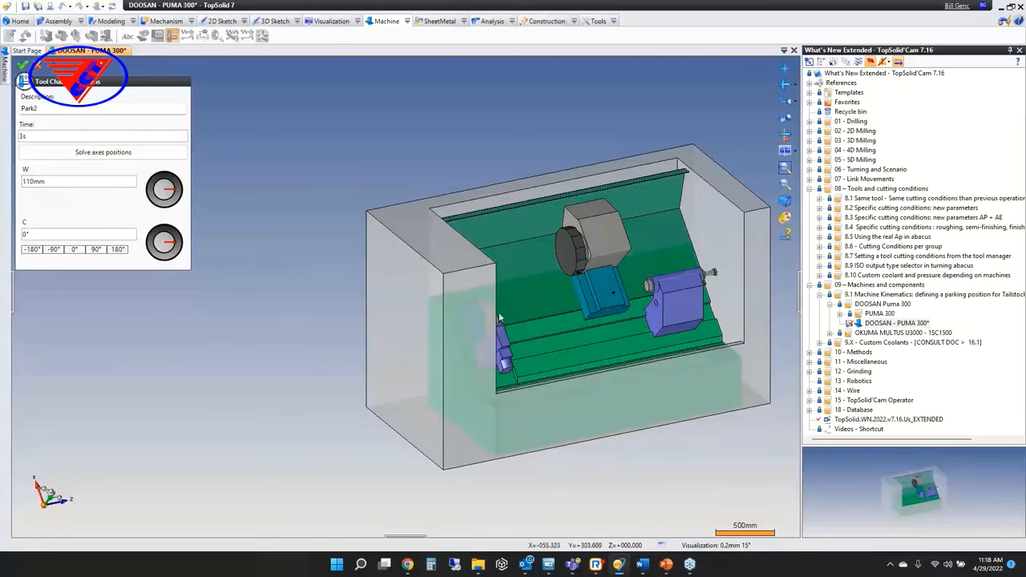
{"action": "middle_click_drag", "start_coordinate": [501, 318], "coordinate": [492, 357]}
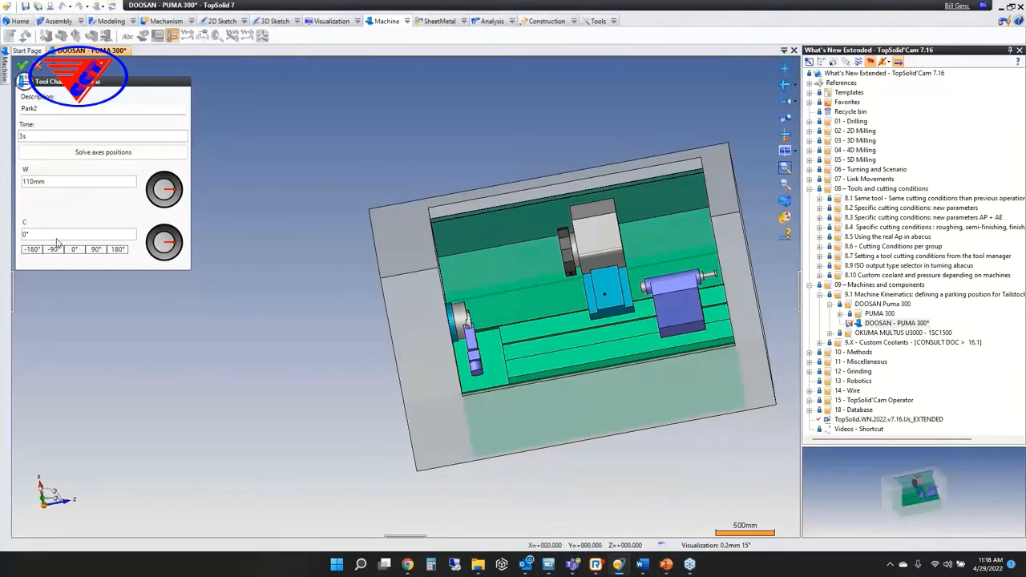
{"action": "left_click", "coordinate": [22, 66]}
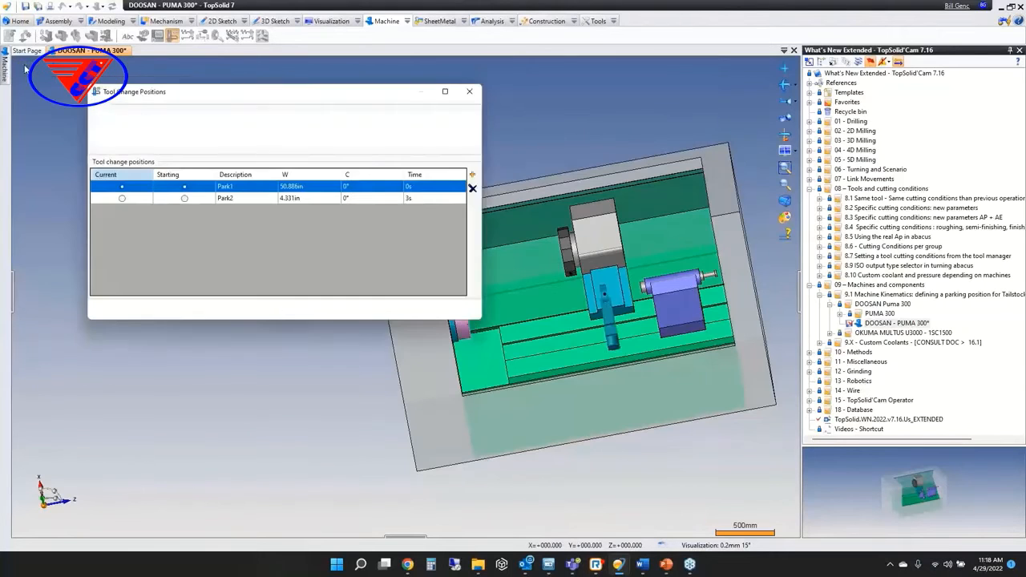
- Preview the steady rest alternately at Park1 and Park2, and accept the tool change positions
{"action": "left_click", "coordinate": [234, 200]}
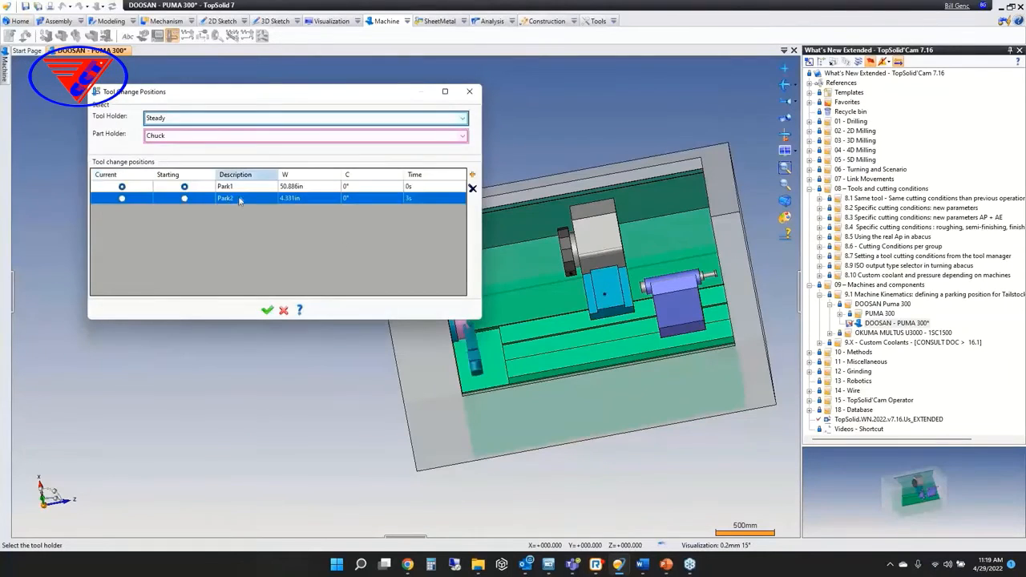
{"action": "left_click", "coordinate": [240, 188]}
{"action": "left_click", "coordinate": [240, 201]}
{"action": "left_click", "coordinate": [238, 190]}
{"action": "left_click", "coordinate": [239, 200]}
{"action": "left_click", "coordinate": [240, 189]}
{"action": "left_click", "coordinate": [239, 201]}
{"action": "left_click", "coordinate": [237, 190]}
{"action": "left_click", "coordinate": [238, 201]}
{"action": "key", "text": "Return"}
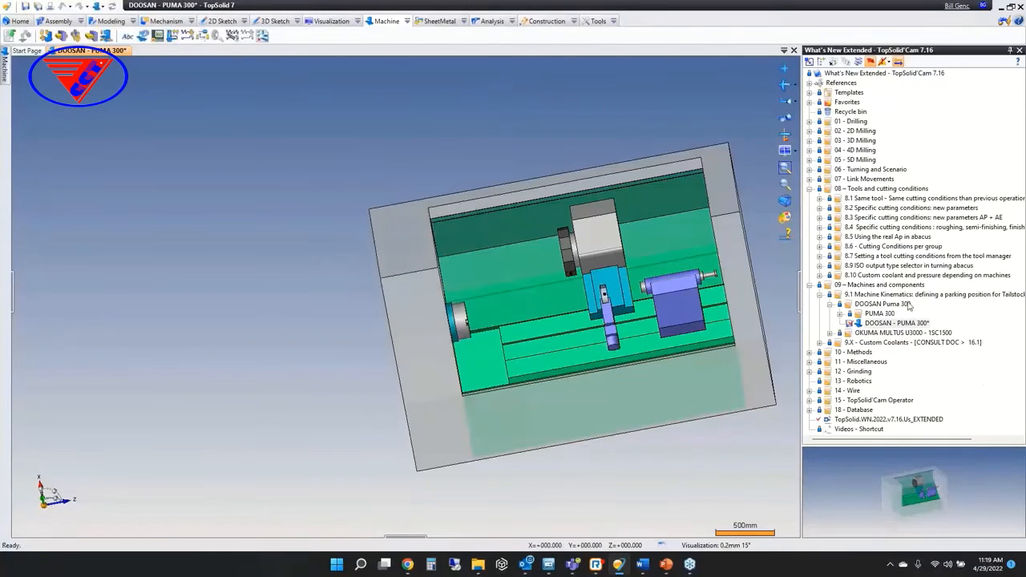
- Collapse the 09 – Machines and components and 08 – Tools and cutting conditions folders in the project tree
{"action": "left_click", "coordinate": [811, 284]}
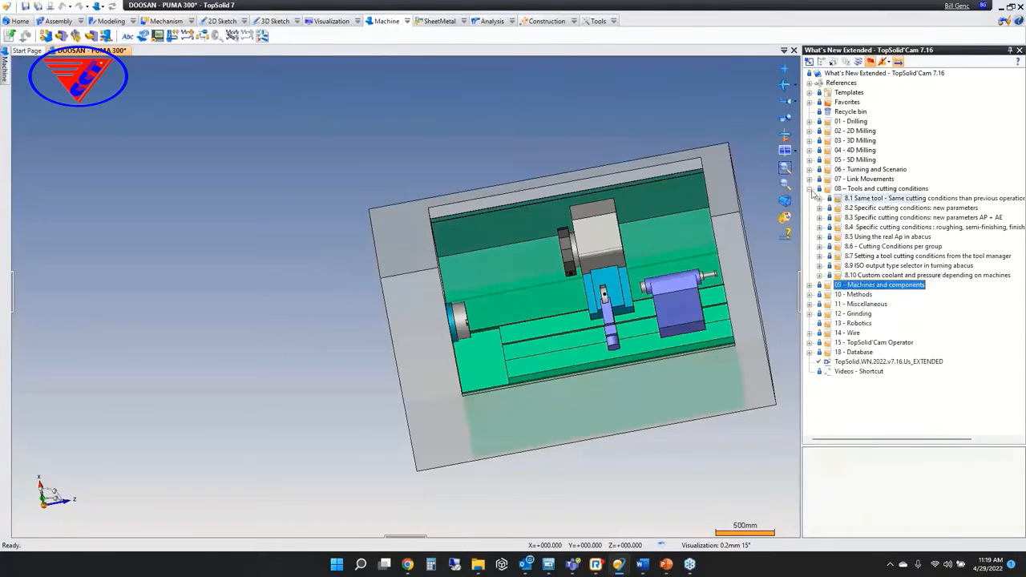
{"action": "left_click", "coordinate": [810, 189]}
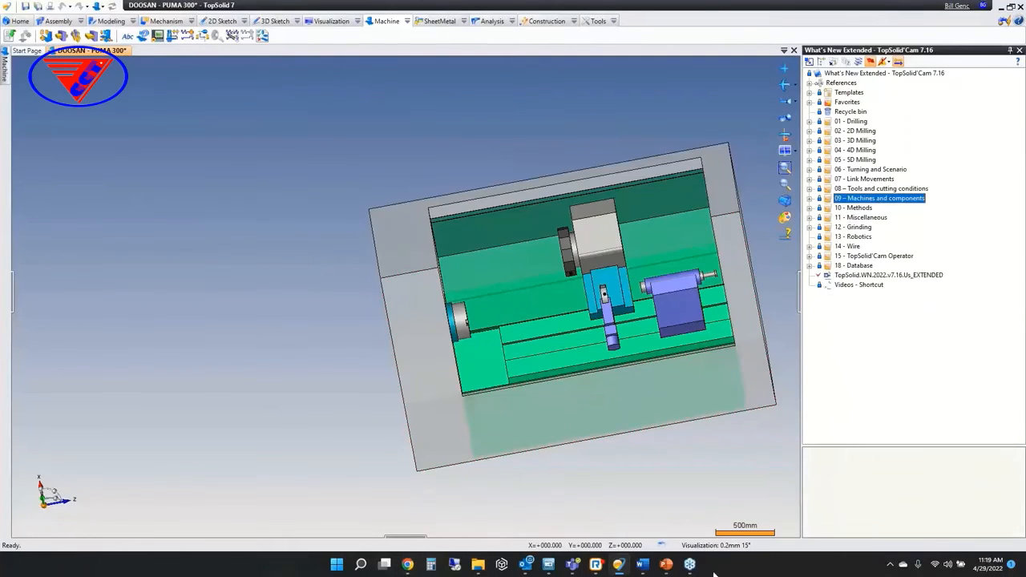
- Switch to the running PowerPoint slide show of WhatsNewCAM 7.16 and advance to the closing Thank You slide
{"action": "left_click", "coordinate": [666, 565]}
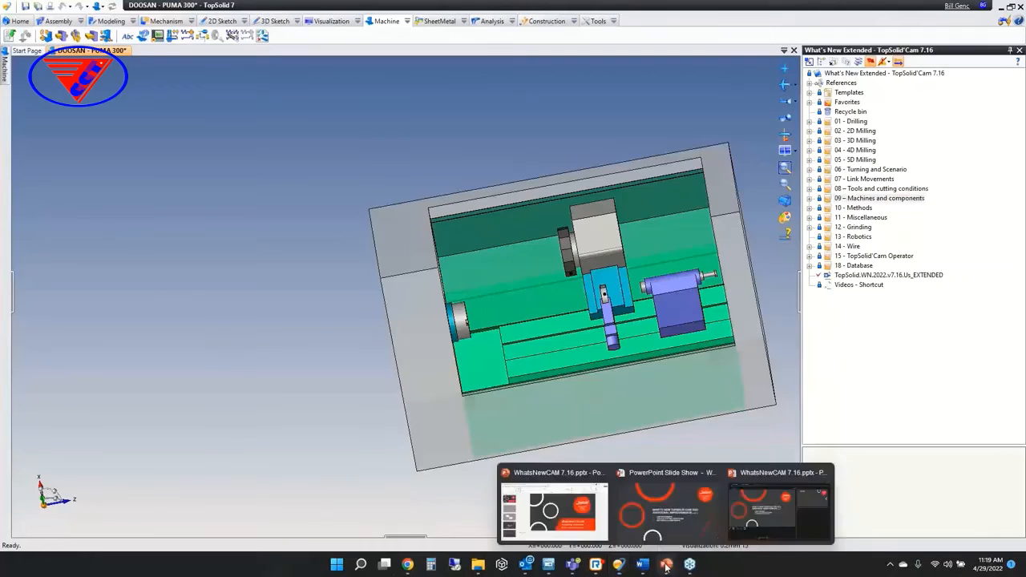
{"action": "left_click", "coordinate": [665, 505]}
{"action": "left_click", "coordinate": [459, 372]}
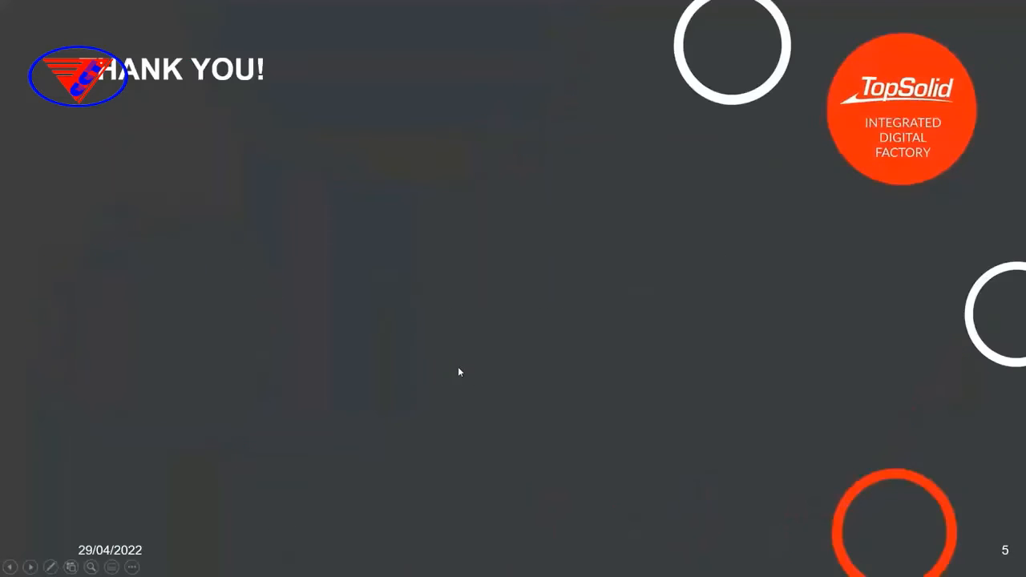